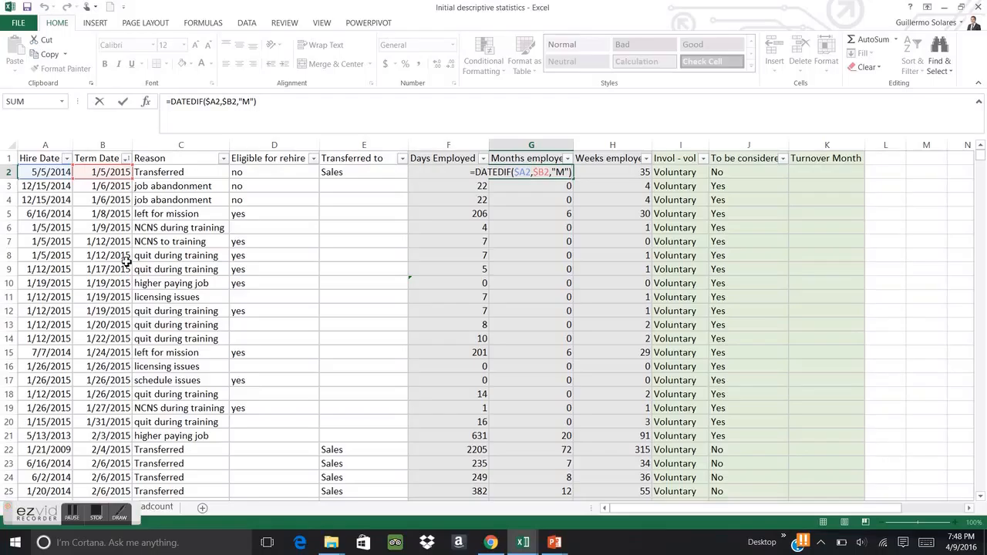
Review row 2's months employed formula, weeks employed value, Invol - vol entry and termination reason
key(Return)
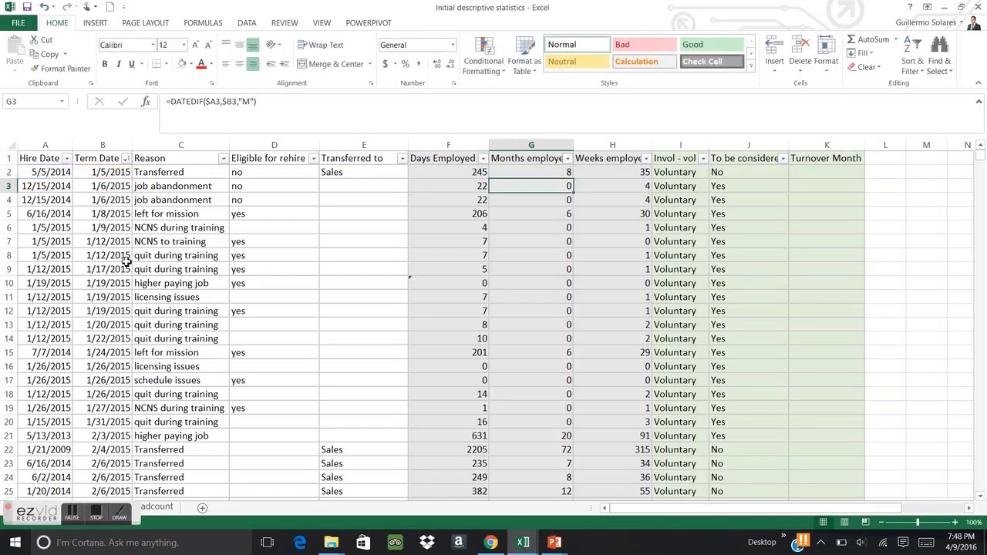
key(Up)
key(Right)
key(F2)
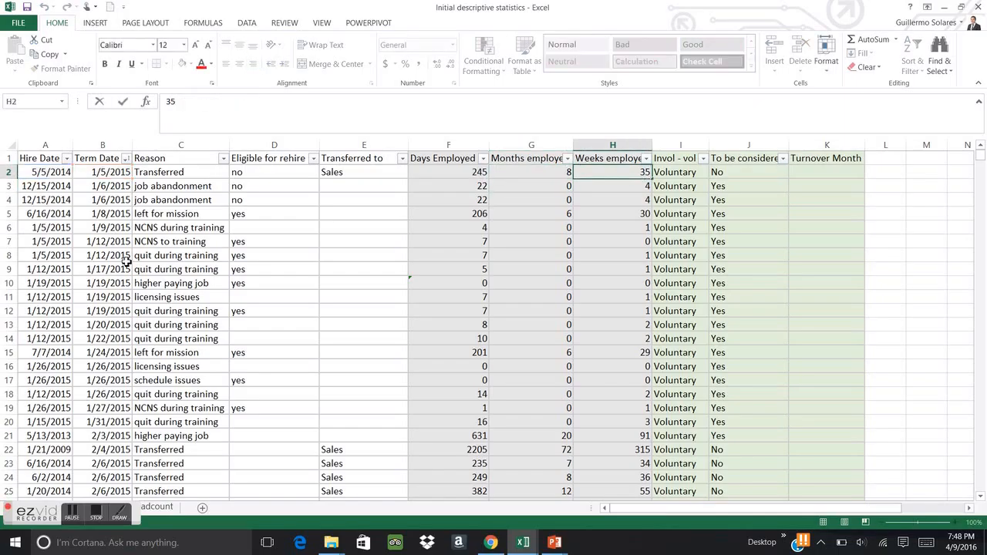
key(Return)
key(Up)
key(Right)
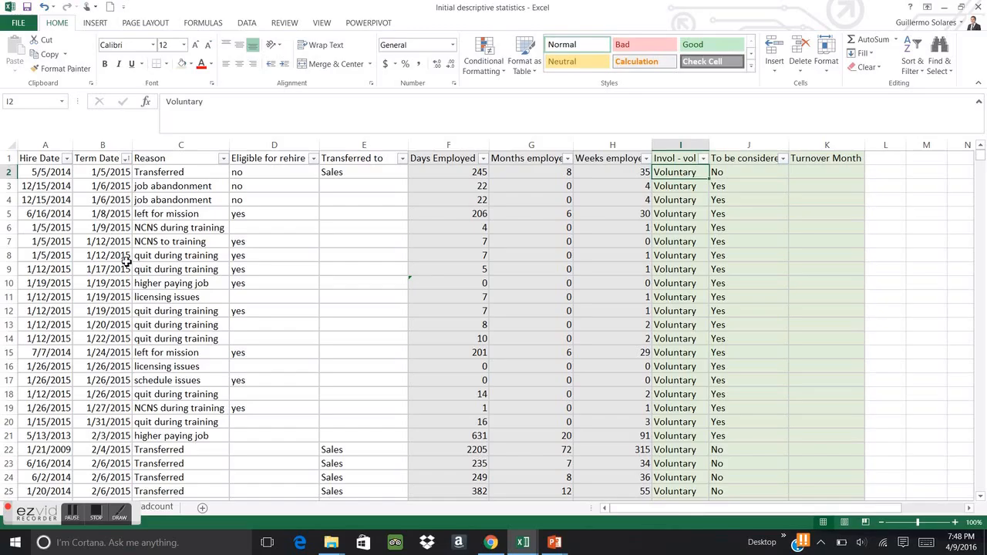
key(Up)
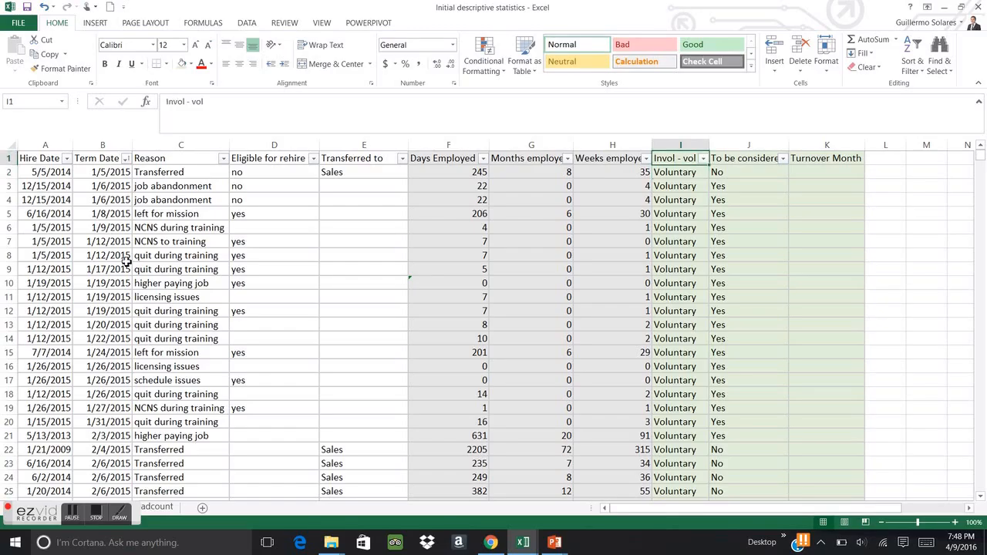
key(Down)
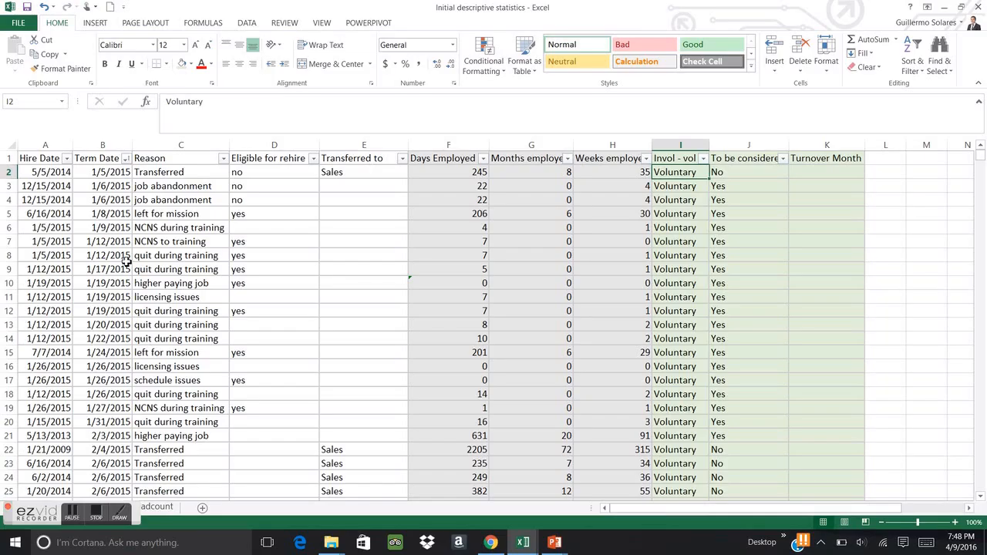
click(166, 174)
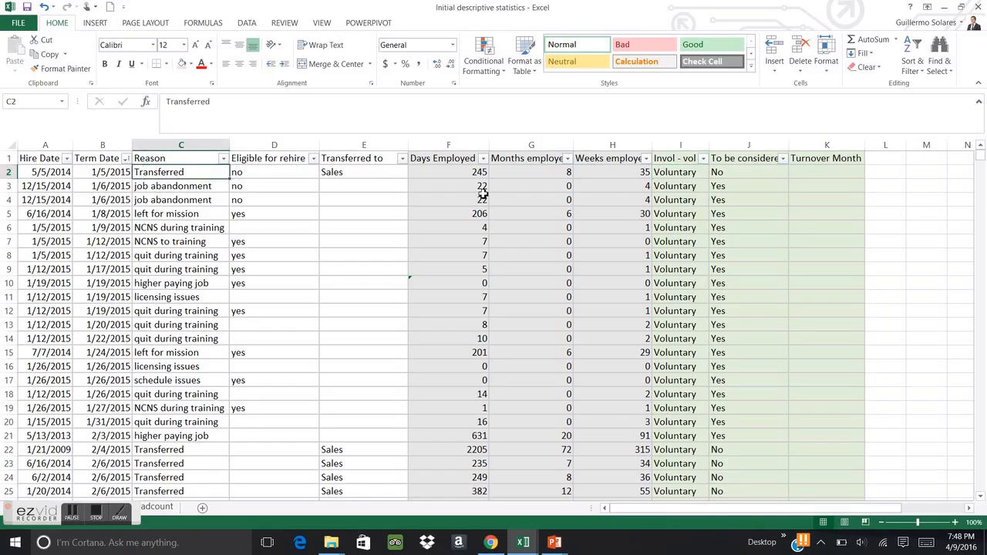
Filter the To be considered column to show only the rows marked No
click(761, 170)
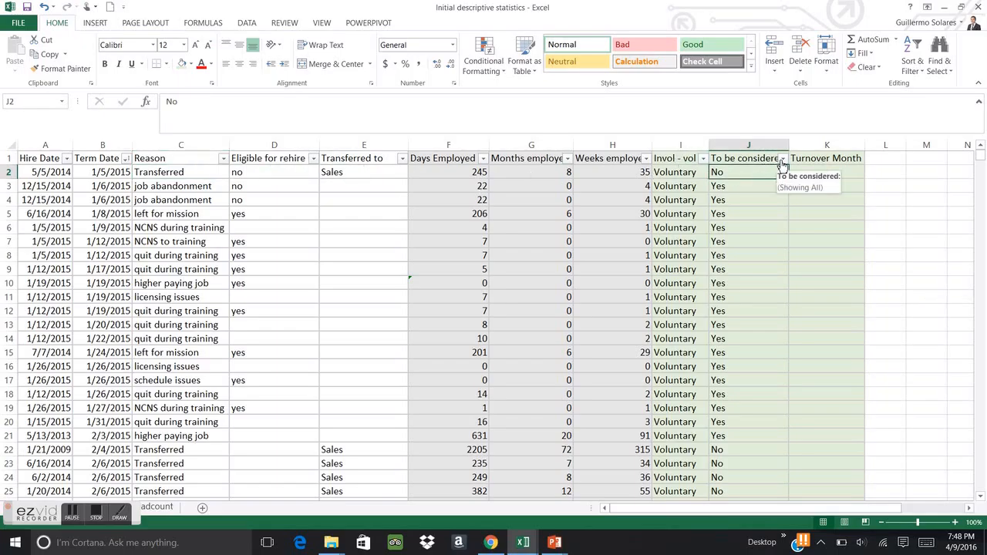
key(Up)
key(alt+Down)
key(Down)
key(Down)
key(Down)
key(Down)
key(Down)
key(Down)
key(Down)
key(Down)
key(space)
key(Return)
Examine the filtered records down to the end, checking the Reason column for the terminations excluded from consideration
key(Down)
key(Down)
key(Down)
key(Down)
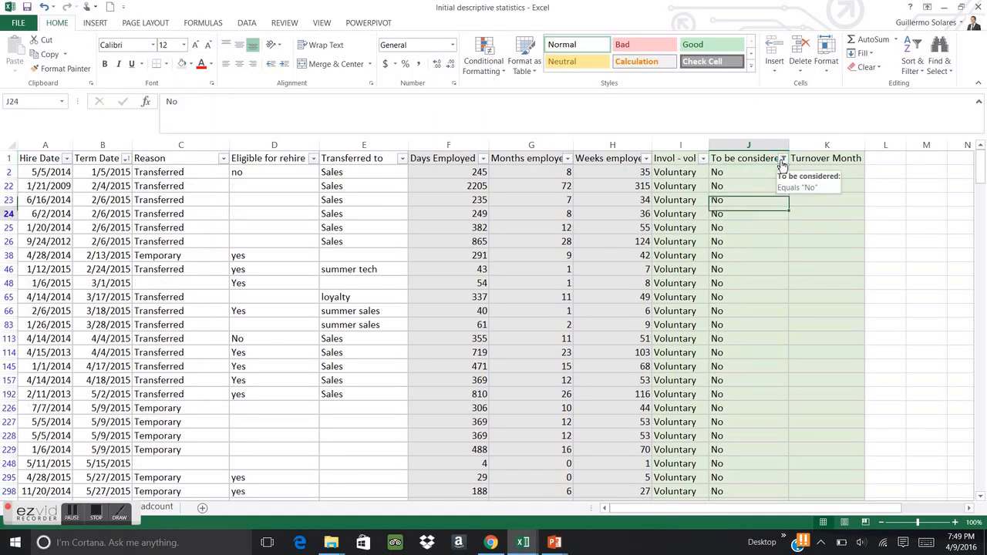
key(ctrl+Down)
key(Left)
key(Left)
key(Left)
key(Left)
key(Left)
key(Left)
key(Left)
key(Up)
key(Up)
key(Up)
key(Up)
key(Up)
key(Up)
key(Up)
key(Up)
key(Up)
key(Up)
key(Up)
key(Up)
key(Up)
key(Up)
key(Up)
key(Up)
key(Up)
key(Up)
key(Up)
key(Up)
key(Up)
key(Up)
key(Up)
key(Up)
key(Up)
key(Up)
key(Up)
key(Up)
key(Up)
key(Up)
key(Up)
key(Up)
key(Up)
key(Up)
key(Up)
key(Up)
key(Up)
key(Up)
key(Up)
key(Up)
key(Up)
key(Up)
key(Up)
key(Up)
key(Up)
key(Up)
key(Up)
key(Up)
key(Up)
key(Up)
key(Up)
key(Up)
key(Up)
key(Up)
key(Up)
key(Up)
key(Up)
key(Up)
key(Up)
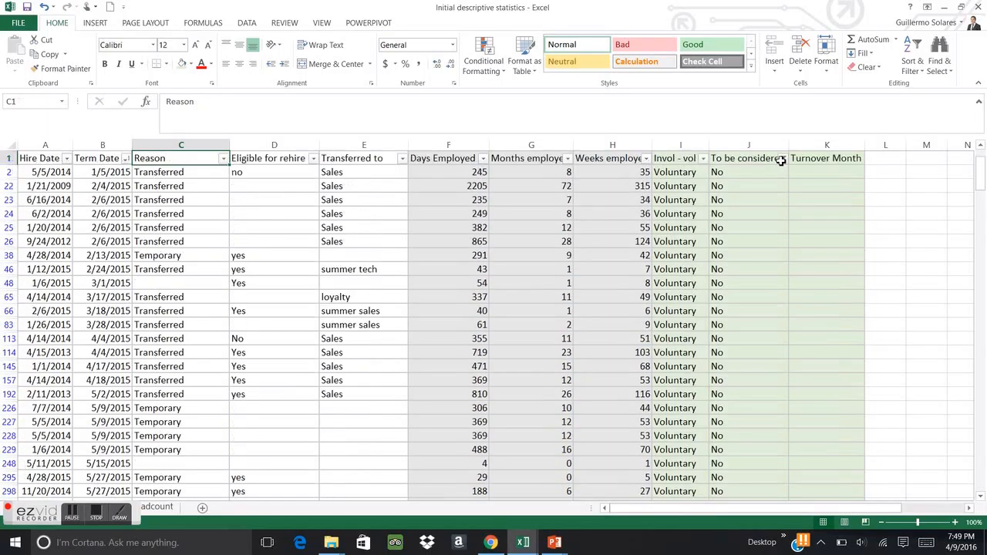
Reset the To be considered filter so that all values are selected
key(Right)
key(Right)
key(Right)
key(Right)
key(Right)
key(Right)
key(Right)
key(Right)
key(Right)
key(Left)
key(Left)
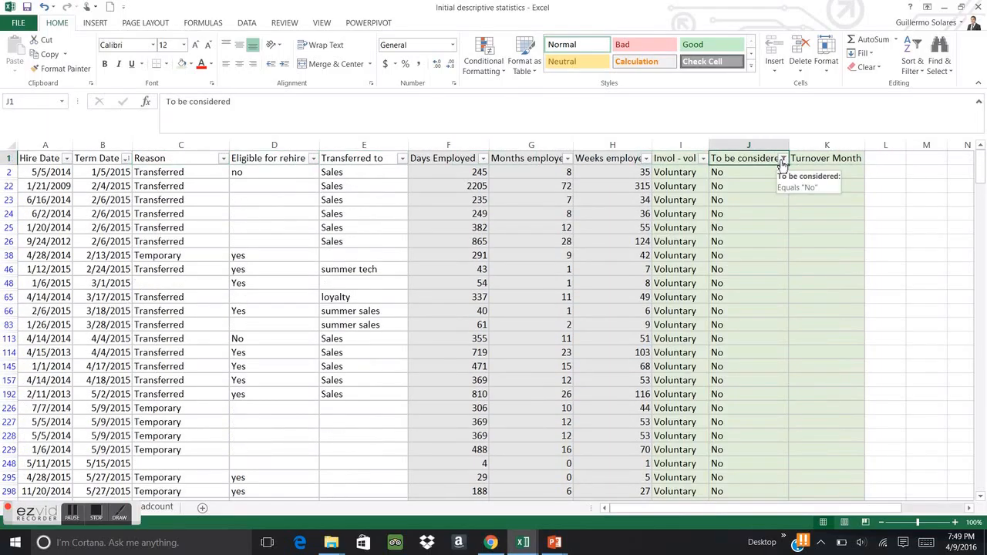
key(alt+Down)
key(Tab)
key(Tab)
key(Up)
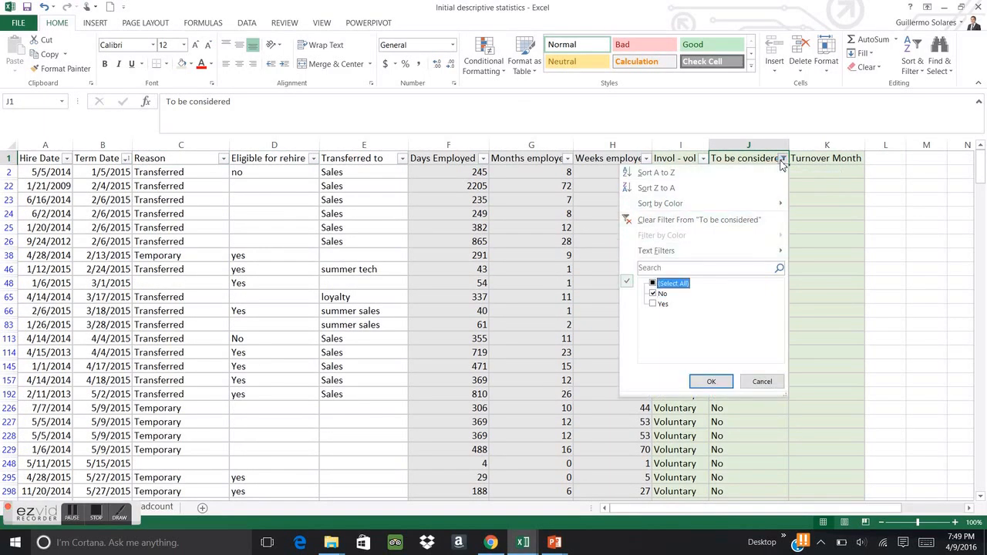
key(space)
key(Return)
Enter the formula =TEXT(B2,"MMMM") in cell K2 under Turnover Month to return the termination month's full name
key(Right)
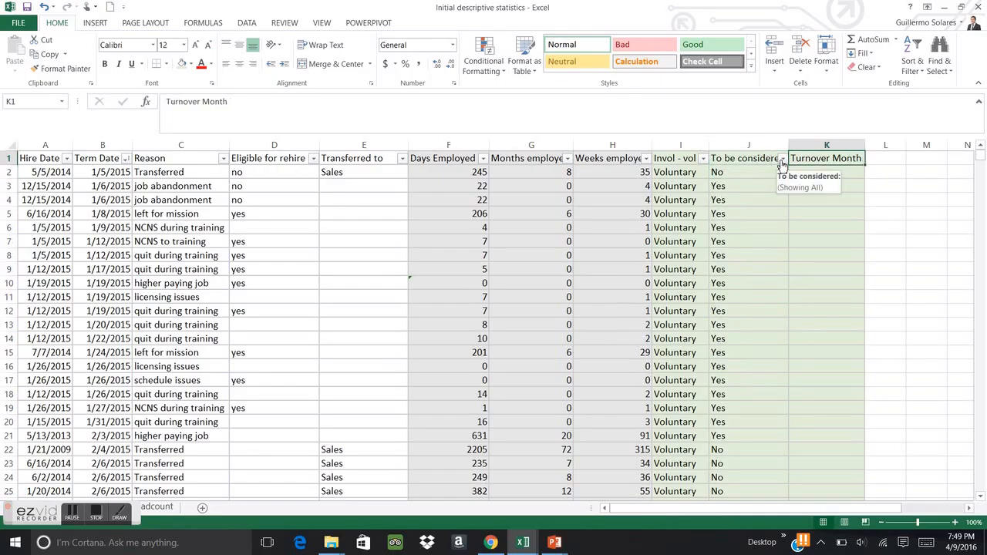
key(Down)
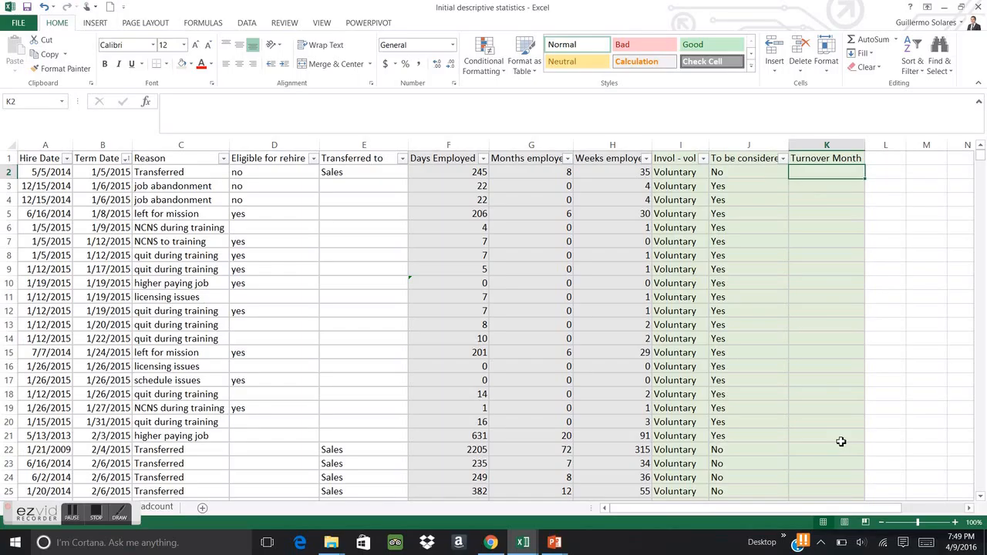
text(=)
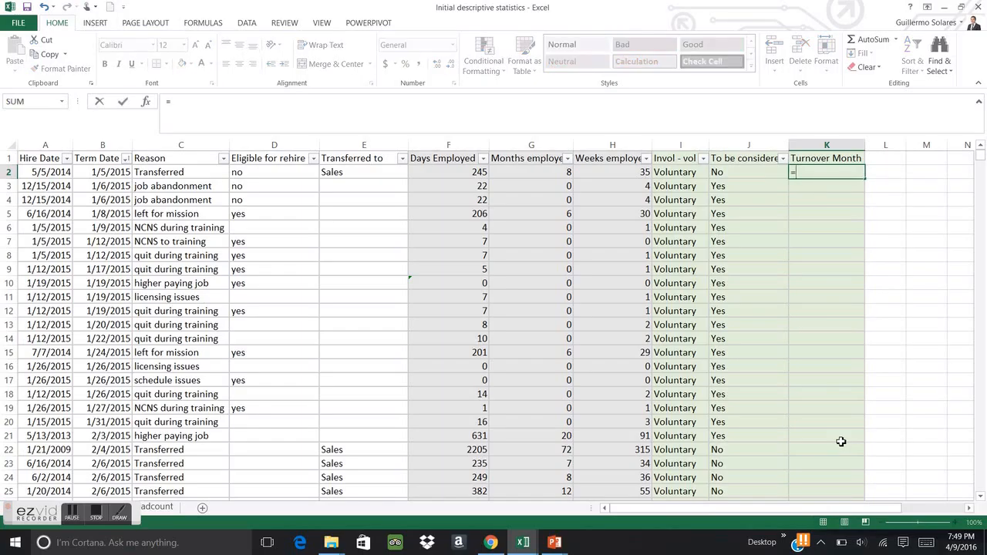
text(te)
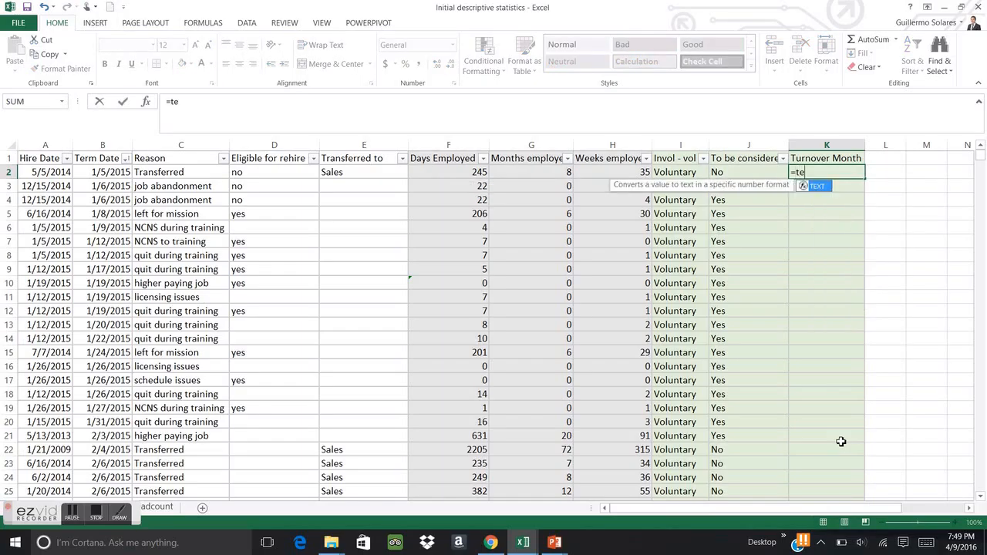
text(xt()
key(Left)
key(Left)
key(Left)
key(Left)
key(Left)
key(Left)
key(Left)
key(Left)
key(Left)
key(Left)
key(Right)
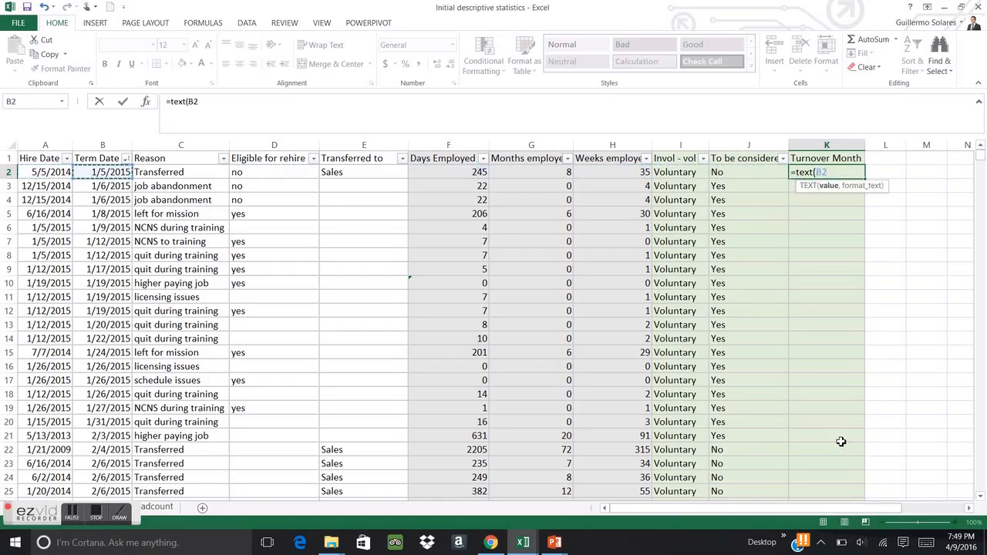
text(,"MMM)
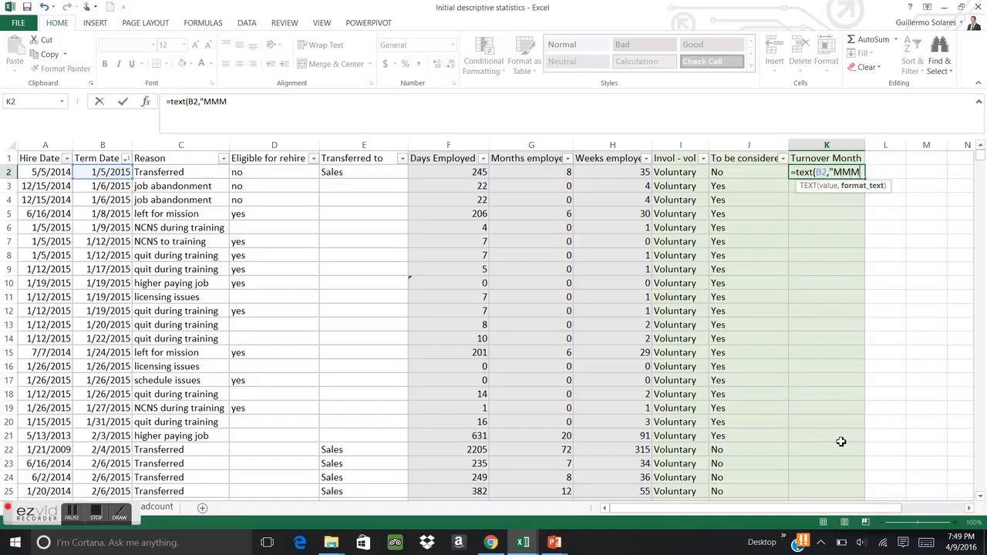
text(M)
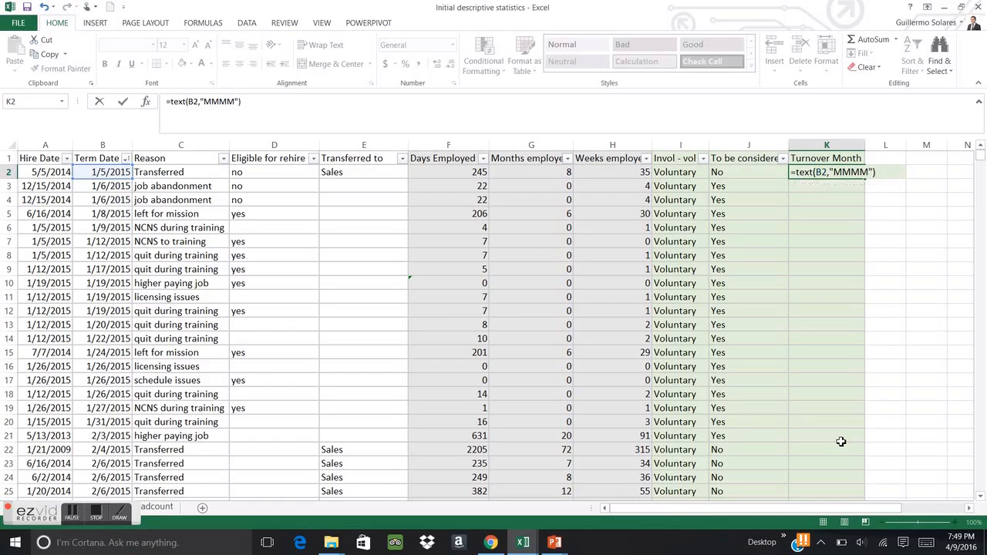
key(Return)
Copy the K2 formula down the Turnover Month column to the last record in row 768
key(Up)
key(ctrl+c)
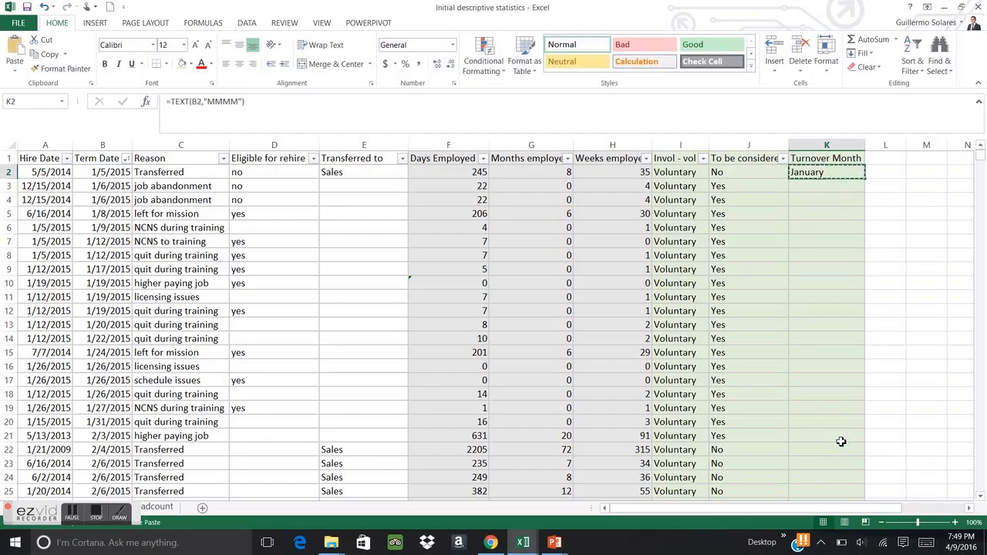
key(Left)
key(ctrl+Down)
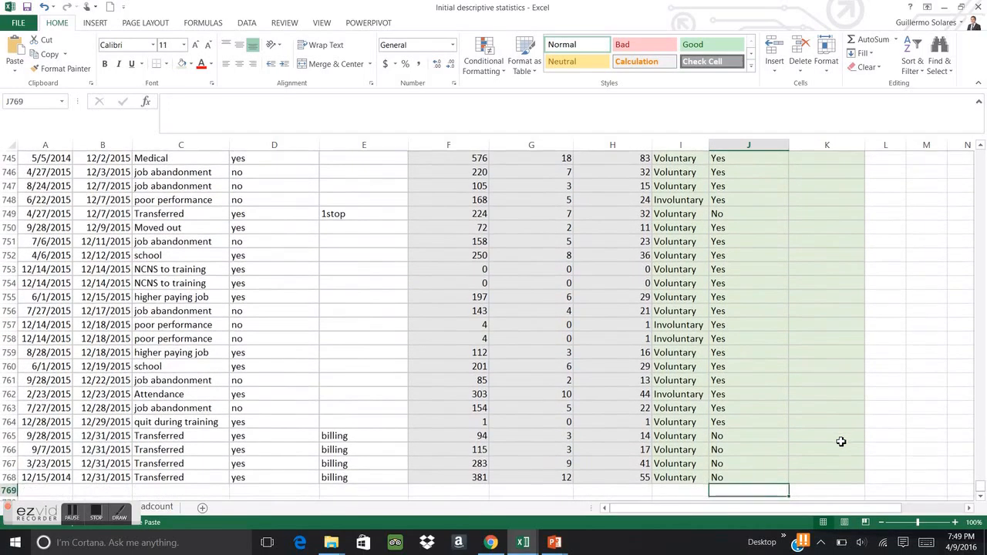
key(Right)
key(ctrl+shift+Up)
key(shift+Down)
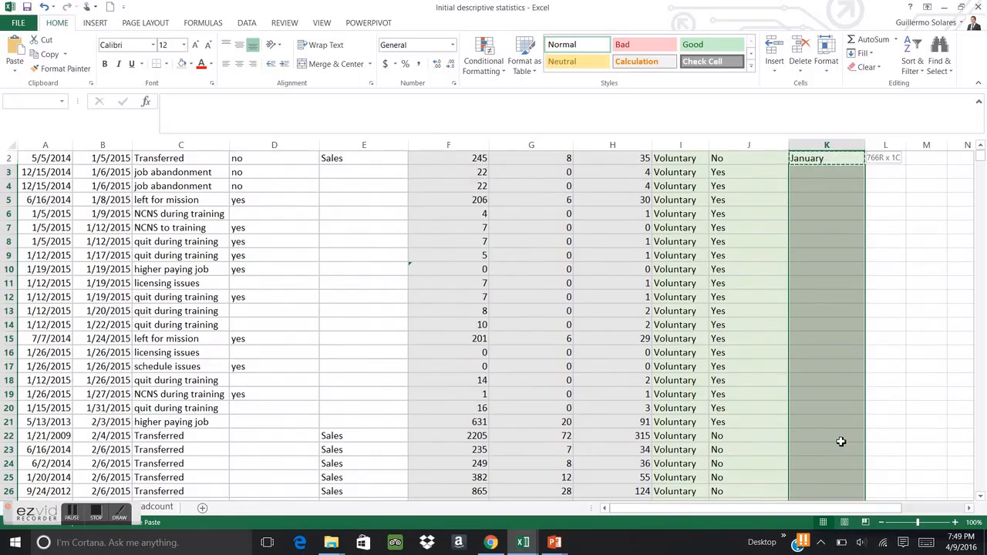
key(ctrl+v)
Check the filled month names down the Turnover Month column against the termination dates
key(ctrl+Up)
key(Down)
key(Down)
key(Down)
key(Down)
key(Down)
key(Down)
key(Down)
key(Down)
key(Down)
key(Down)
key(Down)
key(Down)
key(Down)
key(Down)
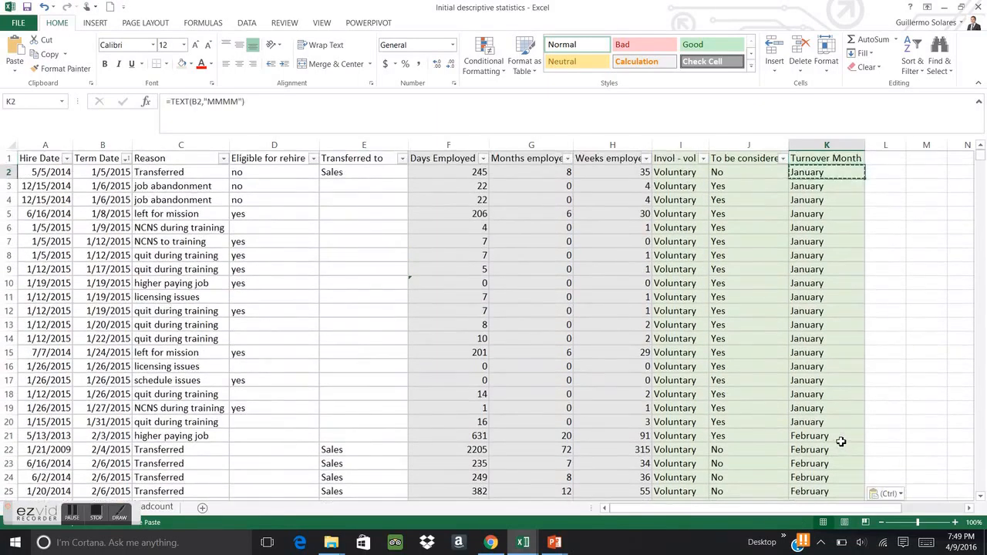
Review the Turnover Month values from the January records into the February records alongside their termination dates
key(Down)
key(Down)
key(Down)
key(Down)
key(Down)
key(Down)
key(Down)
key(Down)
key(Down)
key(Down)
key(Down)
key(Down)
key(Down)
key(Down)
key(Down)
key(Down)
key(Down)
key(Down)
key(Down)
key(Down)
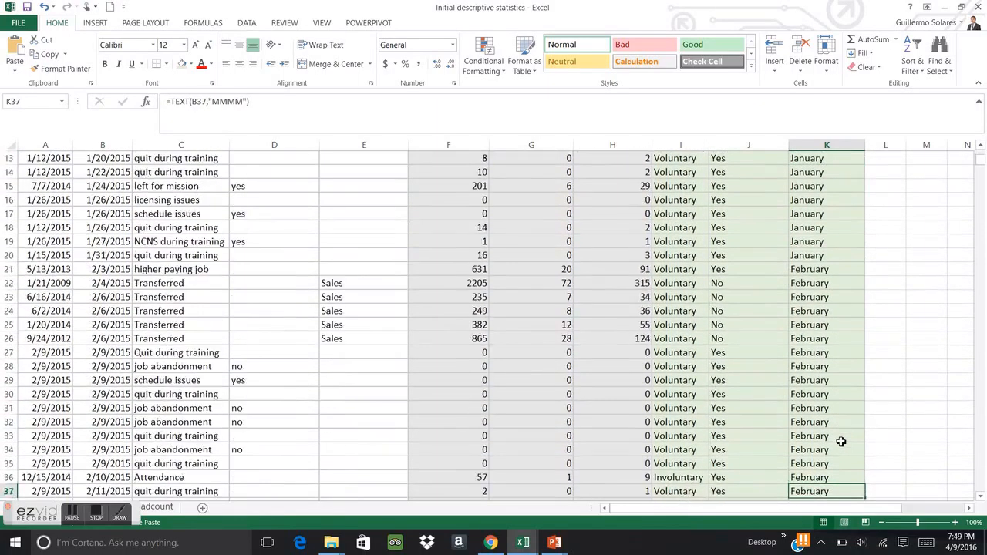
Reapply the filter across the header row so that it also covers the Turnover Month column
key(ctrl+Up)
key(Left)
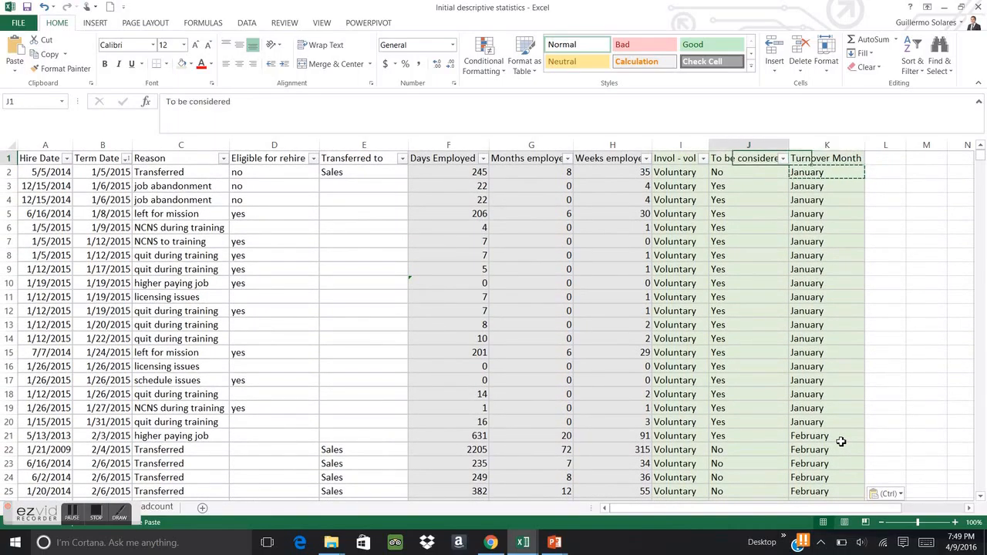
key(Right)
key(ctrl+shift+Left)
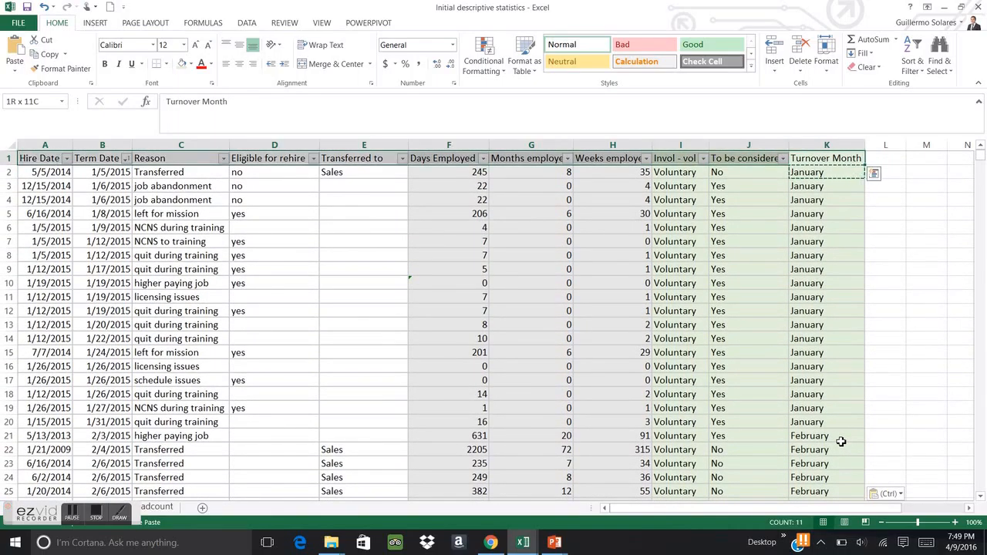
key(ctrl+shift+l)
key(ctrl+shift+l)
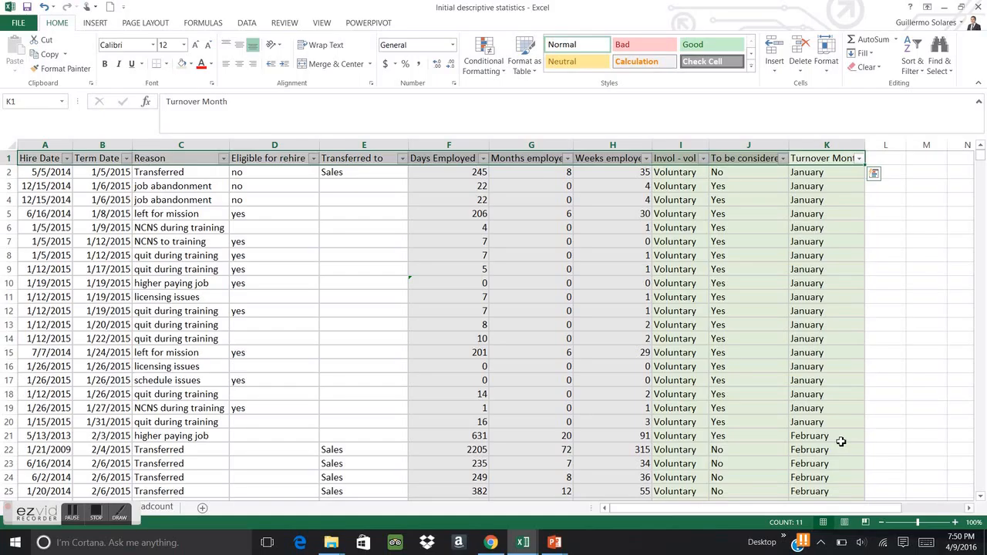
Create a pivot table on a new worksheet from columns A to K of the Turnover data sheet
key(Left)
key(Left)
key(Left)
key(Left)
key(Left)
key(Left)
key(Left)
key(Left)
key(Left)
key(Left)
key(ctrl+space)
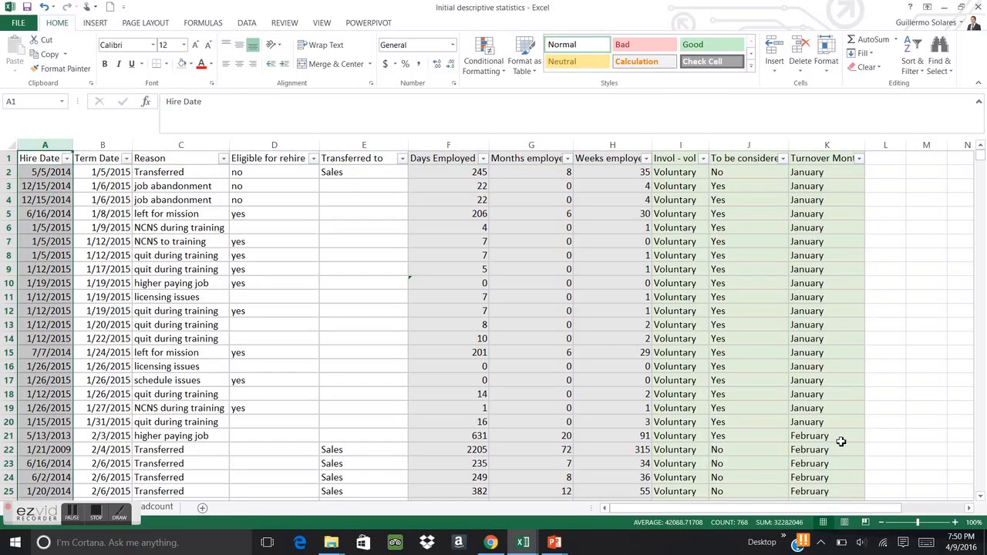
key(ctrl+shift+Right)
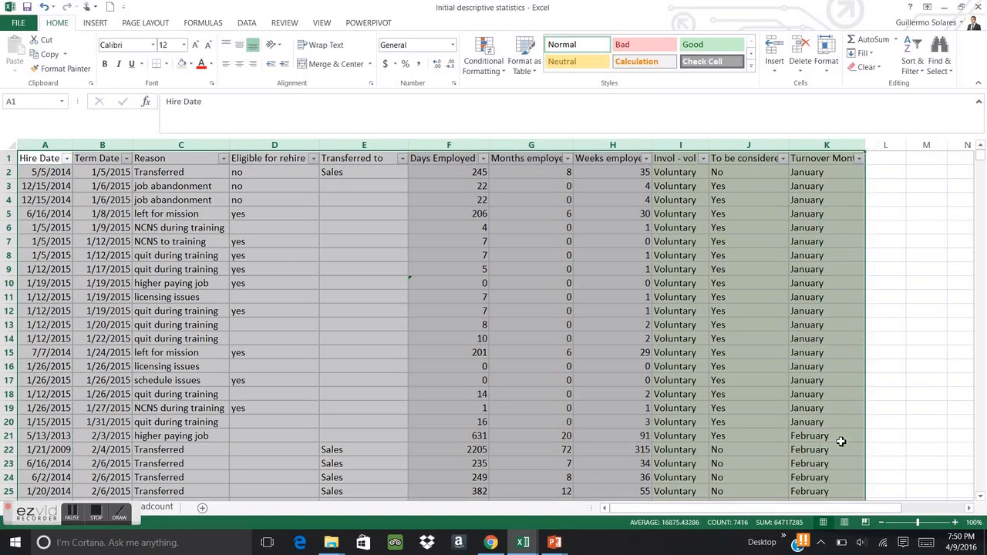
click(98, 26)
click(21, 50)
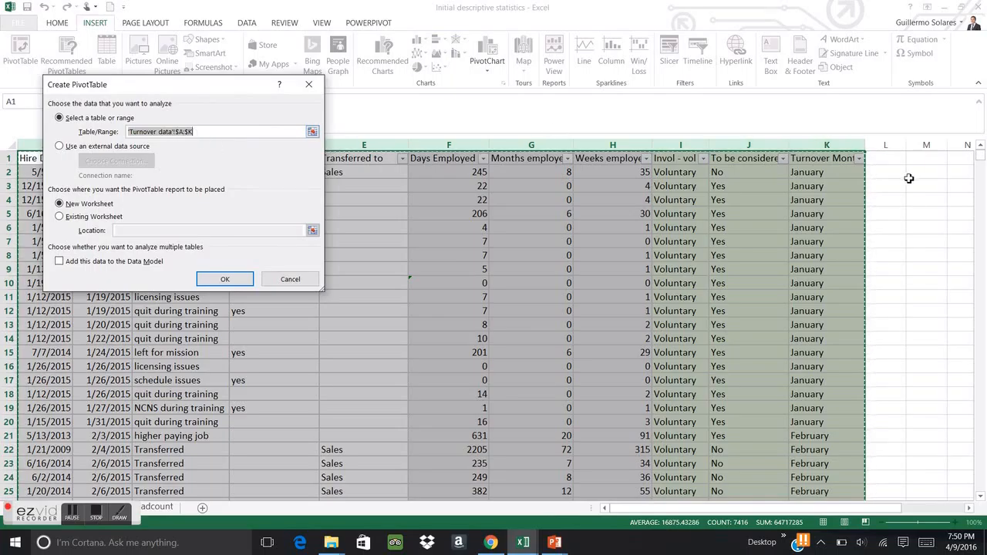
drag(983, 162, 967, 502)
scroll(791, 497, down, 1)
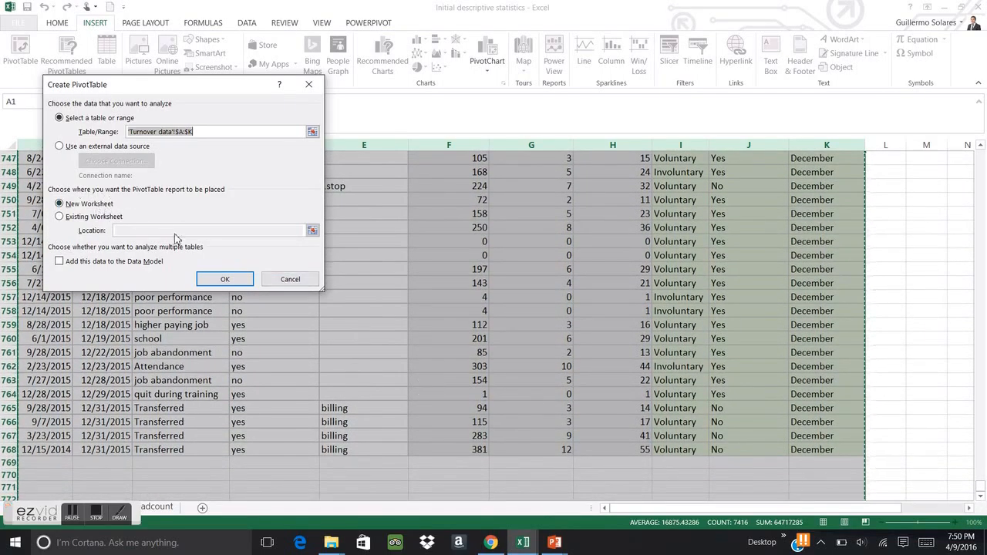
click(218, 280)
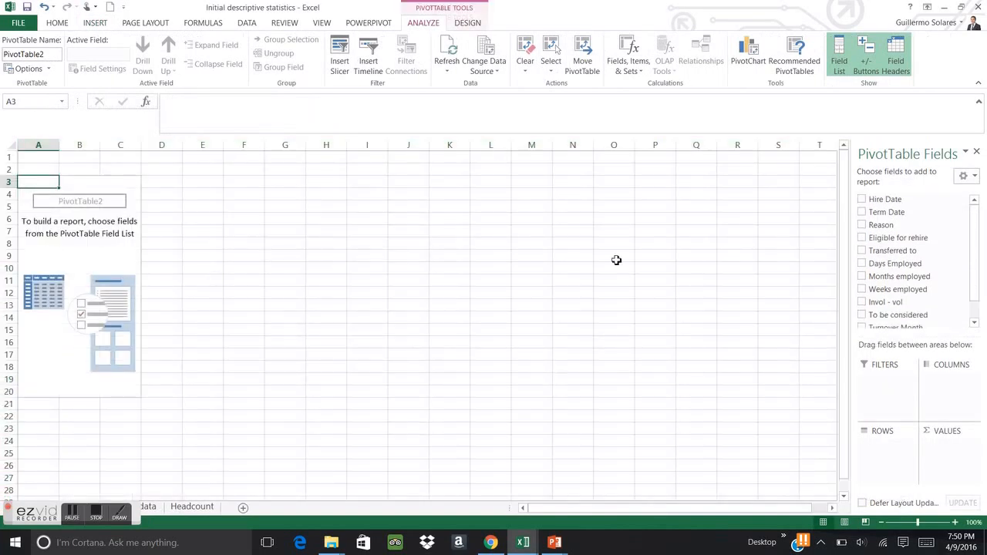
Add To be considered as a report filter of the pivot table and set it to Yes
drag(977, 271, 973, 312)
drag(919, 296, 888, 383)
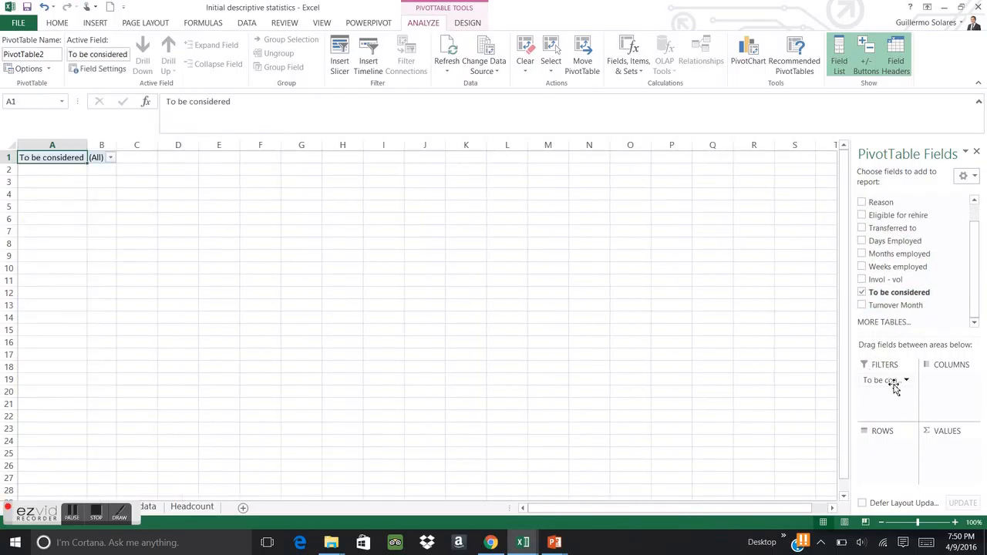
click(110, 158)
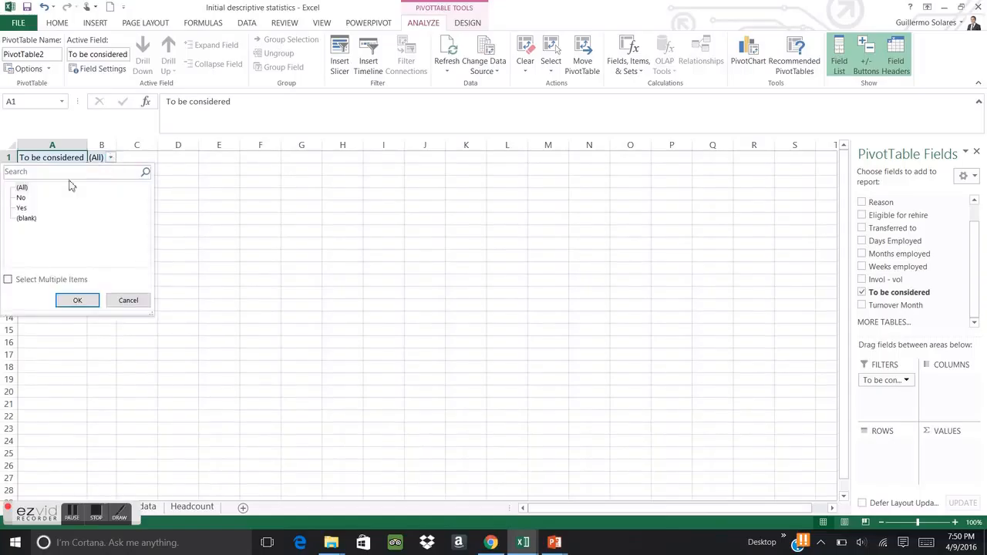
click(23, 208)
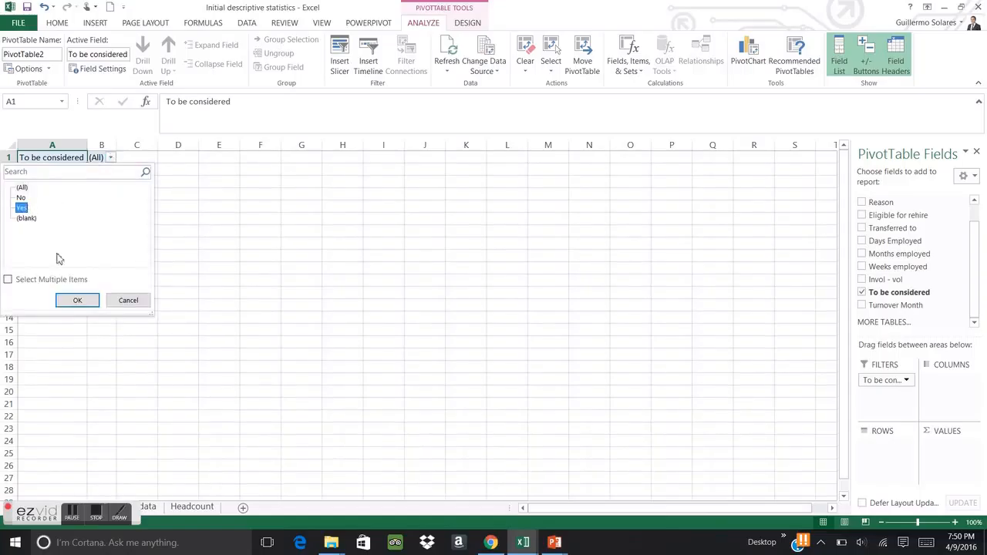
click(75, 300)
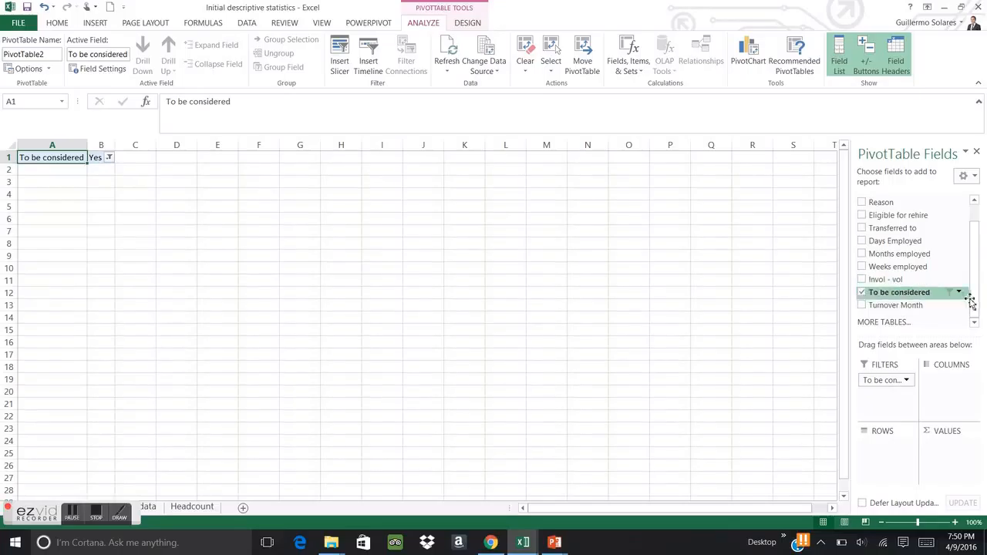
Use Turnover Month as the pivot table's rows and summarize Term Date as a count in the values
mouse_move(973, 302)
mouse_down()
mouse_move(974, 282)
mouse_move(972, 315)
mouse_up()
drag(826, 526, 873, 453)
drag(974, 294, 973, 191)
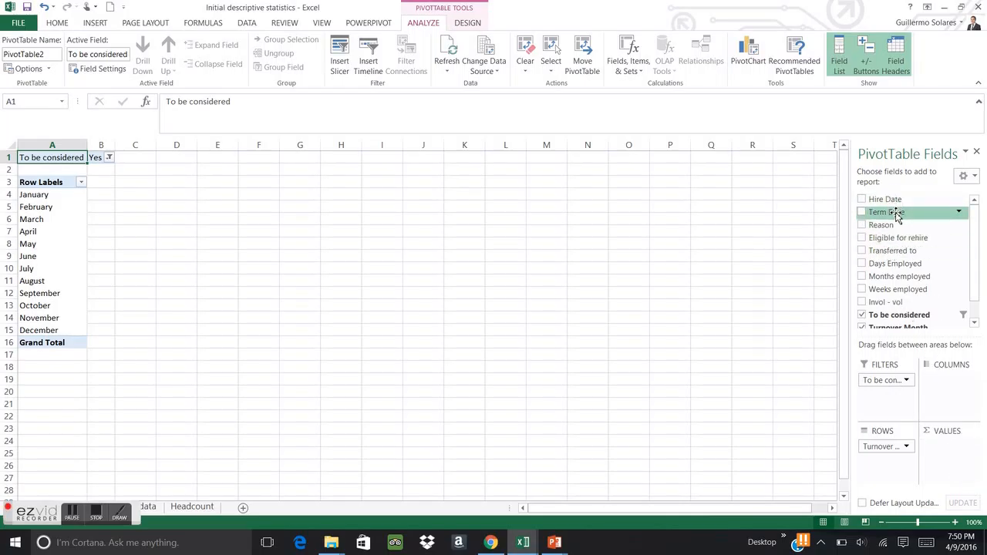
drag(946, 456, 947, 456)
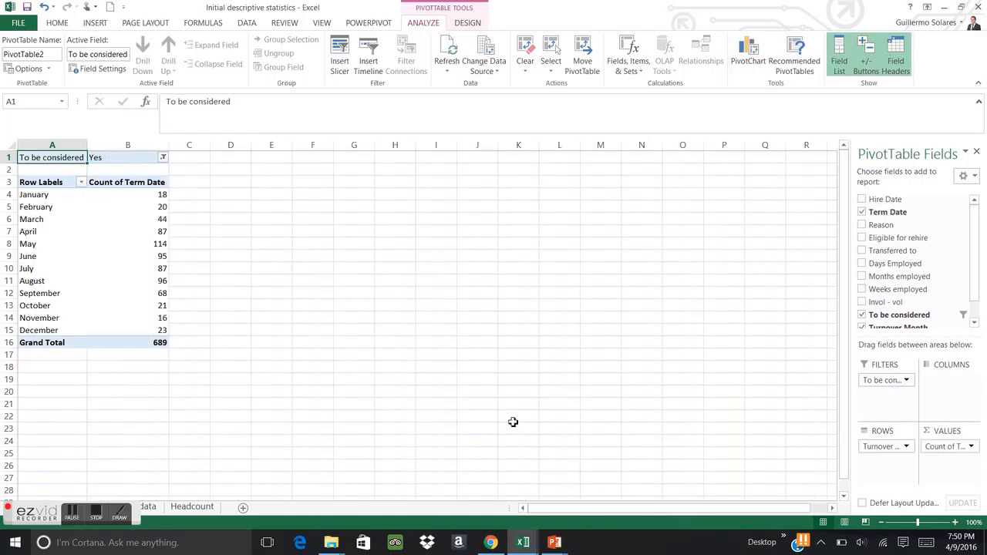
Apply a medium pivot table style with a solid green header row
click(153, 186)
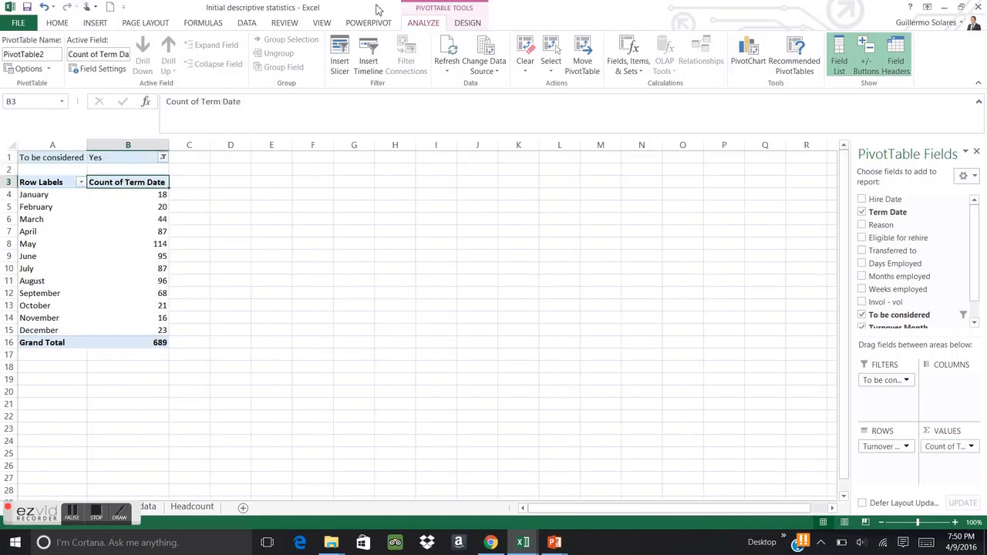
click(467, 22)
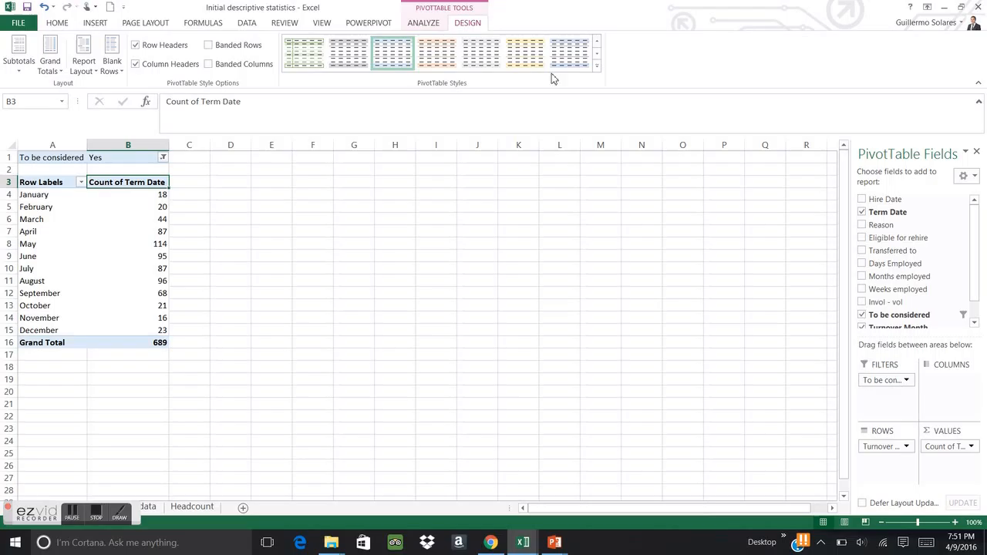
click(307, 55)
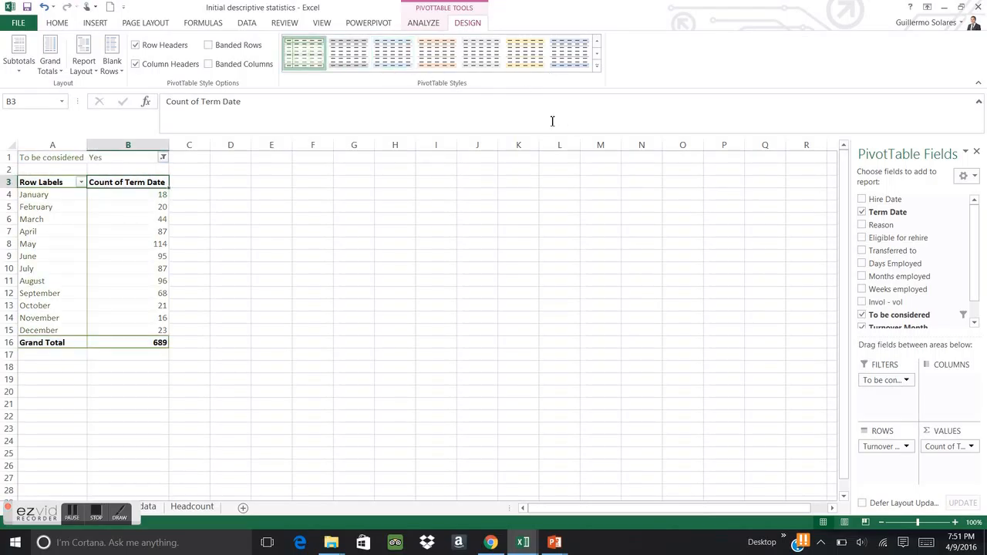
click(596, 65)
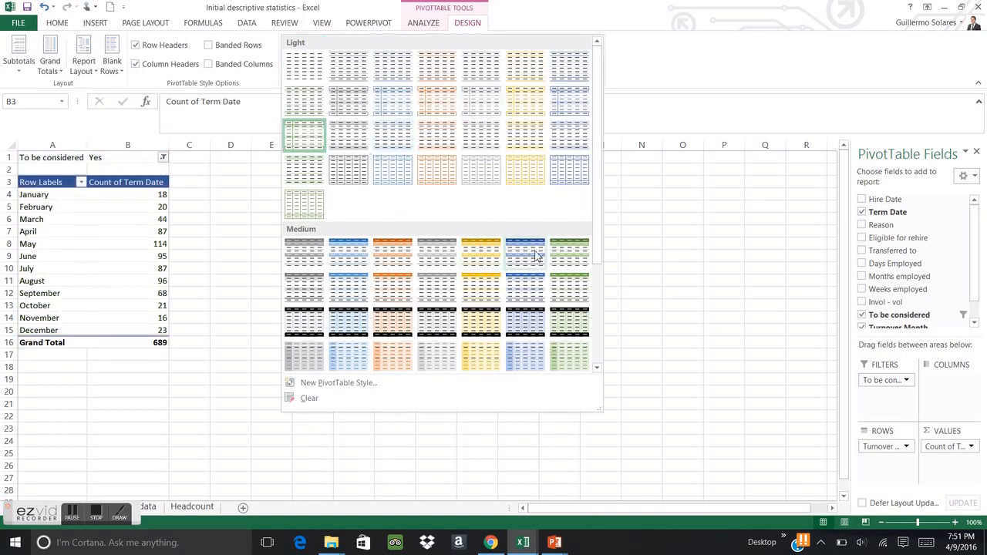
key(Escape)
click(113, 245)
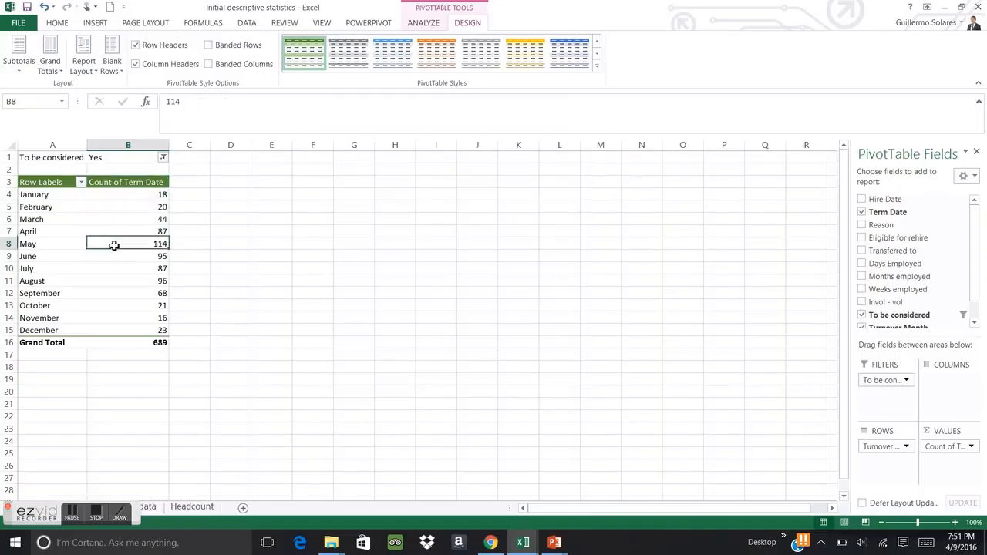
Look over the monthly termination counts in the restyled pivot table
click(192, 228)
key(Up)
key(Up)
key(Up)
key(Left)
key(Left)
key(Down)
key(Down)
key(Down)
key(Down)
key(Up)
key(Right)
key(Right)
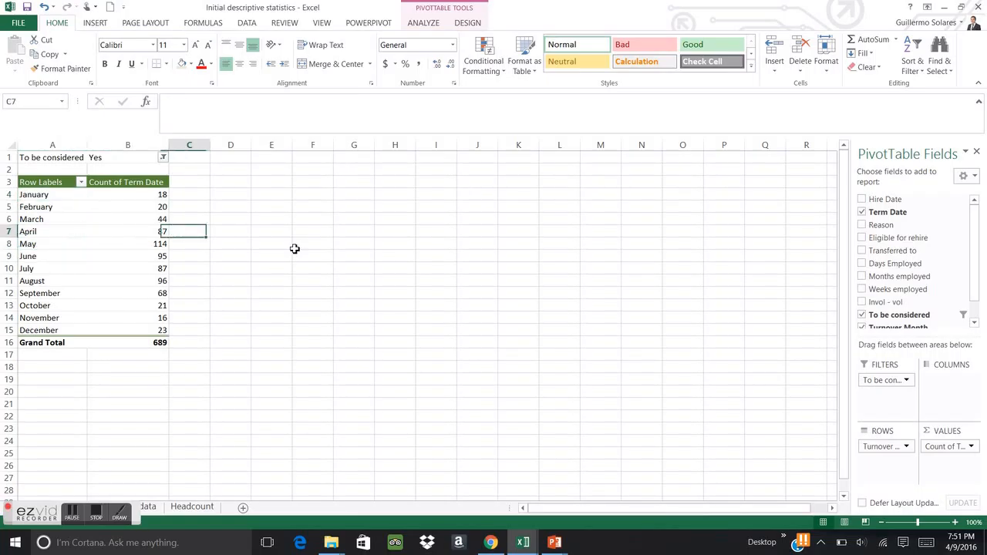
key(Left)
key(Up)
key(Up)
key(Up)
key(ctrl+shift+Down)
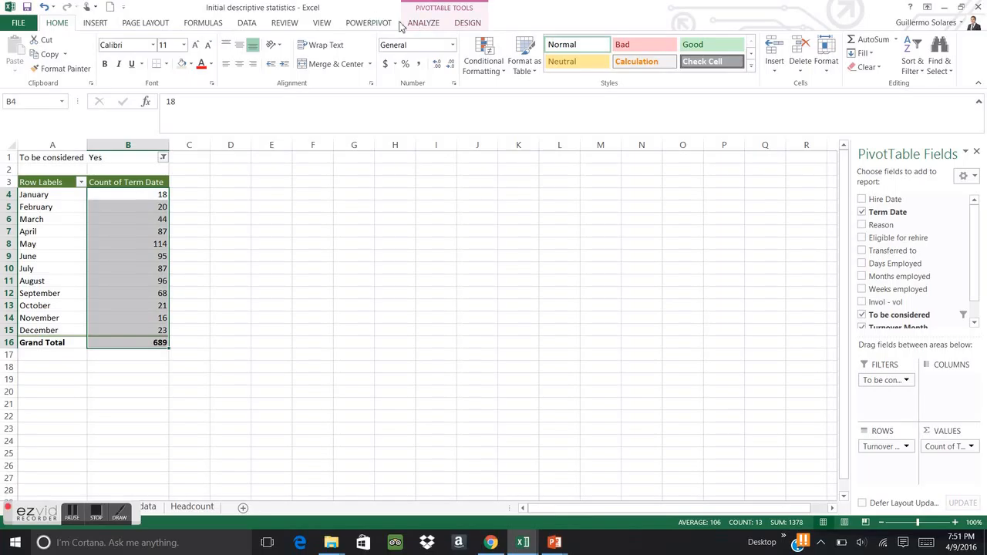
click(251, 21)
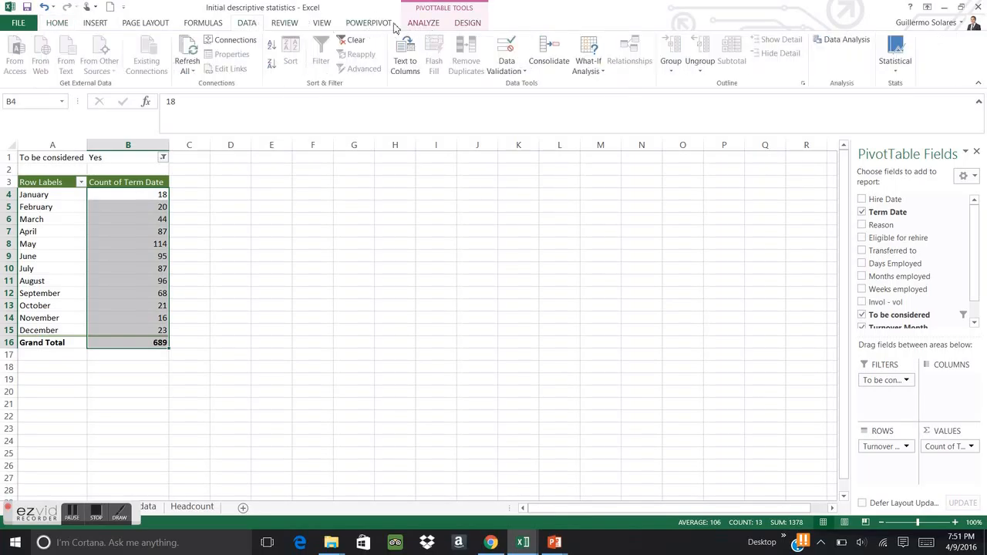
click(55, 25)
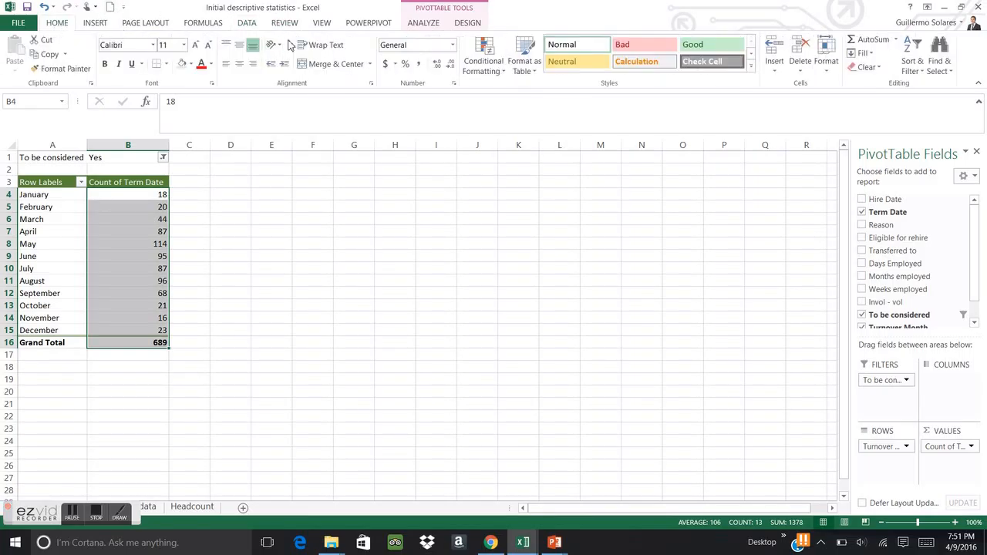
click(495, 73)
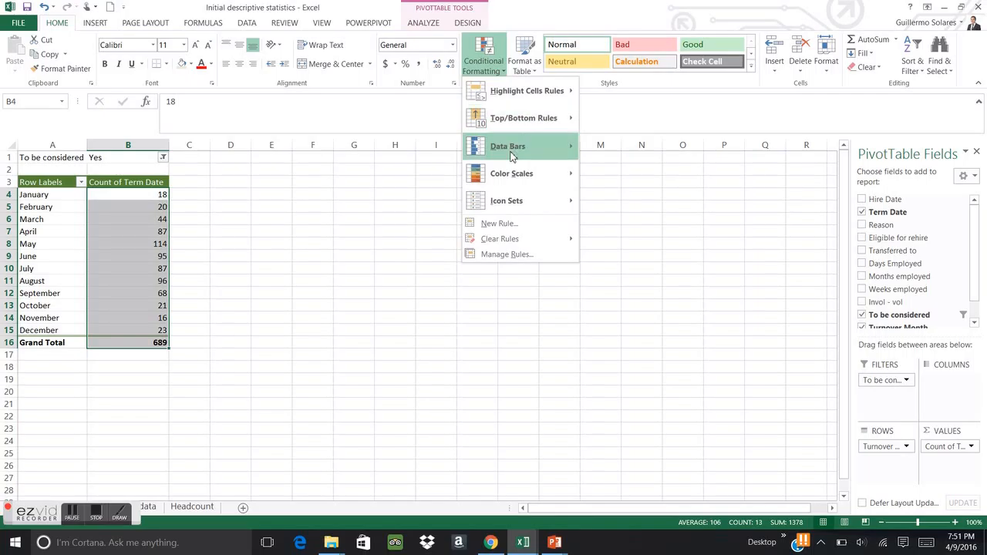
mouse_move(516, 177)
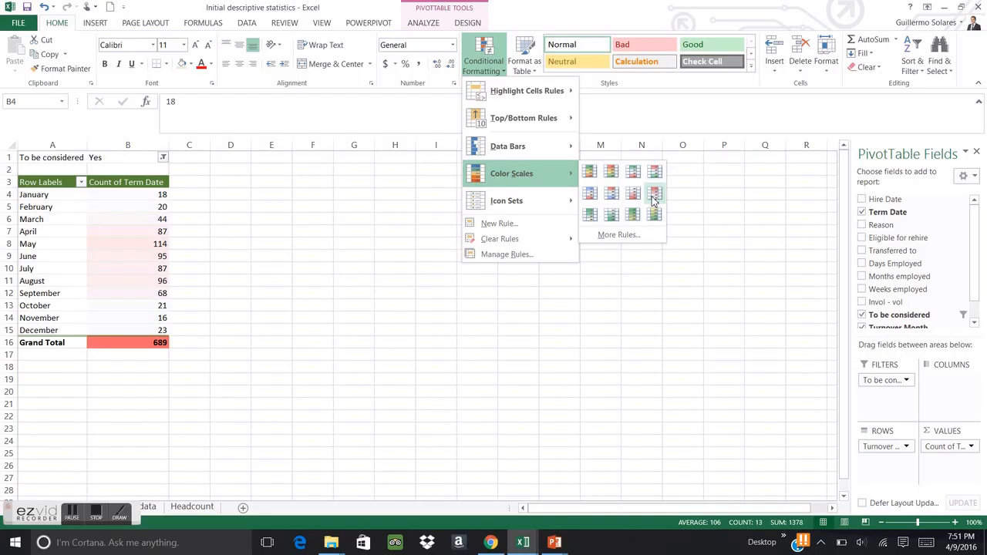
Apply a red-and-white color scale to the January to December counts in B4:B15, excluding the grand total, with the highest values in red
click(148, 196)
key(Down)
key(Up)
key(shift+Down)
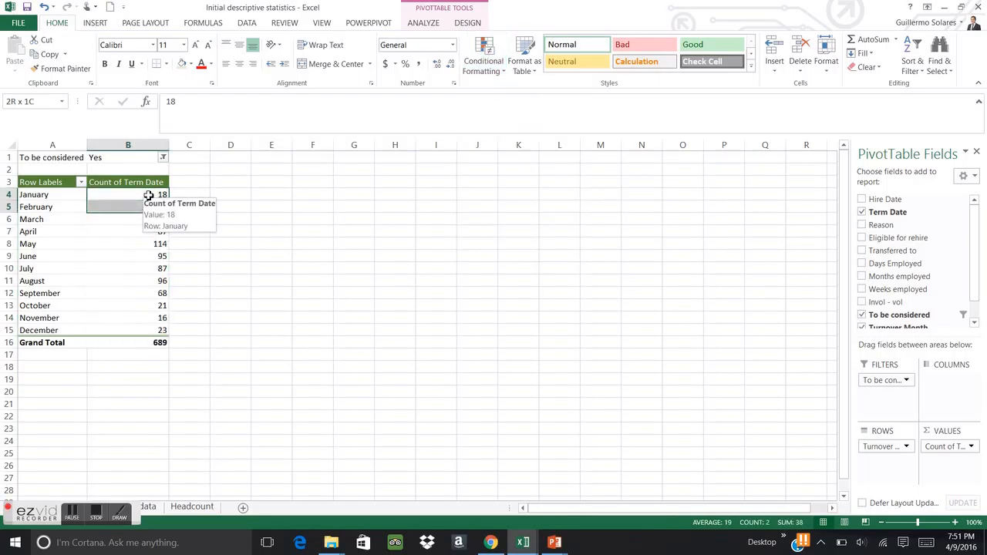
key(shift+Down)
key(shift+Down)
key(shift+Down)
key(shift+Down)
key(shift+Down)
key(shift+Down)
key(shift+Down)
key(shift+Down)
key(shift+Down)
key(shift+Down)
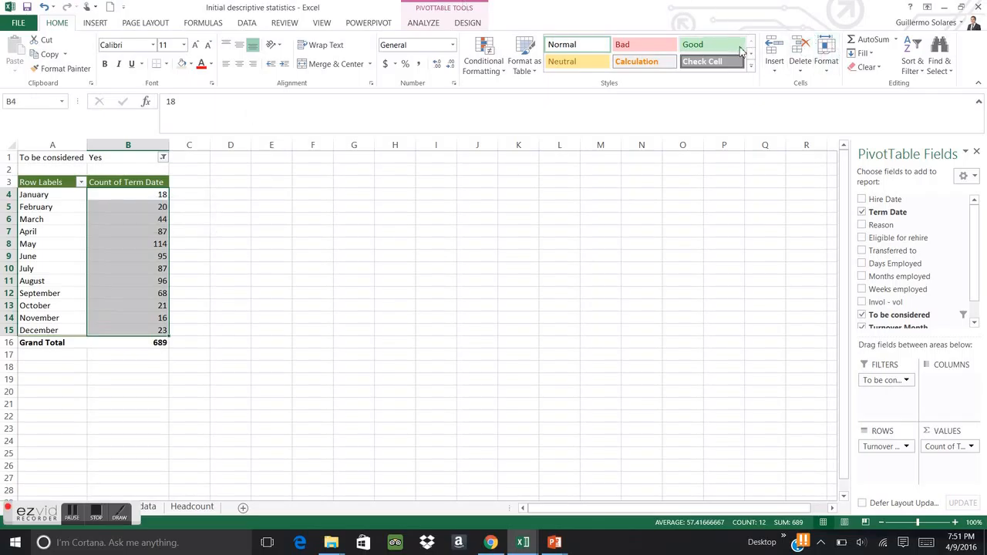
click(493, 68)
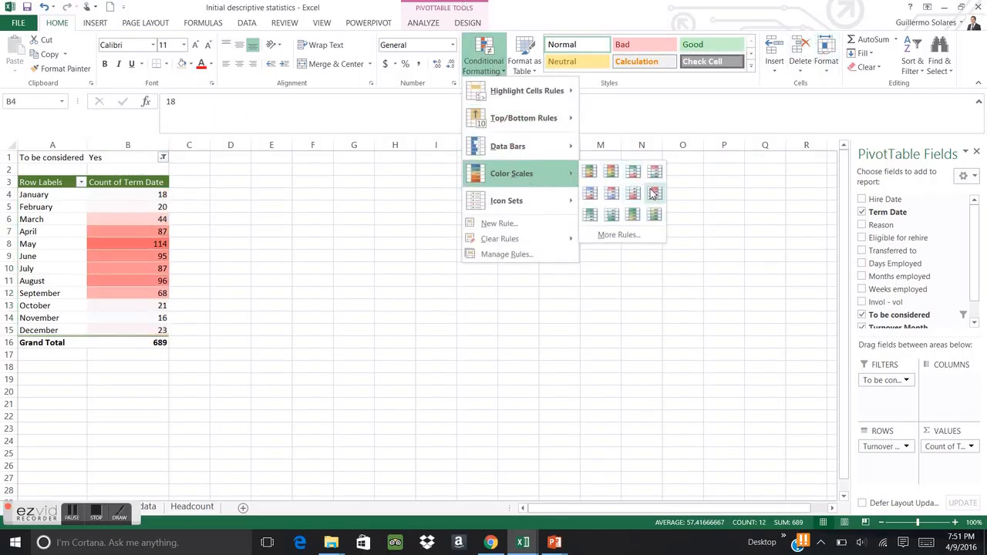
click(653, 194)
Examine the color-scaled monthly counts to compare the high-turnover months with the low-turnover ones
click(262, 293)
key(Up)
key(Up)
key(Up)
key(Up)
key(Left)
key(Left)
key(Left)
key(Left)
key(Up)
key(Up)
key(Up)
key(Right)
key(Right)
key(Down)
key(Left)
key(Left)
key(Down)
key(Down)
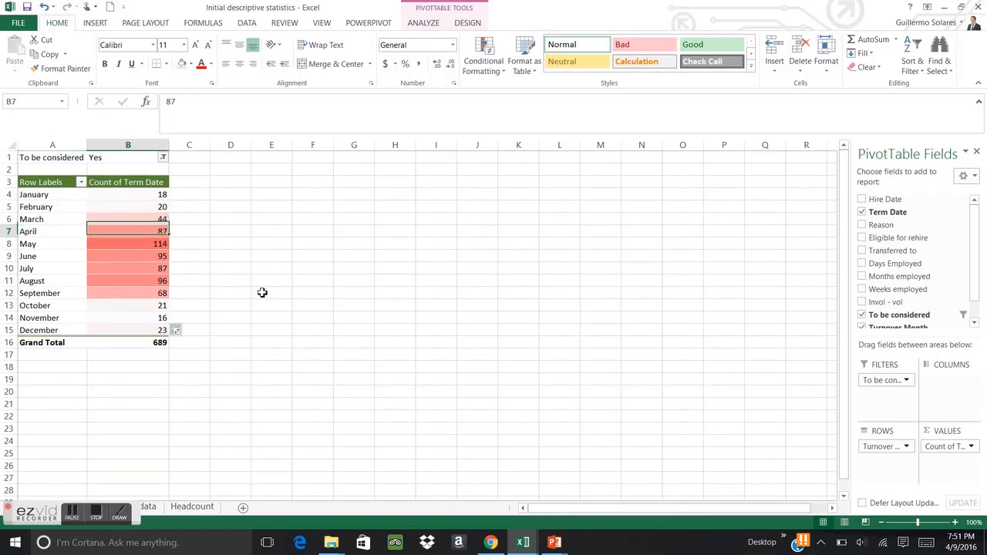
key(Down)
key(Down)
key(Up)
key(Up)
key(Up)
key(Down)
key(Down)
key(Down)
key(Down)
key(Up)
key(Up)
key(Down)
key(Down)
key(Down)
key(Down)
key(Up)
key(Up)
key(Up)
key(Up)
key(Up)
key(Up)
key(Up)
key(Up)
key(Up)
key(Up)
key(Up)
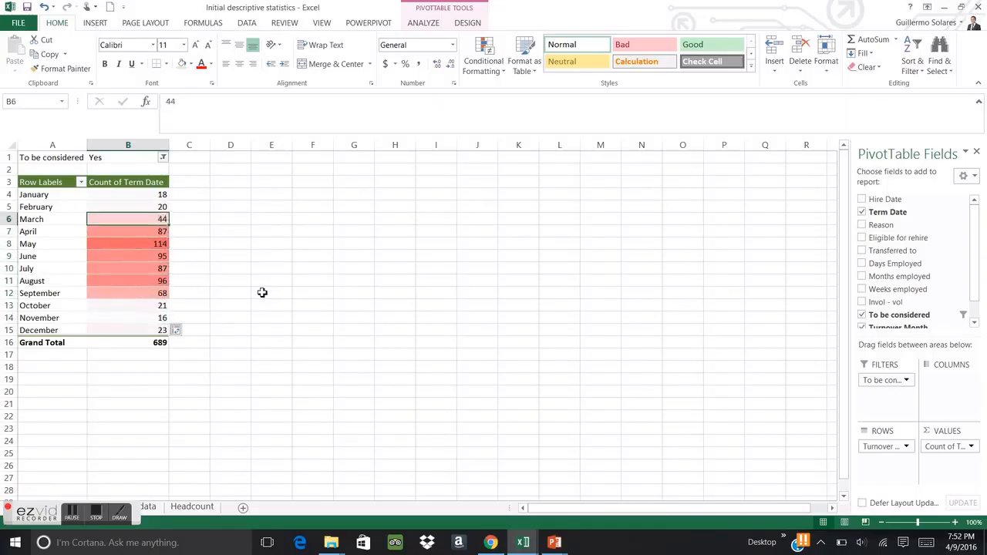
Enter the heading Headcount in cell C3 next to the pivot table's Count of Term Date column
key(Right)
key(Down)
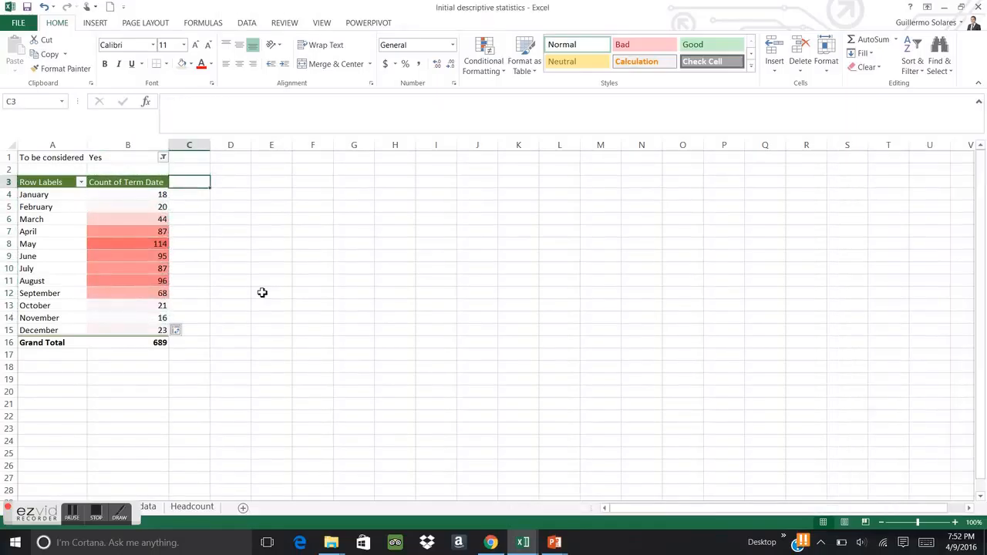
text(HEa)
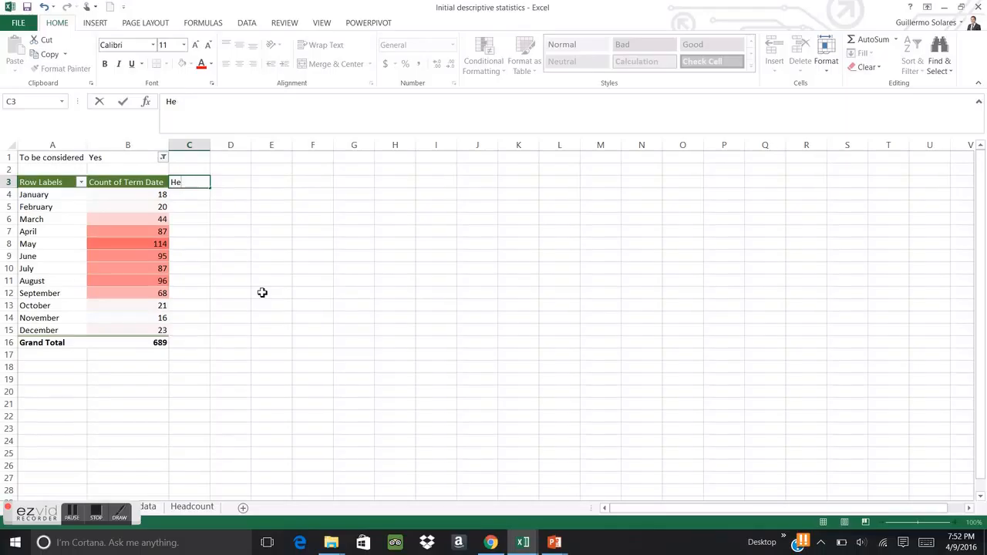
key(ctrl+Return)
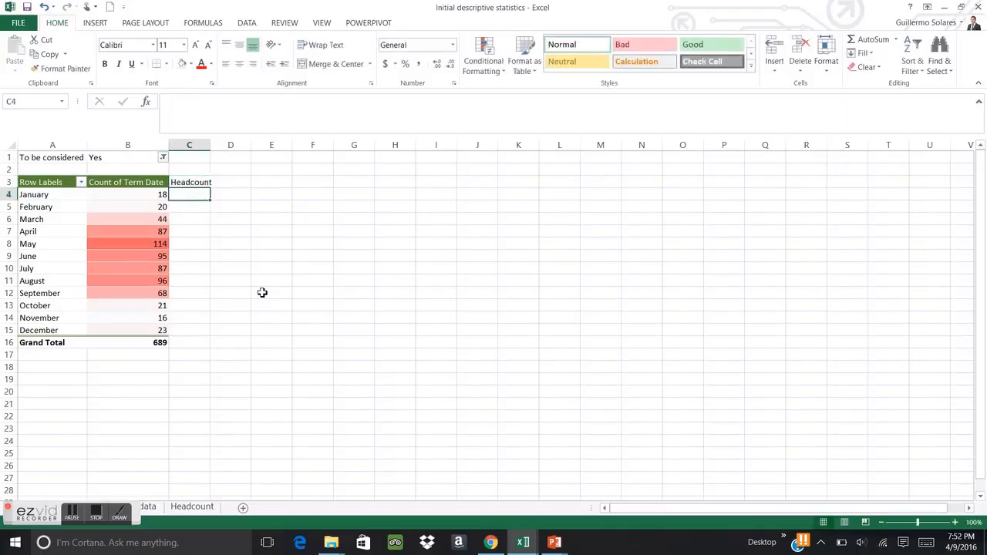
click(154, 192)
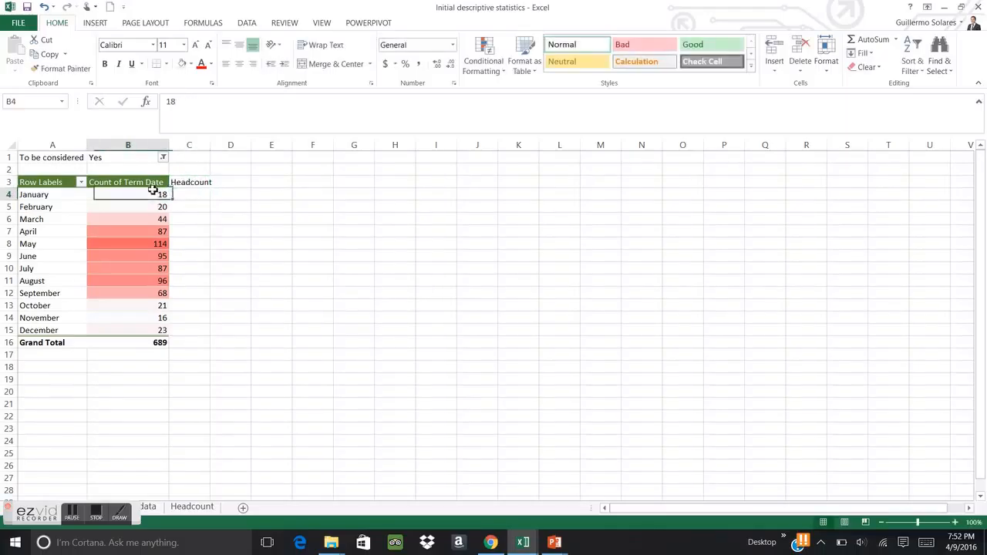
Copy the formatting of the Count of Term Date column, from header to grand total, onto the Headcount column and fit column C's width
click(154, 182)
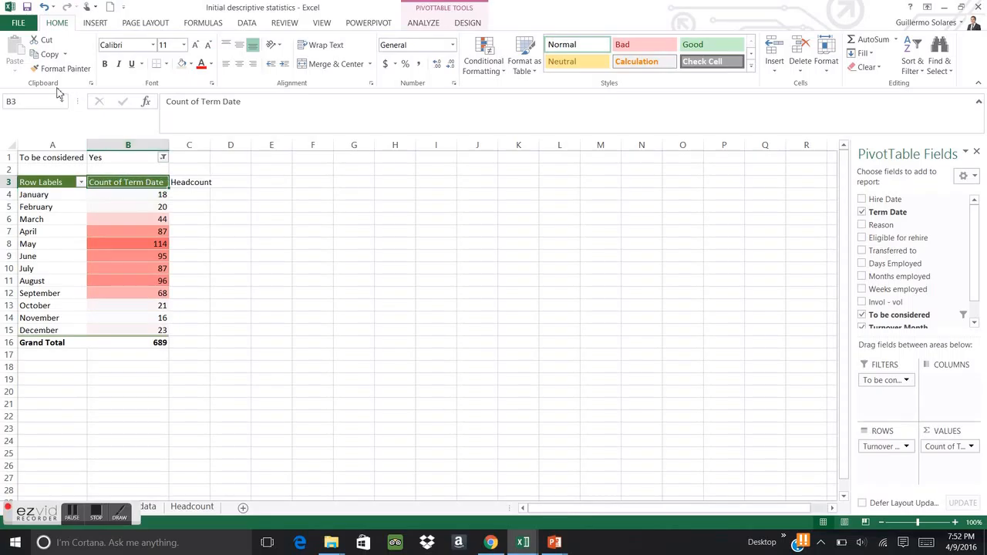
click(122, 177)
click(52, 71)
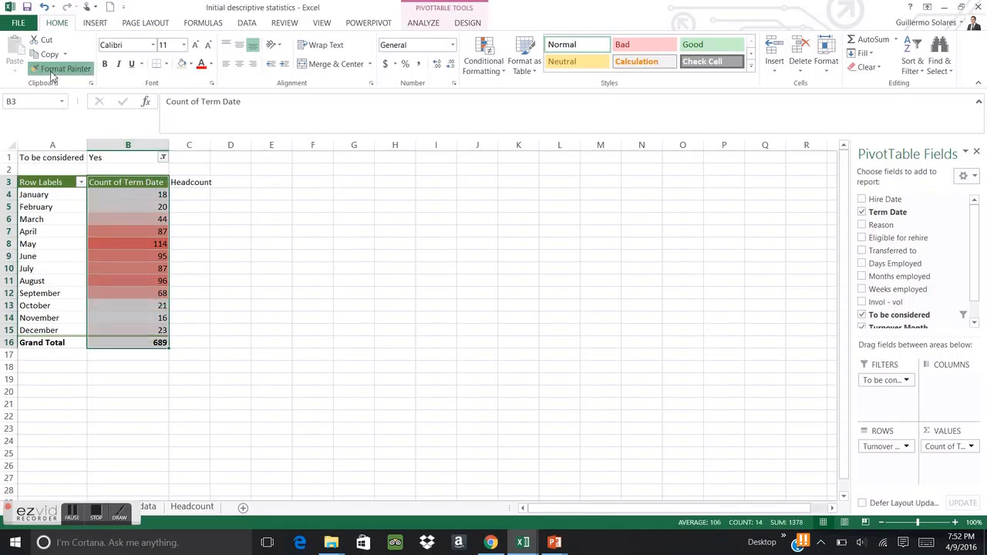
click(188, 182)
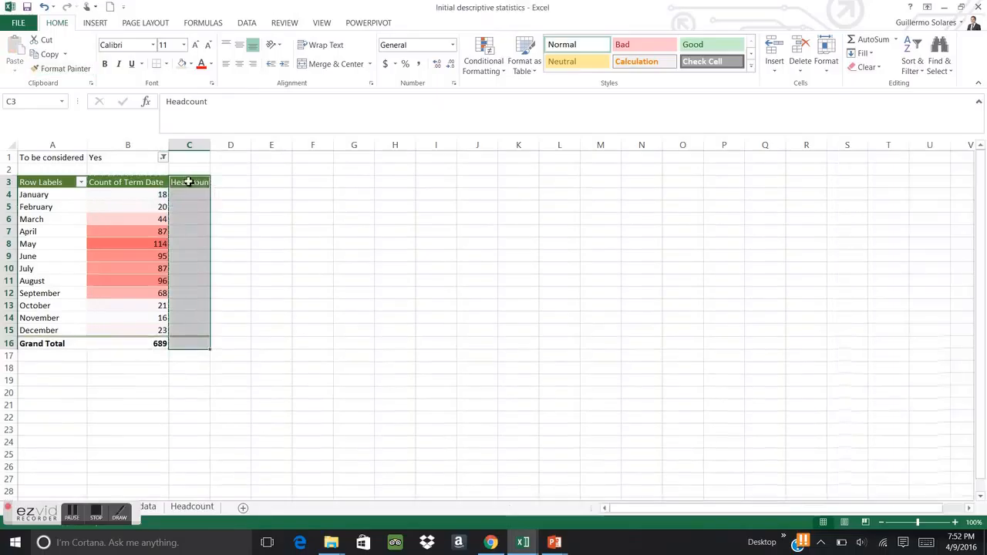
double_click(208, 147)
In C4, look up January's headcount with =VLOOKUP(A4,Headcount!$B$3:$C$15,2,0)
click(206, 194)
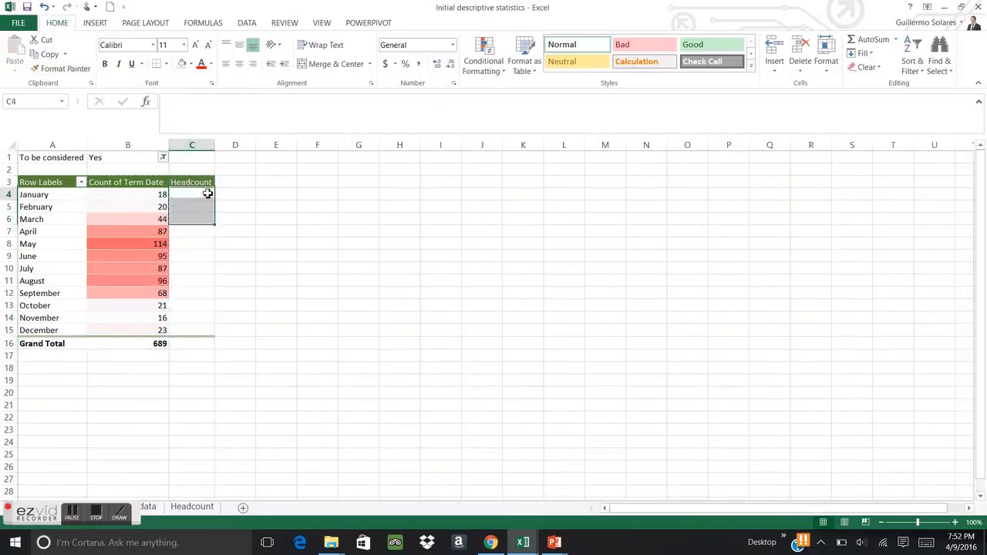
text(=vloo)
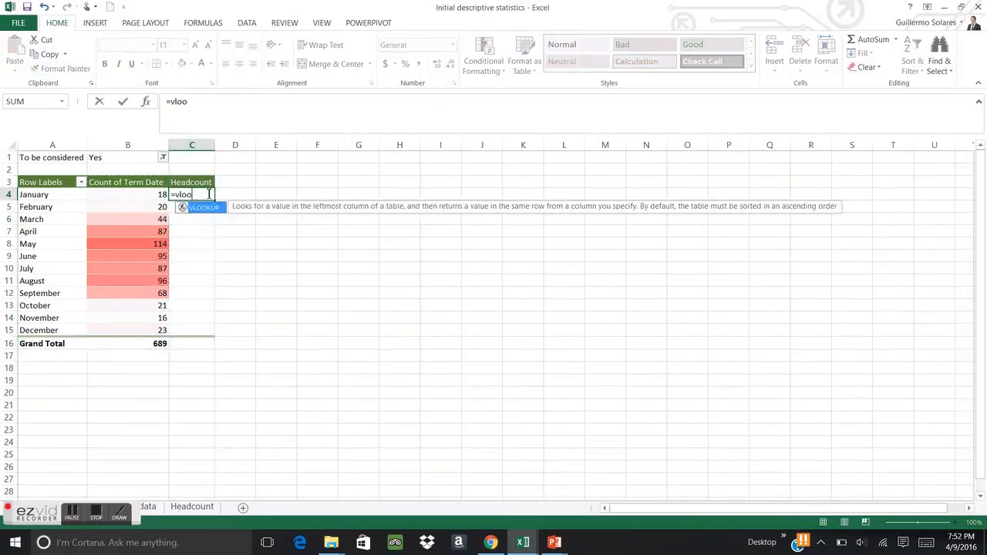
text(kup()
key(Left)
key(Left)
text(,)
key(ctrl+Page_Down)
key(ctrl+Page_Down)
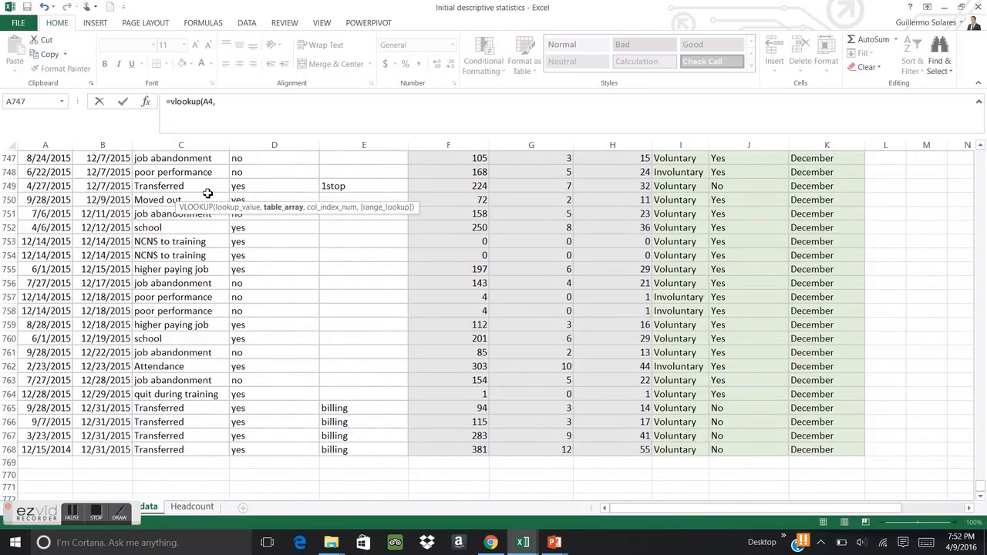
drag(99, 182, 123, 332)
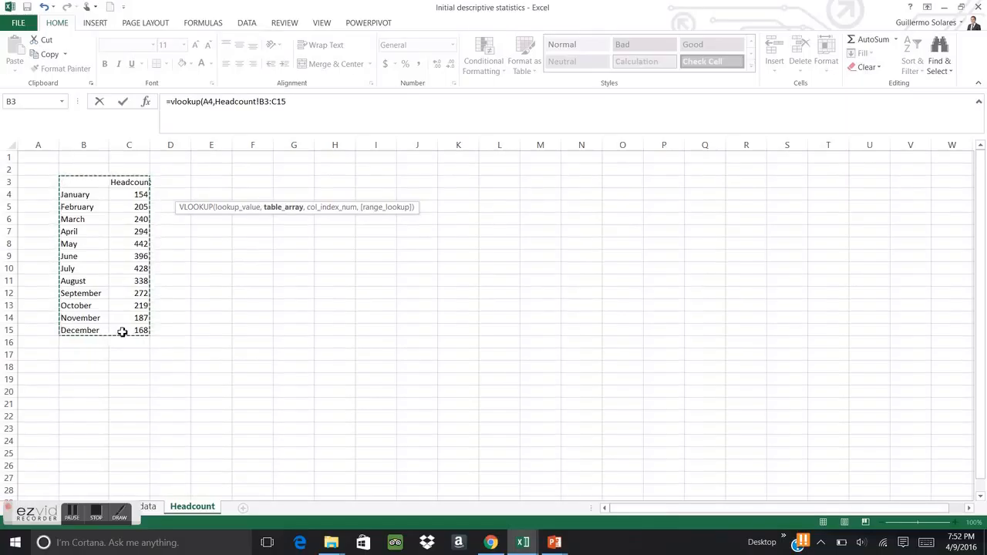
key(F4)
click(315, 101)
text(,2,0)
key(Return)
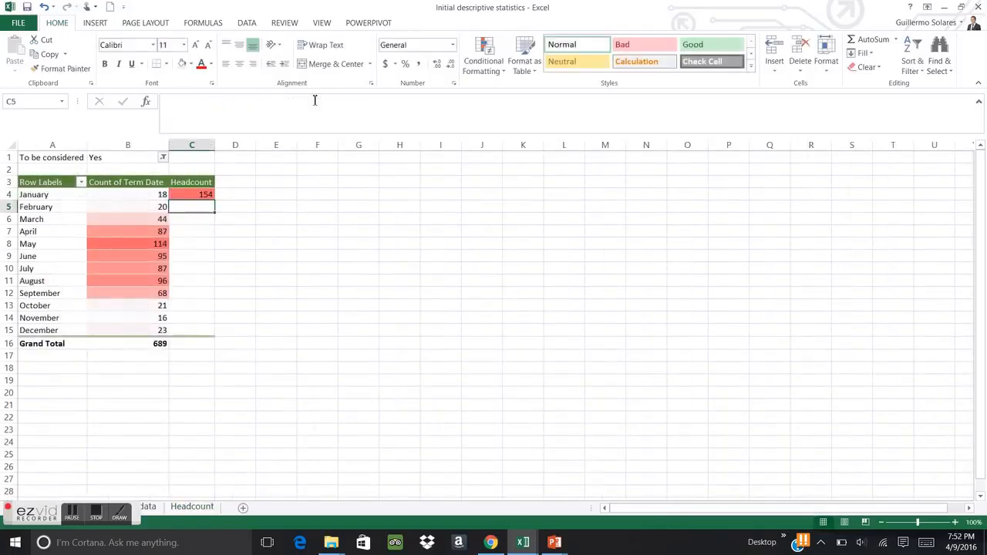
Copy the headcount lookup formula from C4 down to the February through December rows, C5:C15
key(Up)
key(ctrl+c)
key(Down)
key(shift+Down)
key(shift+Down)
key(shift+Down)
key(shift+Down)
key(shift+Down)
key(shift+Down)
key(shift+Down)
key(shift+Down)
key(shift+Down)
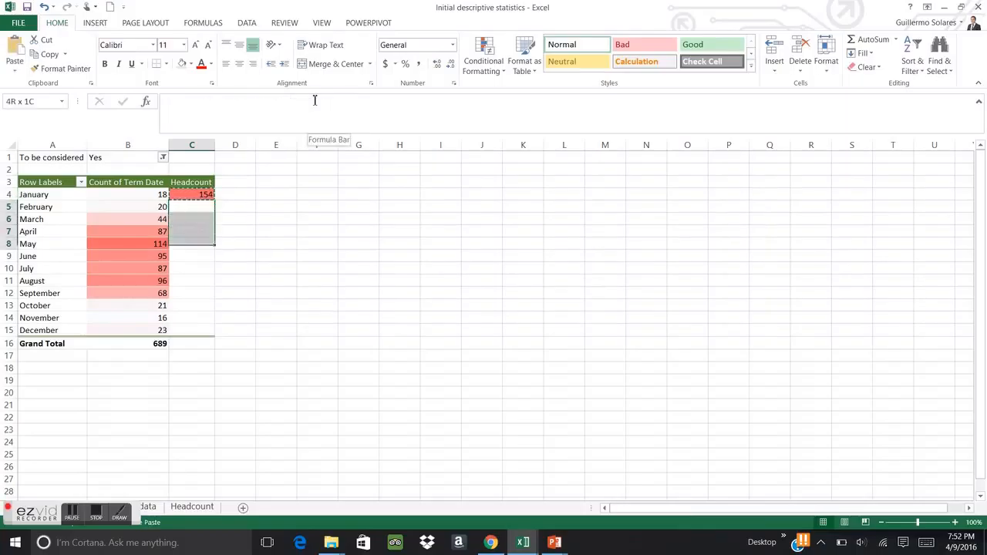
key(shift+Down)
key(ctrl+v)
Review the looked-up headcounts alongside the monthly termination counts
key(Down)
key(Down)
key(Down)
key(Down)
key(Down)
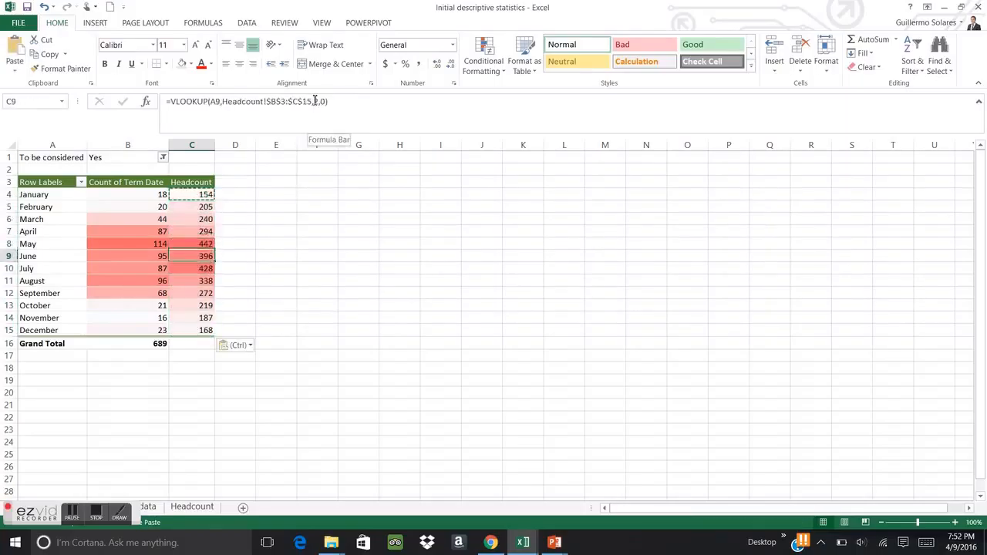
key(Up)
key(Up)
key(Up)
key(Up)
key(Right)
key(Right)
key(Left)
key(Left)
key(Left)
key(Right)
key(Right)
key(Right)
key(Right)
Enter the heading Turnover Rate in cell D3 next to the Headcount heading
key(Up)
key(Left)
key(Left)
key(Up)
key(Up)
key(Right)
key(Left)
key(Escape)
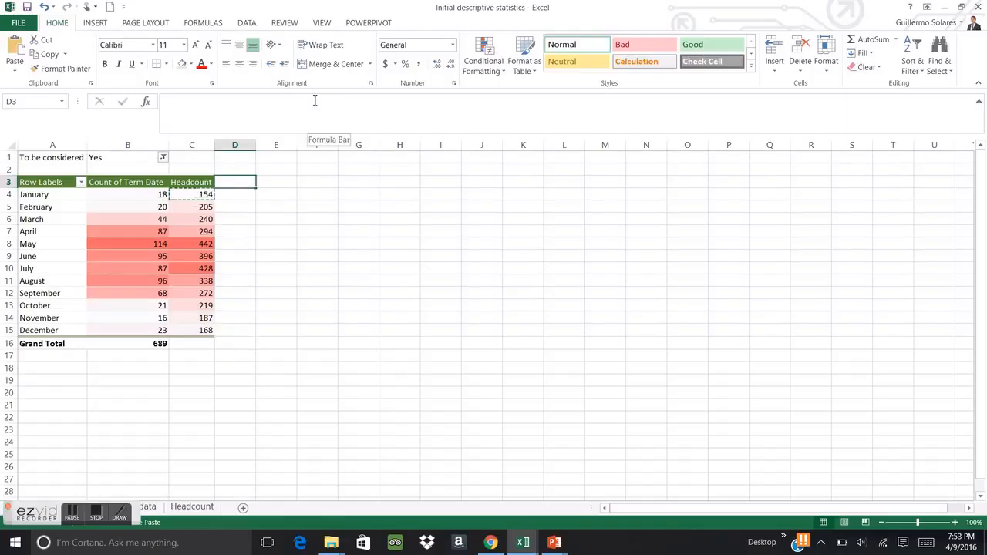
text(Turnover Rate)
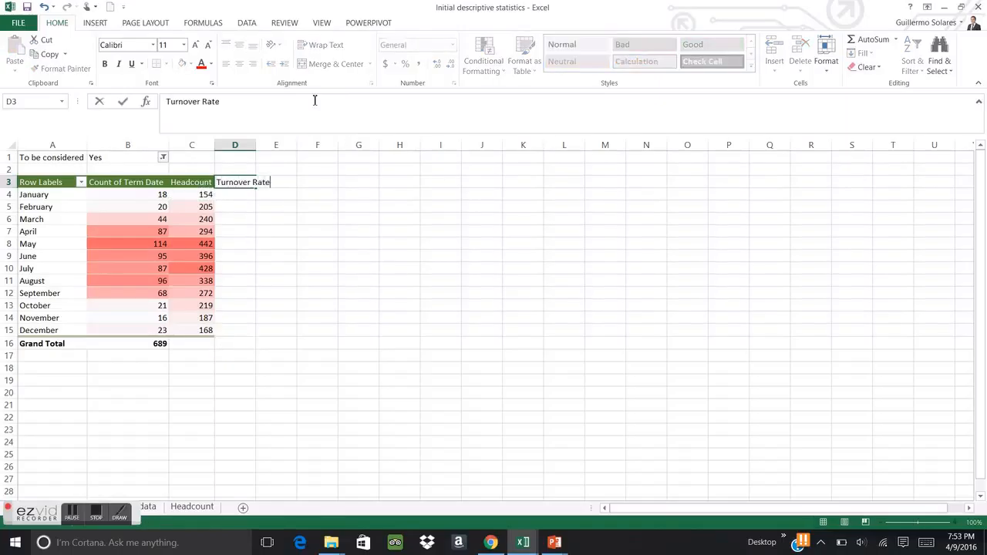
key(Return)
Copy the Headcount heading's formatting onto the Turnover Rate heading and fit column D to its text
key(Up)
key(Left)
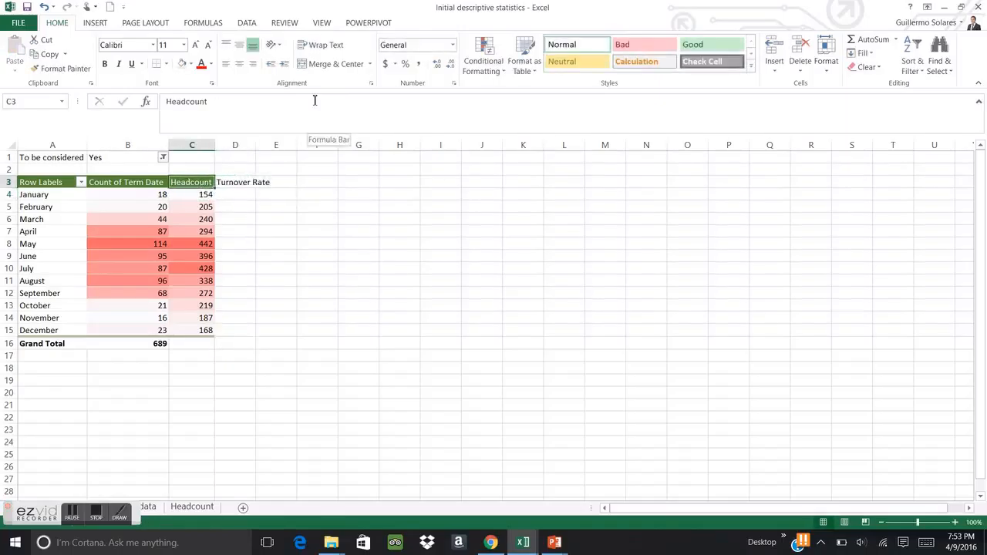
click(60, 69)
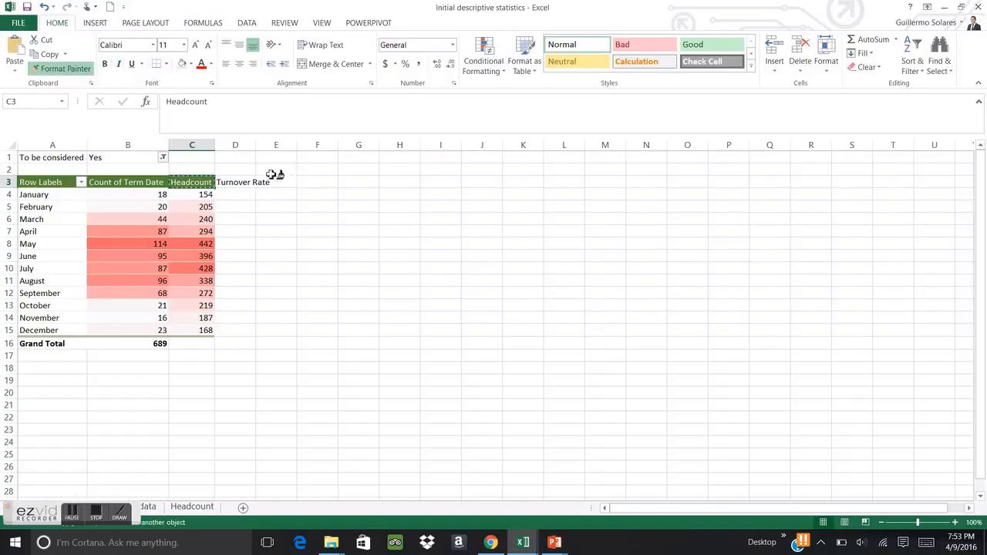
click(240, 183)
click(241, 194)
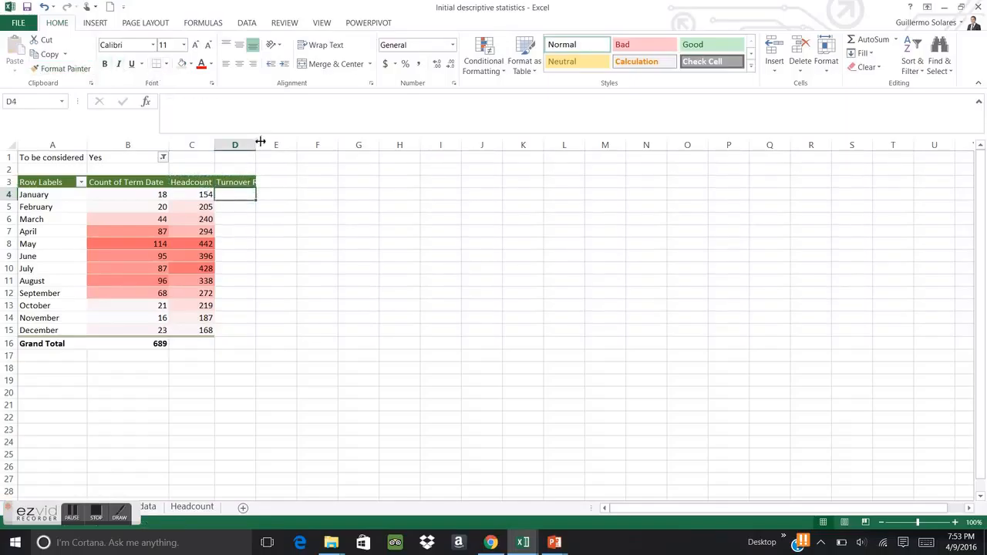
double_click(256, 144)
Calculate January's turnover rate in D4 by dividing terminations by headcount, =B4/C4
text(=)
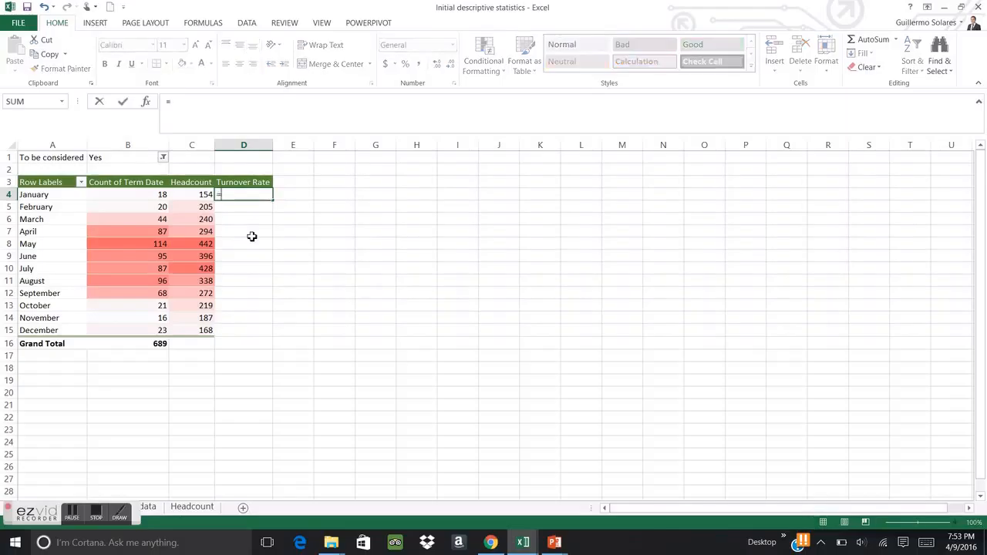
key(Left)
key(Left)
text(/)
key(Left)
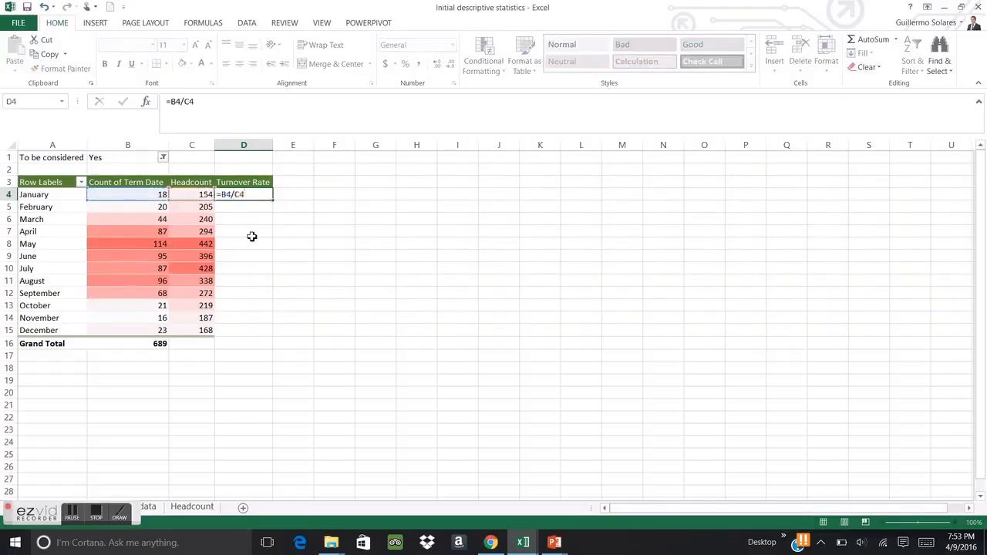
key(Return)
Copy the turnover rate formula from D4 down through the Grand Total row, D5:D16
key(Up)
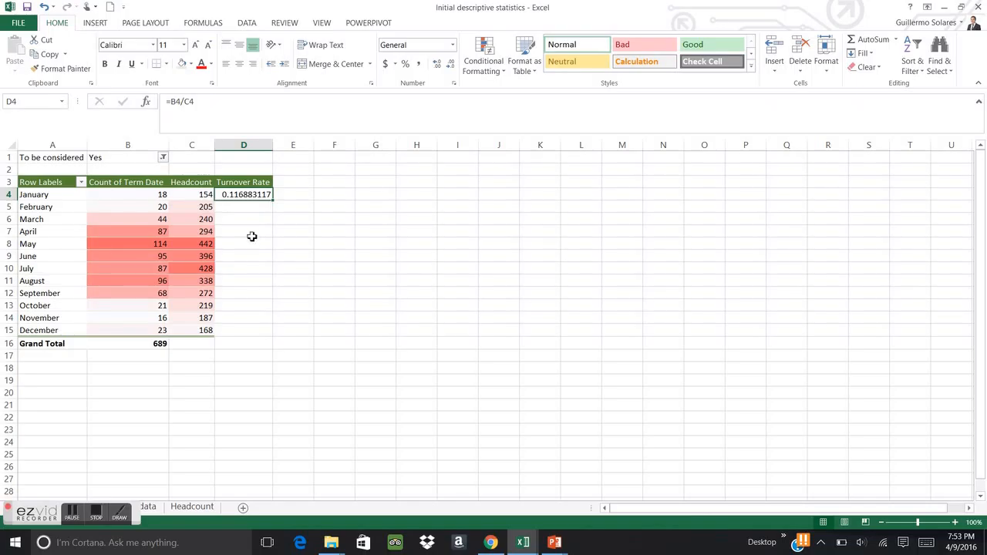
key(ctrl+c)
key(Down)
key(shift+Down)
key(shift+Down)
key(shift+Down)
key(shift+Down)
key(shift+Down)
key(shift+Down)
key(shift+Down)
key(shift+Down)
key(shift+Down)
key(shift+Down)
key(shift+Down)
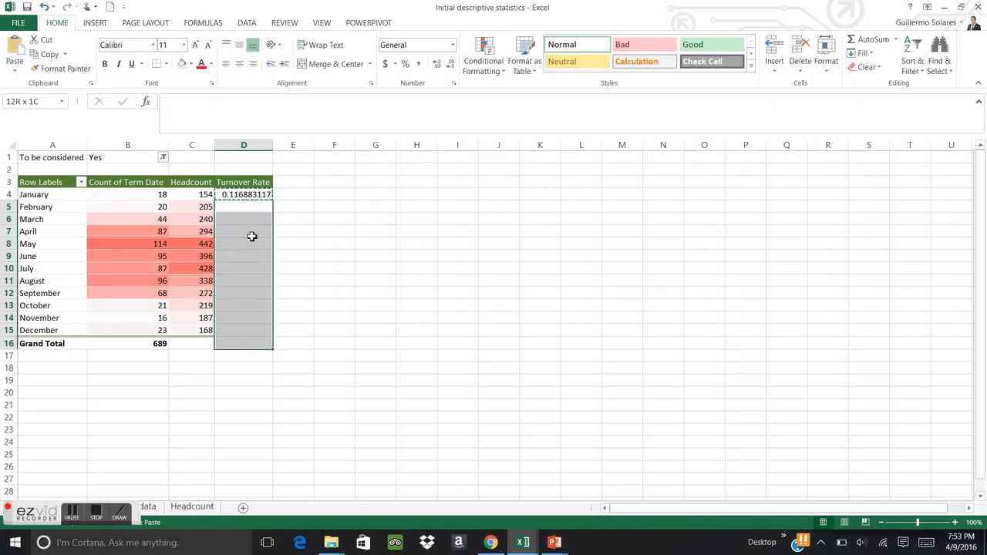
key(ctrl+v)
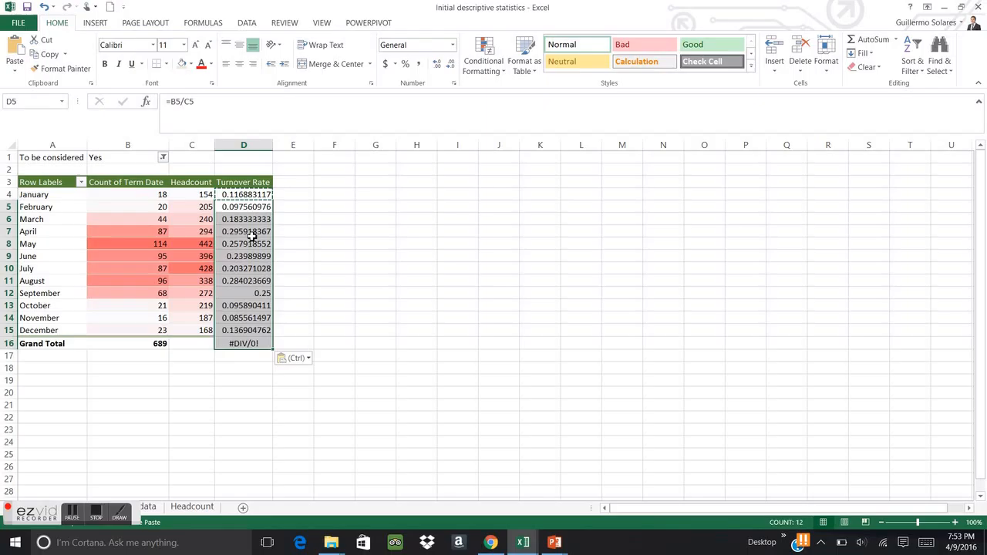
Enter =AVERAGE(C4:C15) in C16 to give the Grand Total row the average monthly headcount
key(Down)
key(Down)
key(Down)
key(Down)
key(Down)
key(Down)
key(Down)
key(Down)
key(Down)
key(Down)
key(Down)
key(Down)
key(Left)
key(Up)
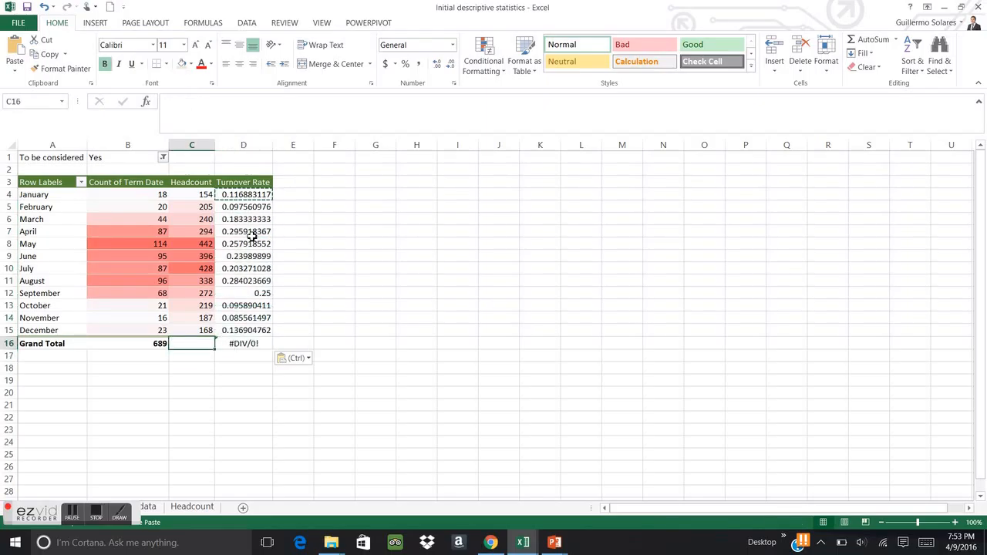
text(=average)
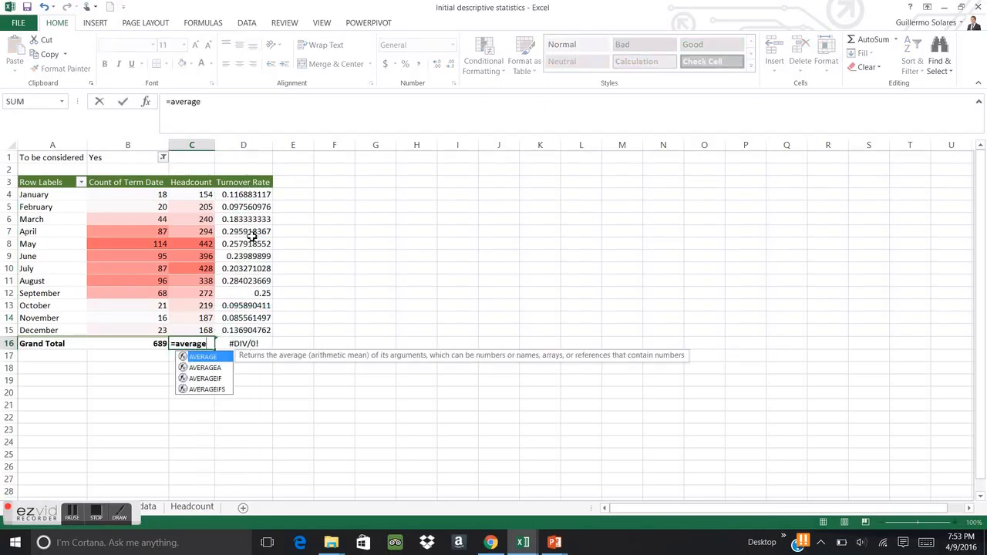
text(()
key(Up)
key(ctrl+shift+Up)
key(shift+Down)
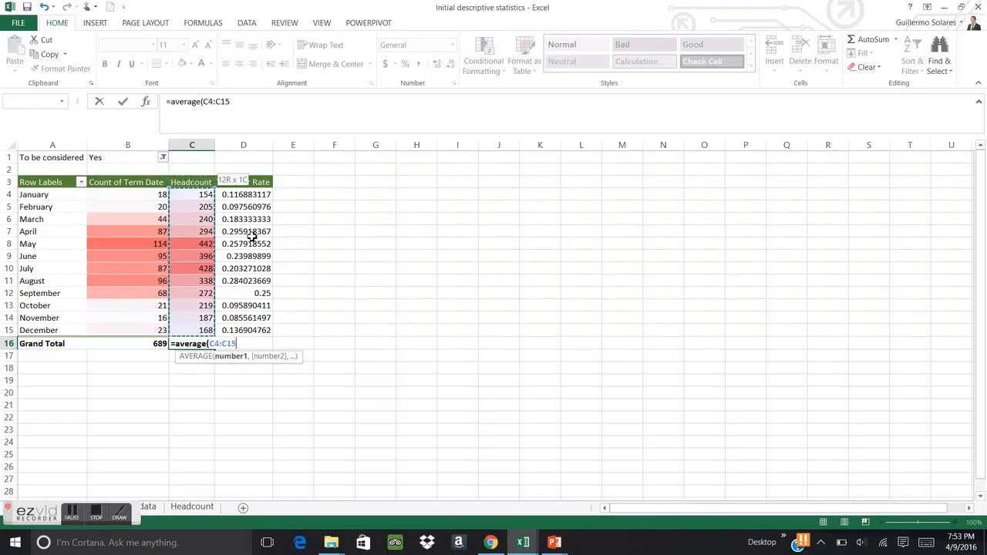
text())
key(Return)
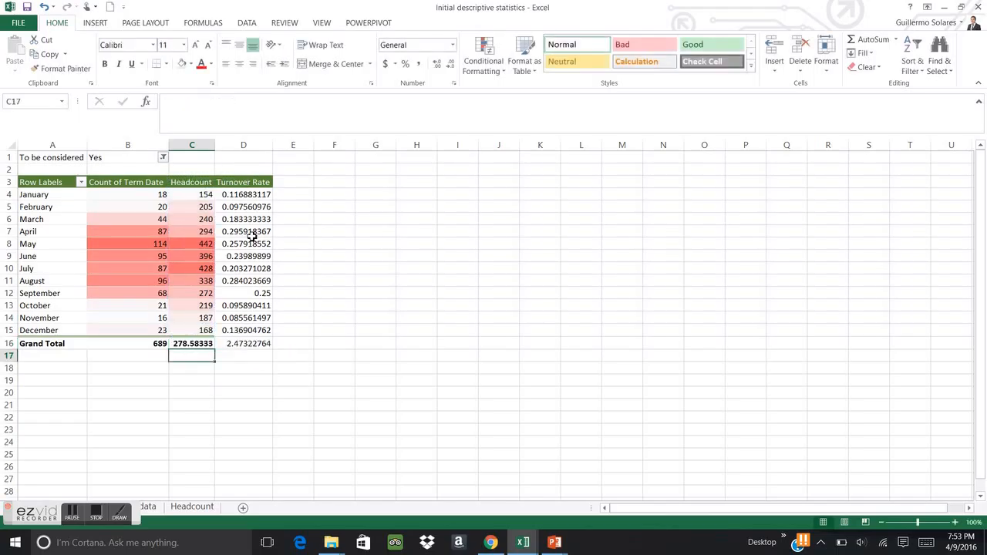
Format the turnover rates in D4:D16 as percentages without decimals
key(Up)
key(Right)
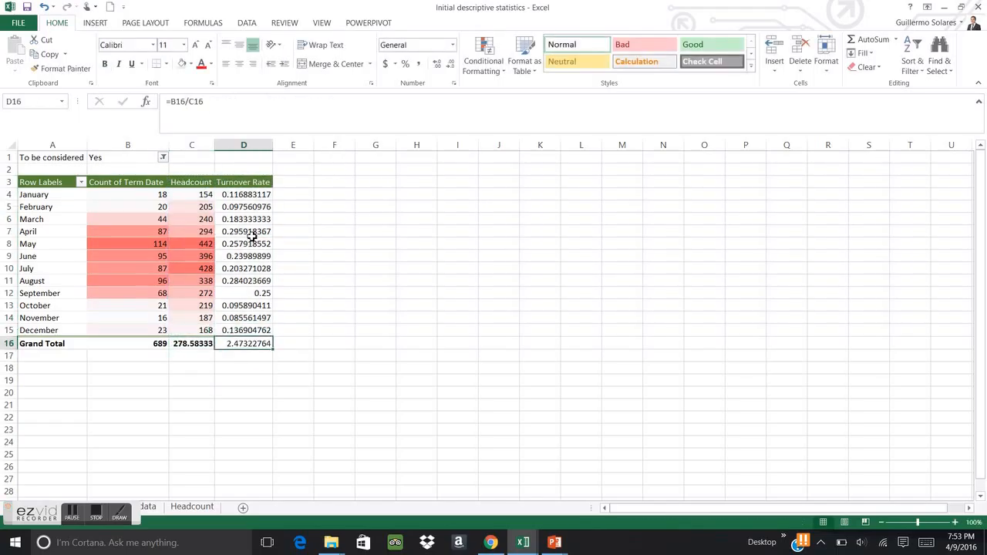
key(ctrl+shift+Up)
key(shift+Down)
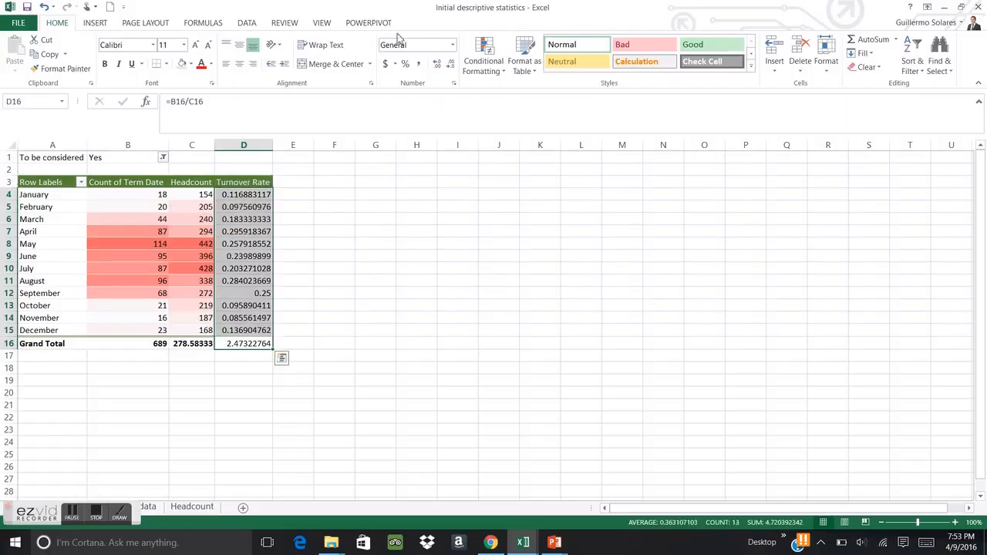
click(406, 63)
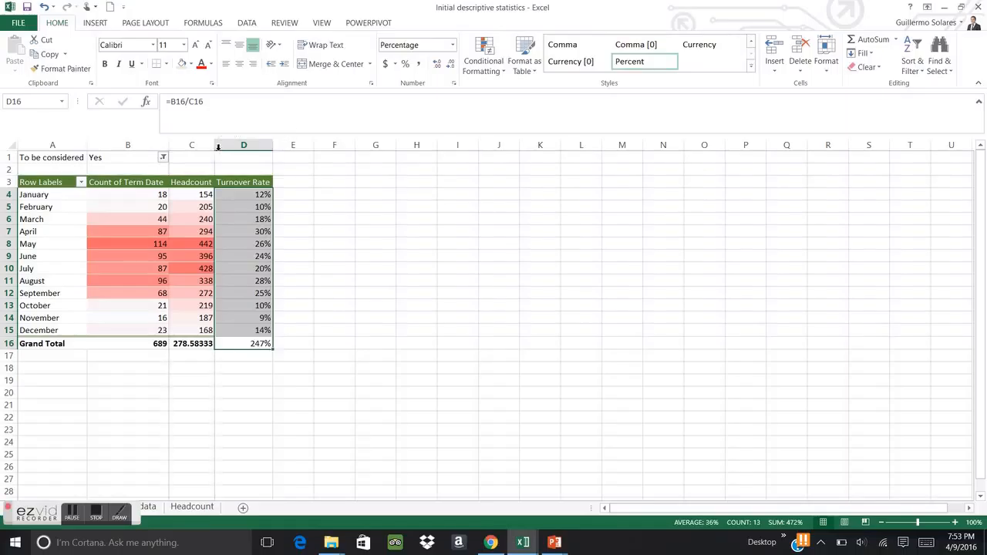
Fit the Headcount column's width and show the average headcount in C16 with one decimal place
double_click(218, 146)
click(193, 344)
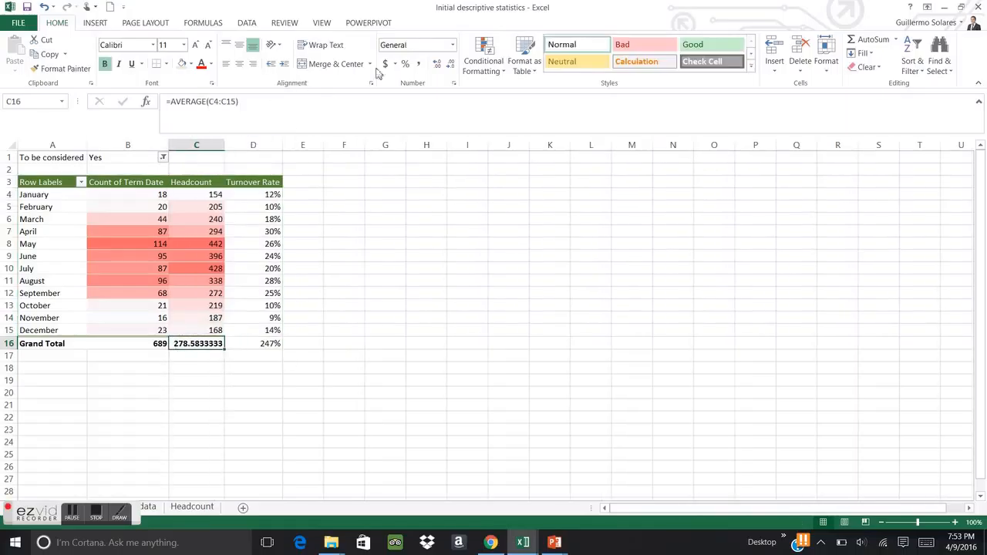
click(449, 63)
click(449, 64)
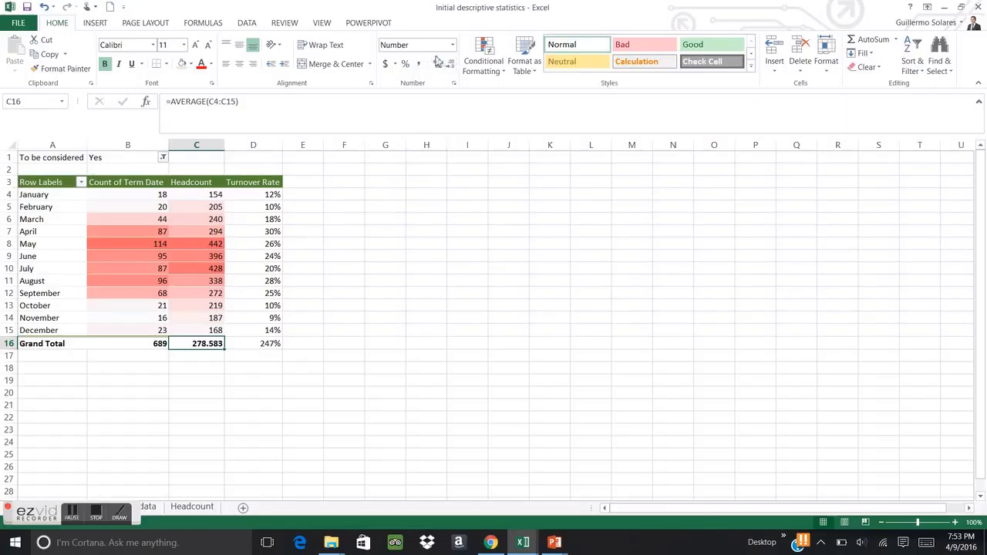
click(451, 68)
click(351, 250)
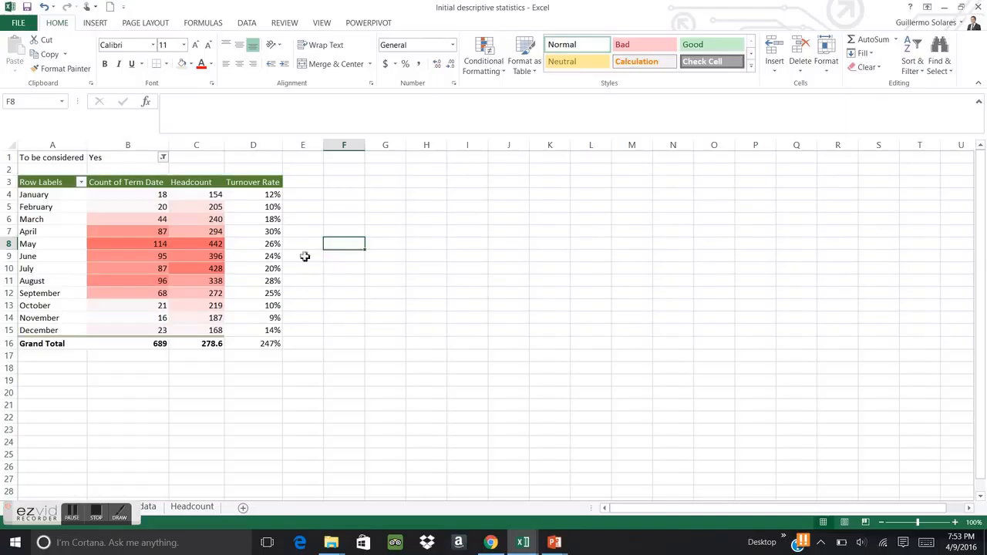
Apply a red-and-white color scale to the January to December turnover rates in D4:D15, with the highest rates in red
drag(251, 198, 236, 330)
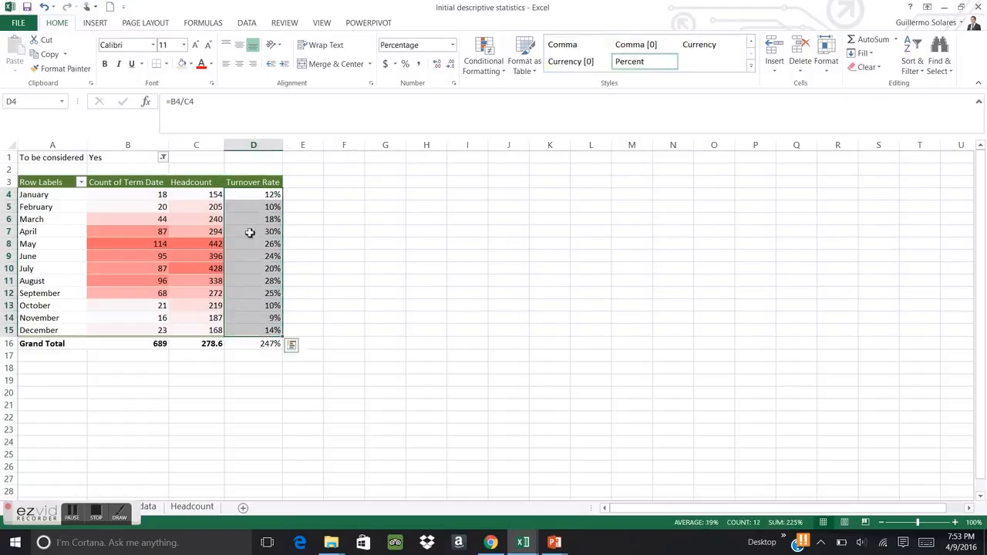
click(483, 55)
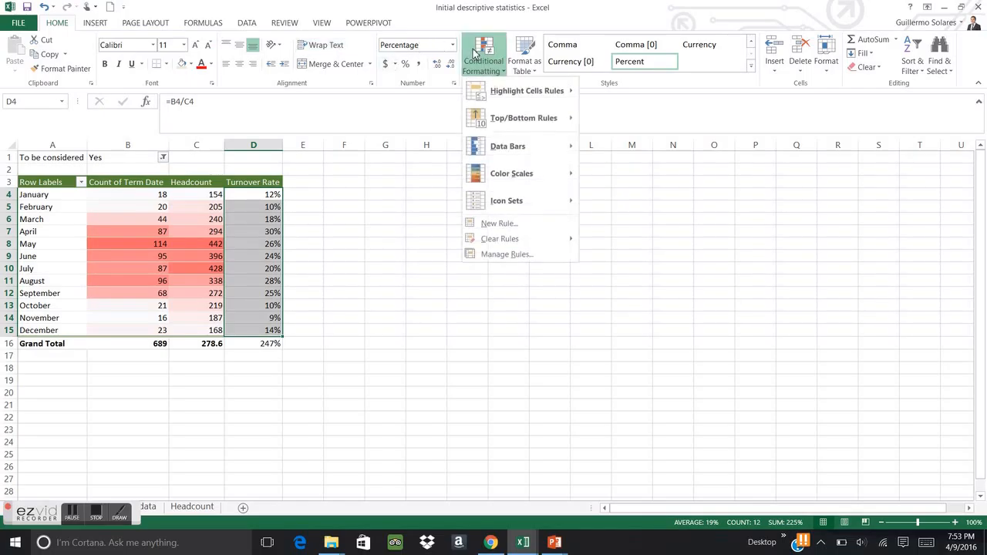
mouse_move(537, 173)
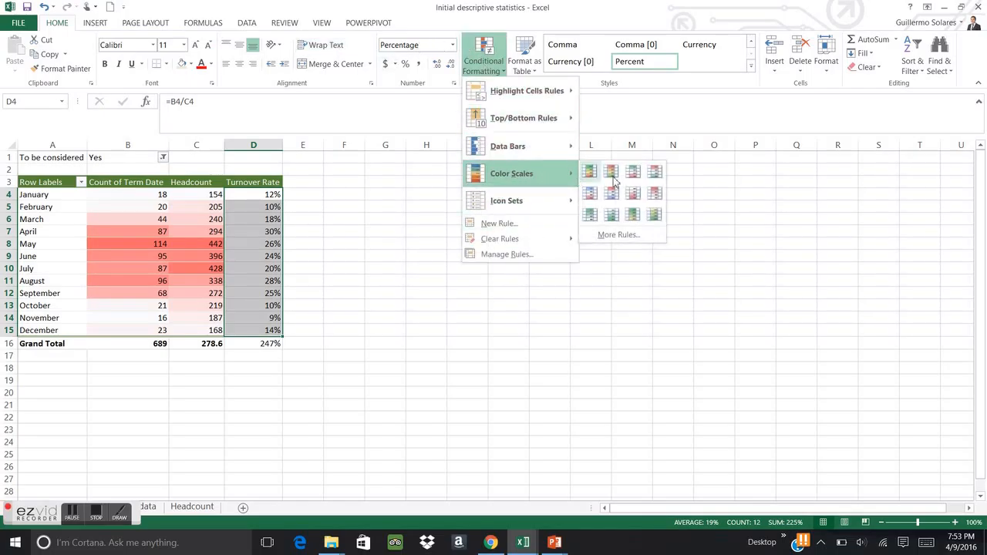
click(655, 195)
click(352, 256)
Examine the color-scaled monthly turnover rates, focusing on April
click(348, 312)
click(351, 324)
click(316, 243)
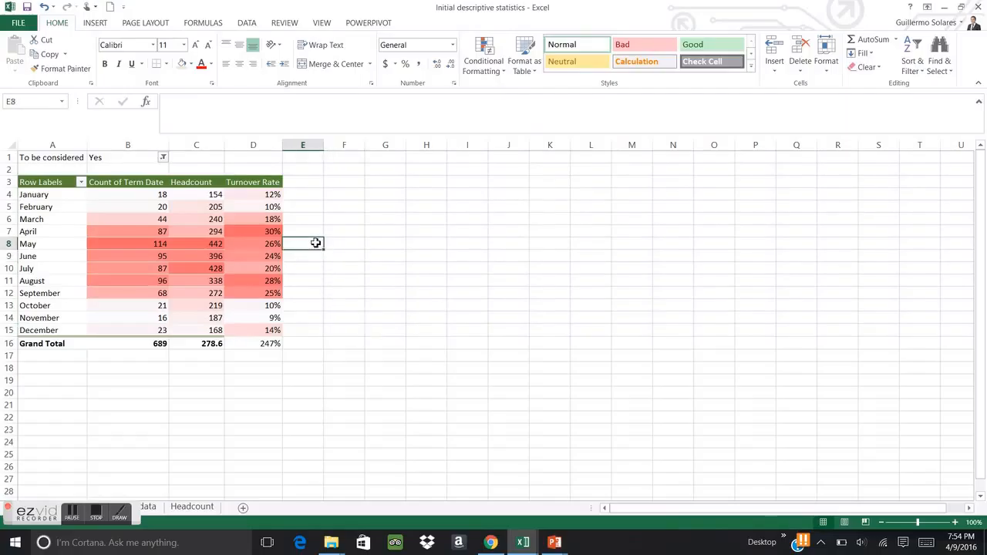
key(Up)
key(Left)
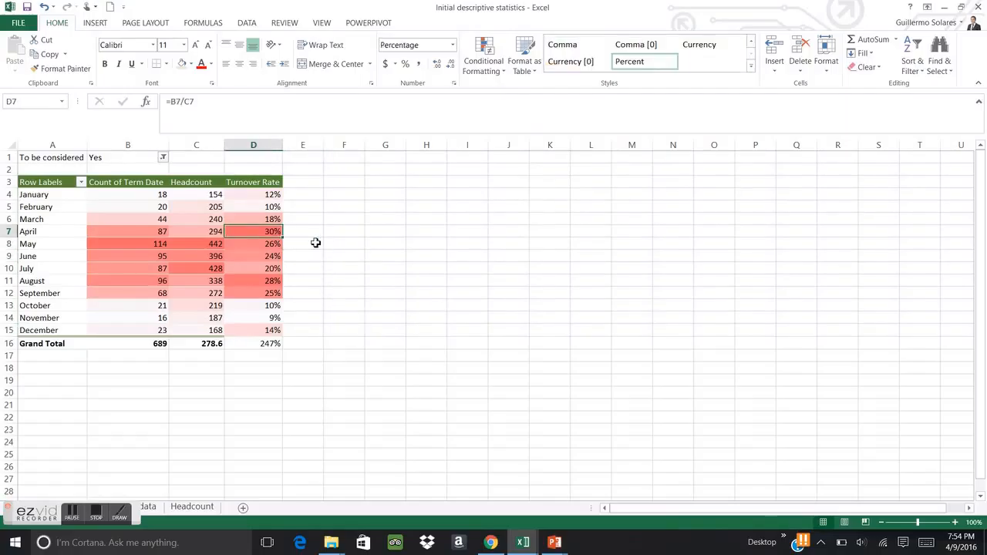
Examine the color-scaled turnover rates from April through August, comparing each with its term count and headcount
key(shift+Left)
key(shift+Left)
key(shift+Left)
key(Down)
key(Down)
key(Down)
key(Up)
key(Down)
key(Down)
key(Down)
key(Up)
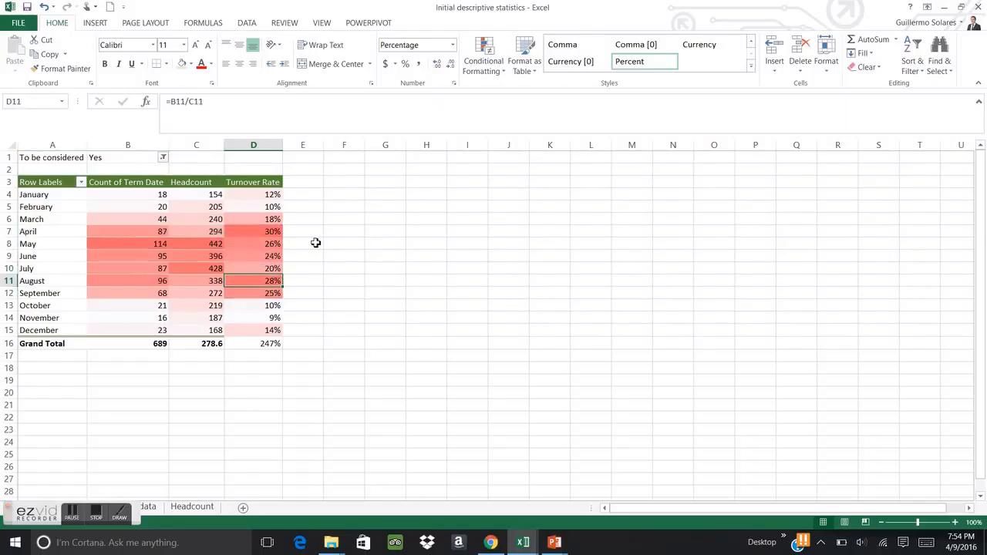
Review the August and September rows, the lower rates at year end, and the January figures
key(shift+Left)
key(shift+Left)
key(shift+Left)
key(shift+Down)
key(Down)
key(Down)
key(Down)
key(Down)
key(Down)
key(Up)
key(Up)
key(Up)
key(Up)
key(Right)
key(Up)
key(Up)
key(Up)
key(Up)
key(Up)
key(Up)
key(Up)
key(Up)
key(Up)
key(Down)
key(Left)
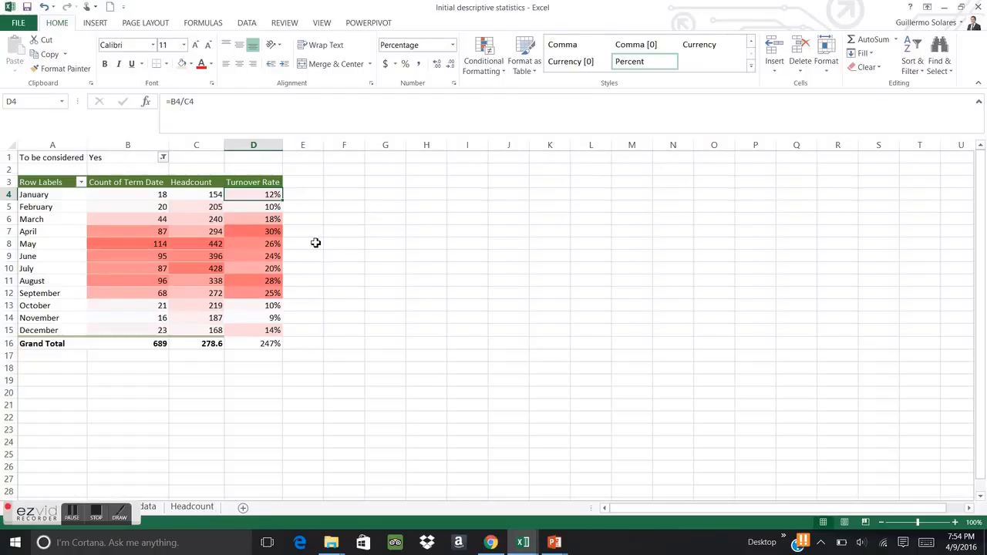
key(Left)
key(Left)
key(Left)
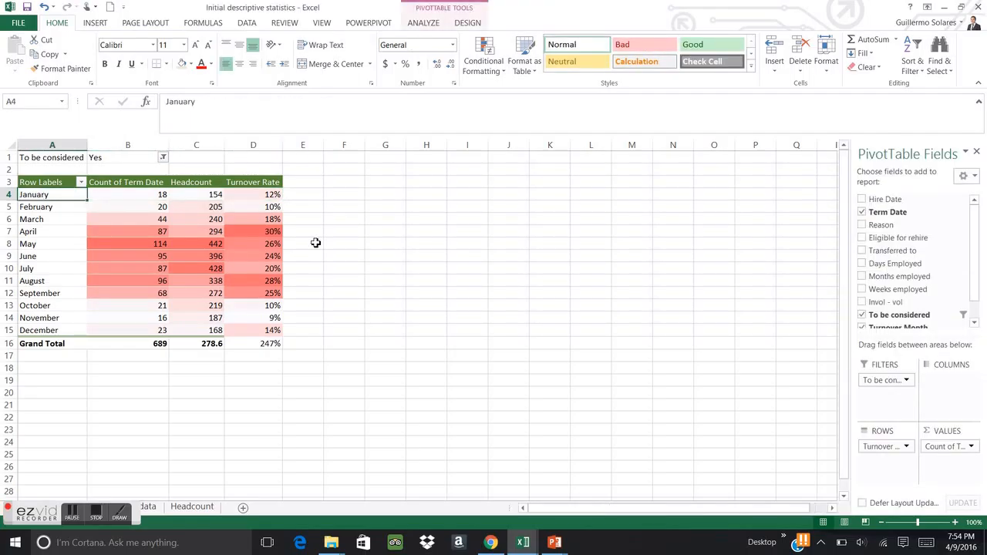
key(Right)
key(Right)
key(Left)
Try to plot the term counts, headcount and turnover rates in B3:D16 as a 2-D clustered column chart, discarding the chart
key(Up)
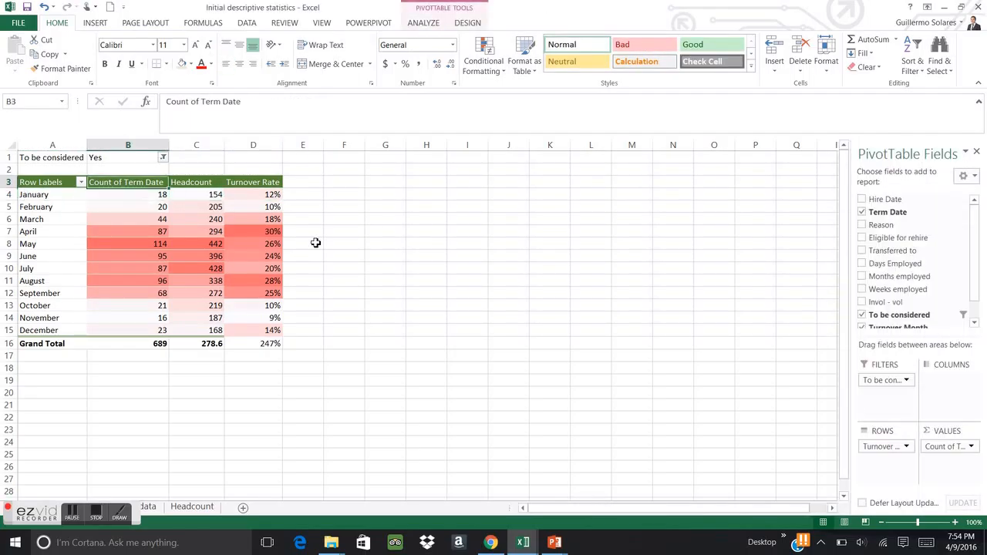
key(shift+Right)
key(shift+Right)
key(shift+Down)
key(shift+Down)
key(shift+Down)
key(shift+Down)
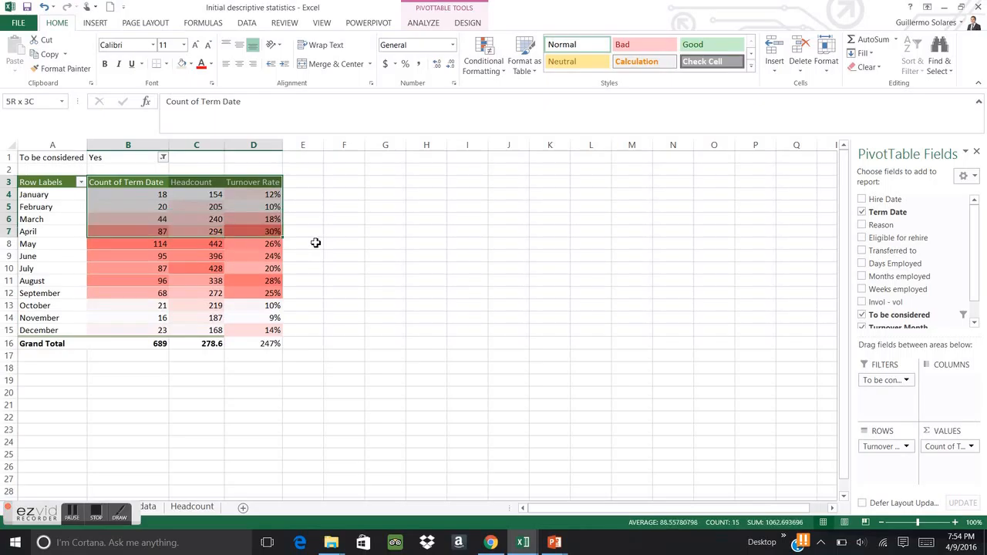
key(shift+Down)
key(shift+Down)
key(shift+Down)
key(shift+Down)
key(shift+Down)
key(shift+Down)
key(shift+Down)
key(shift+Down)
key(shift+Down)
key(shift+Down)
key(shift+Down)
key(shift+Down)
key(shift+Up)
key(shift+Up)
key(shift+Up)
key(shift+Up)
key(shift+Down)
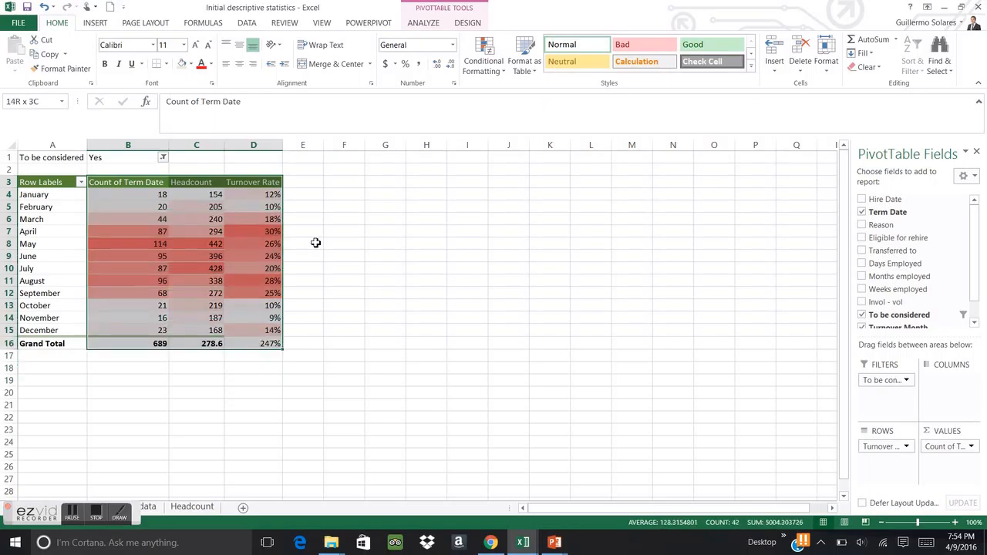
click(96, 23)
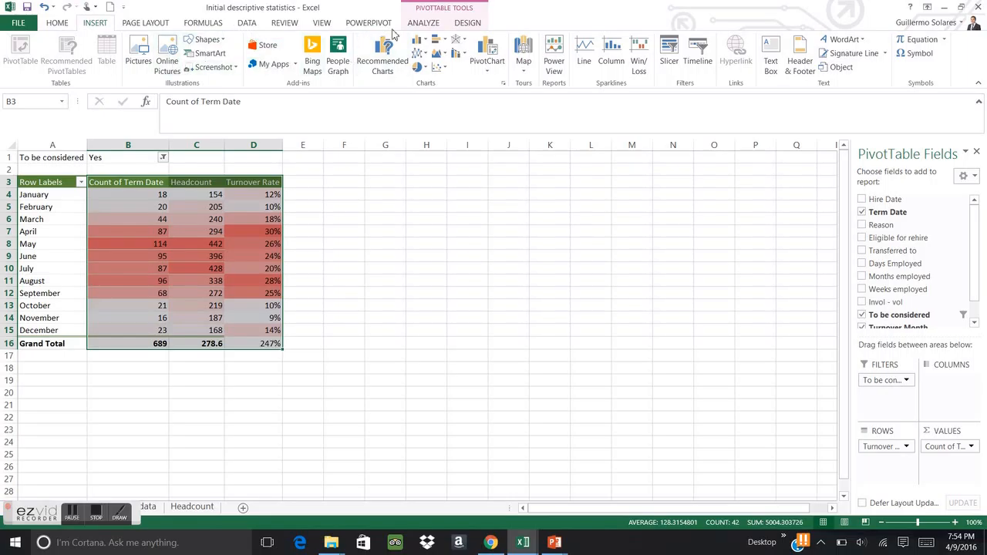
click(418, 40)
click(429, 77)
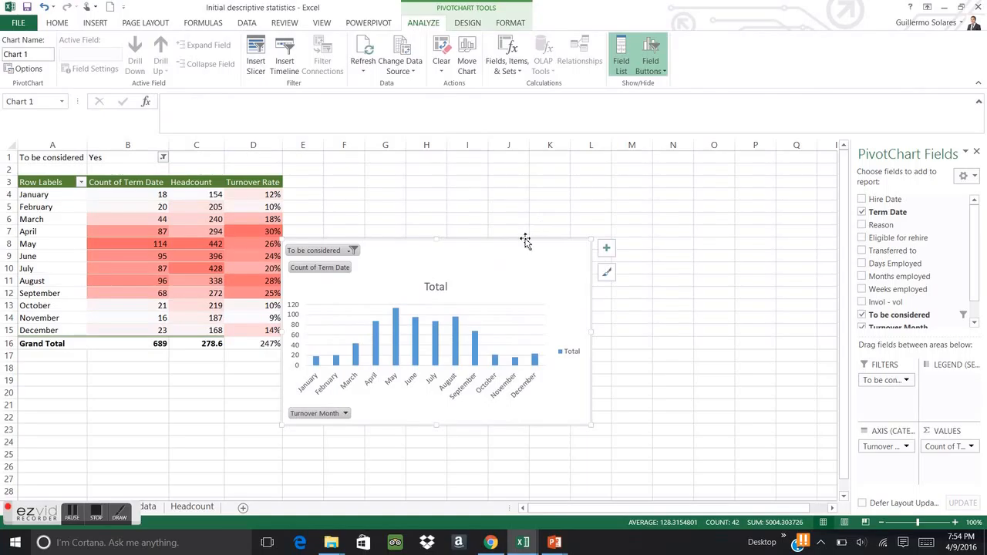
drag(524, 238, 610, 204)
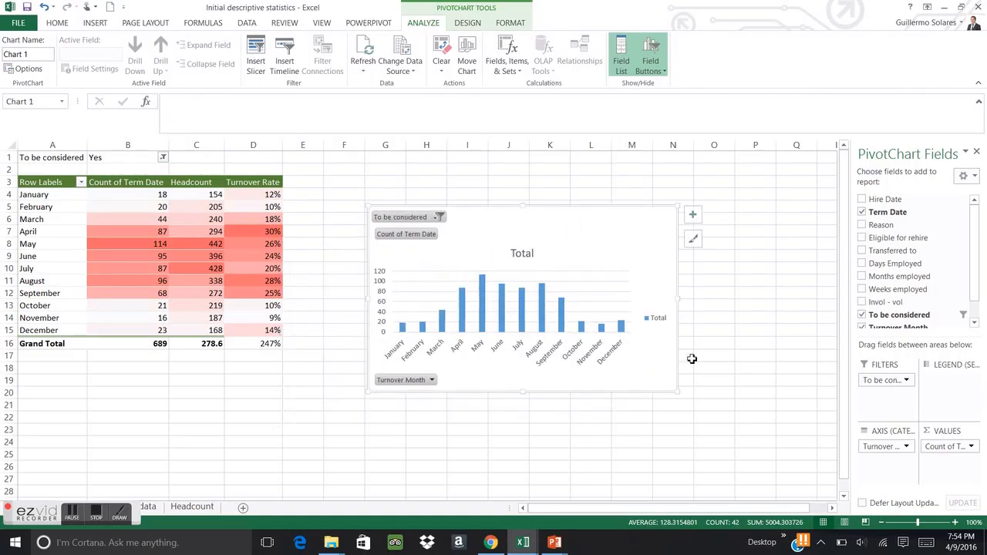
drag(677, 305, 718, 309)
key(Delete)
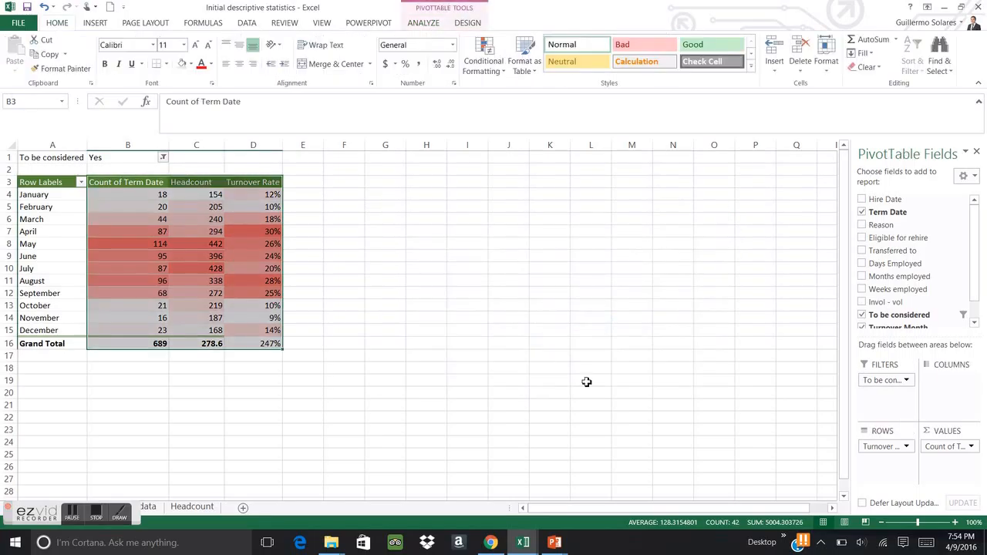
click(329, 242)
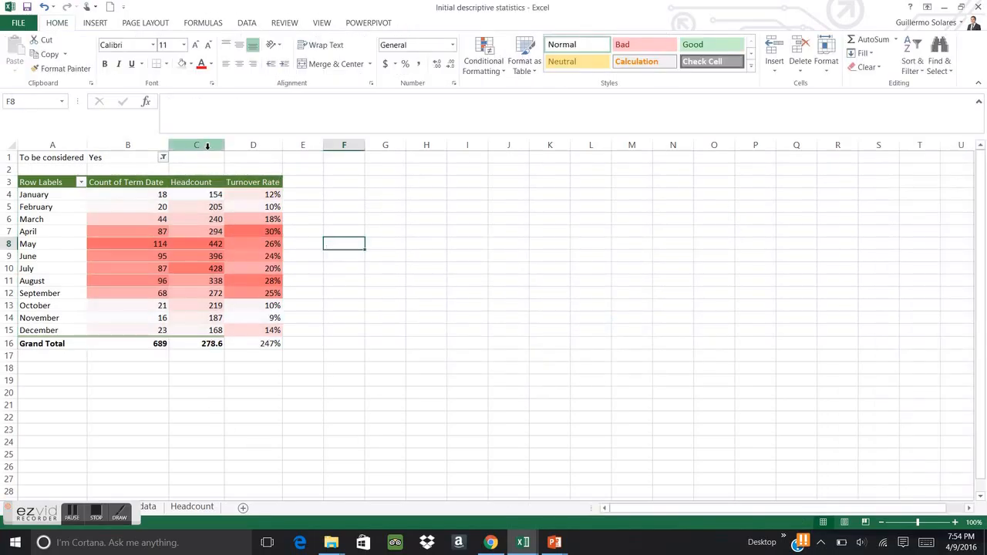
Insert two blank columns between Count of Term Date and Headcount
click(207, 146)
right_click(207, 145)
click(236, 232)
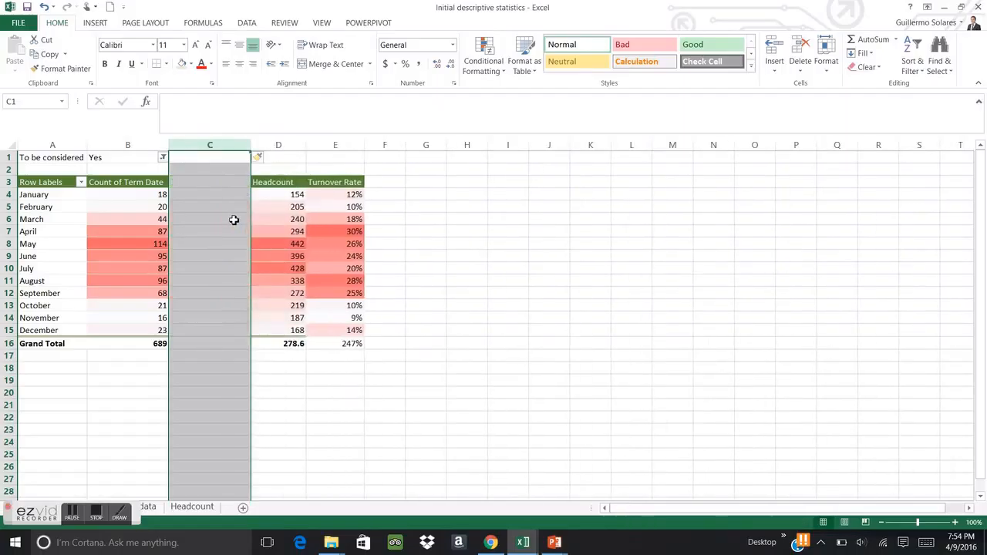
key(F4)
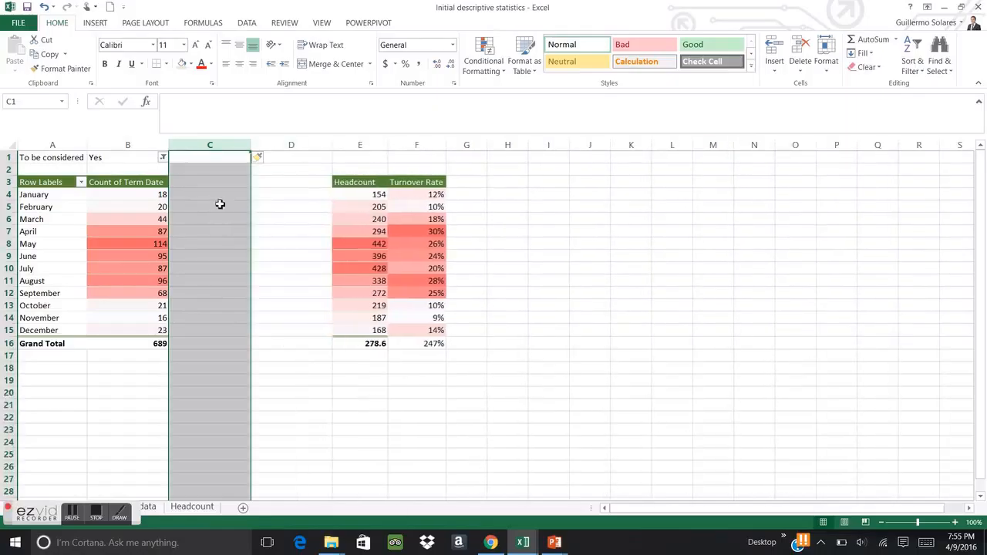
Enter the headers Month in C3 and Turnover in D3
click(219, 204)
key(Up)
key(Up)
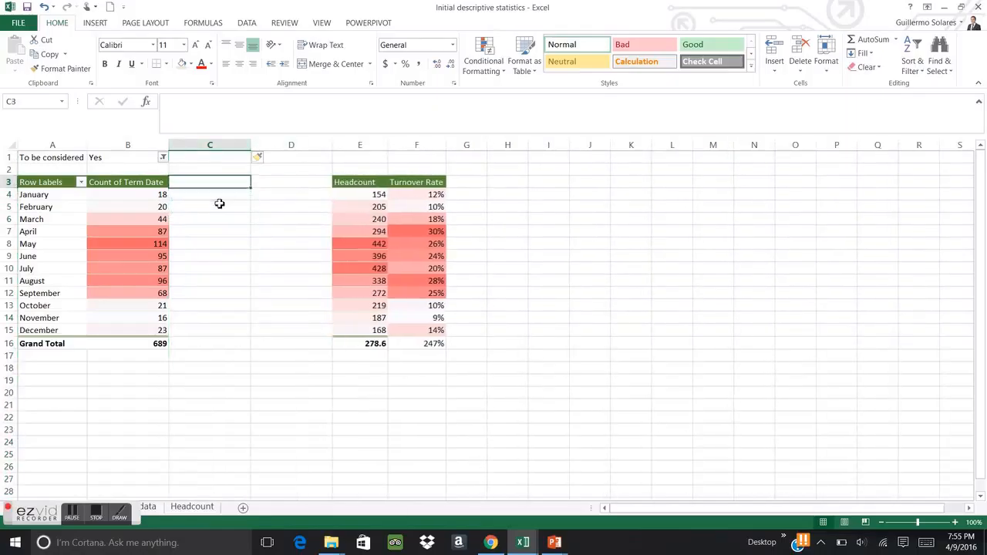
text(MOnth)
key(BackSpace)
key(BackSpace)
key(BackSpace)
key(BackSpace)
key(Tab)
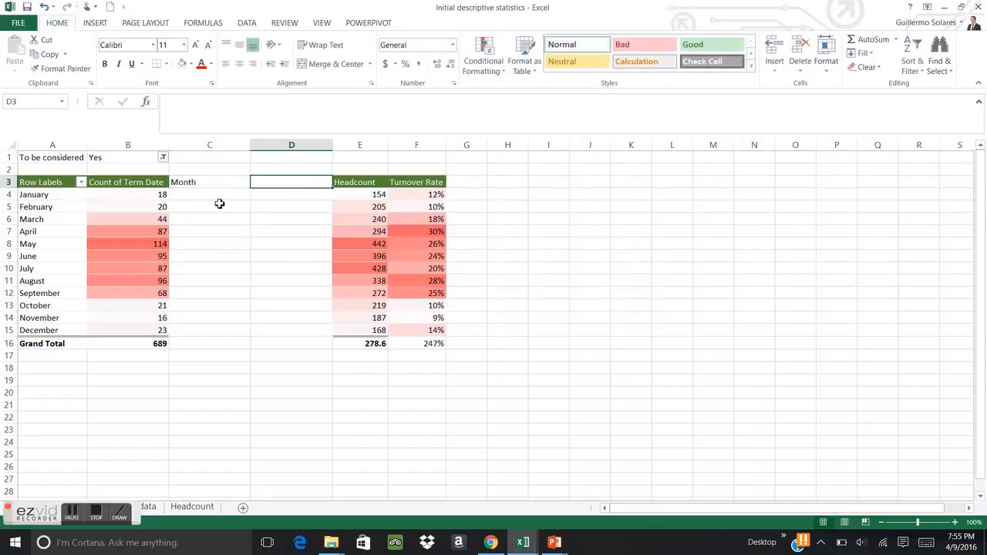
text(Turnover)
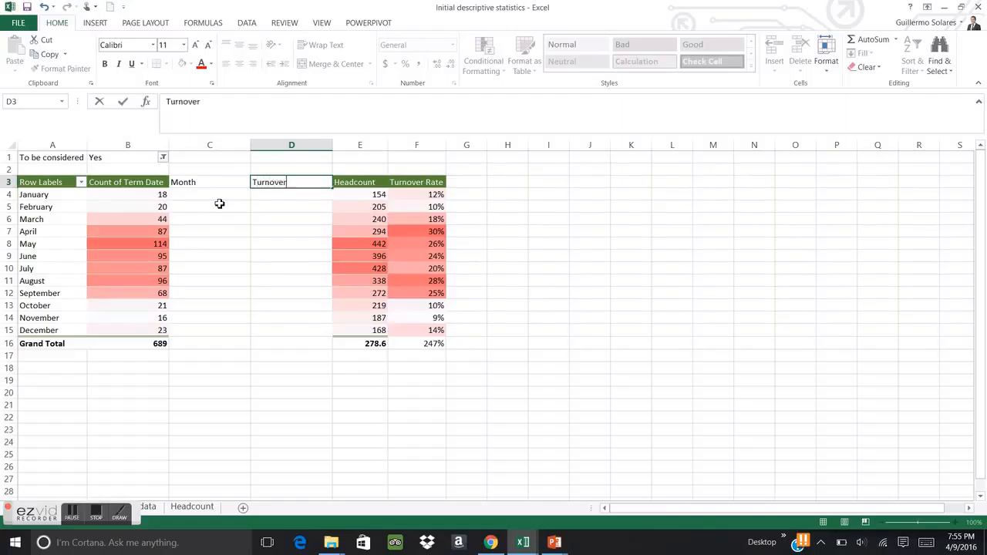
key(Return)
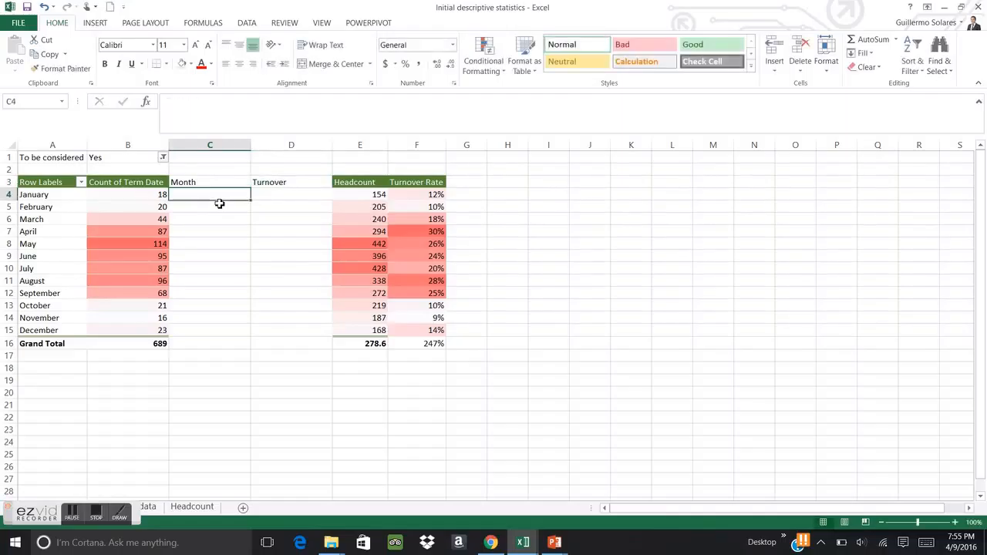
Link C4 to the January label with =A4 and D4 to its term count with =B4
text(=)
key(Left)
key(Left)
key(Return)
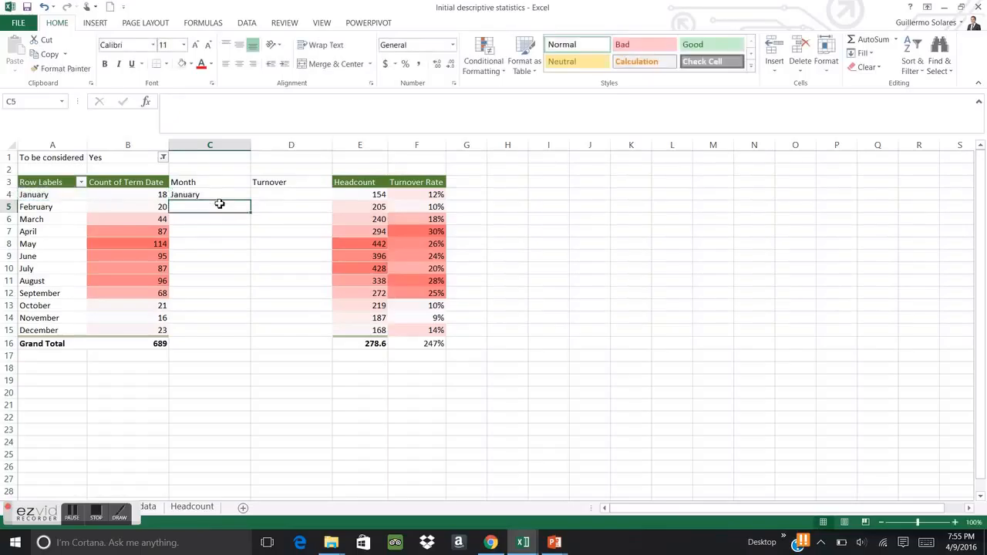
key(Up)
key(Right)
text(=)
key(Left)
key(Left)
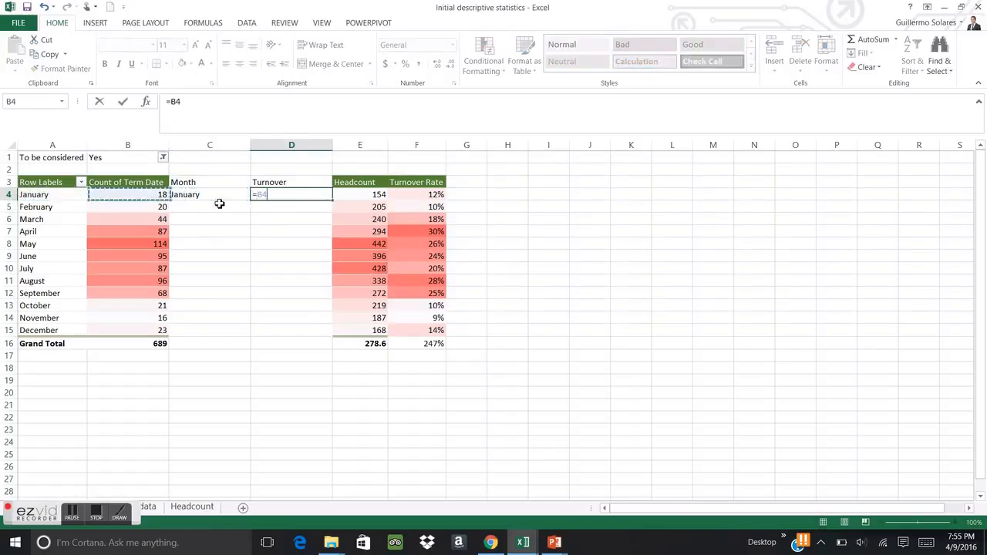
key(ctrl+Return)
Copy the linked formulas in C4:D4 down through the Grand Total row
key(shift+Left)
key(ctrl+c)
click(220, 203)
key(shift+Down)
key(shift+Down)
key(shift+Down)
key(shift+Down)
key(shift+Down)
key(shift+Down)
key(shift+Down)
key(shift+Down)
key(shift+Down)
key(shift+Down)
key(shift+Down)
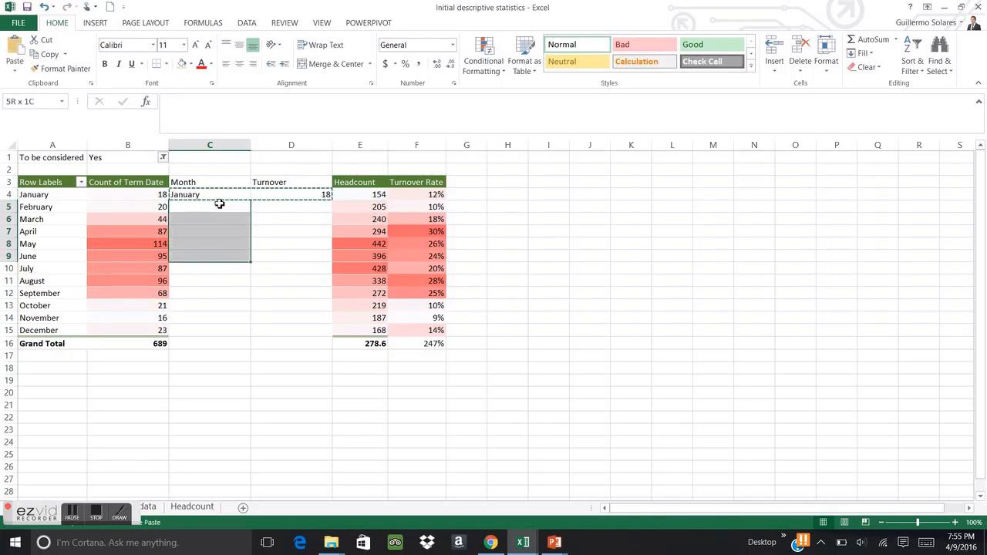
key(shift+Right)
key(ctrl+v)
Copy the formatting of the pivot table in A3:B16 onto the Month and Turnover columns in C3:D16
key(Left)
key(Down)
key(Down)
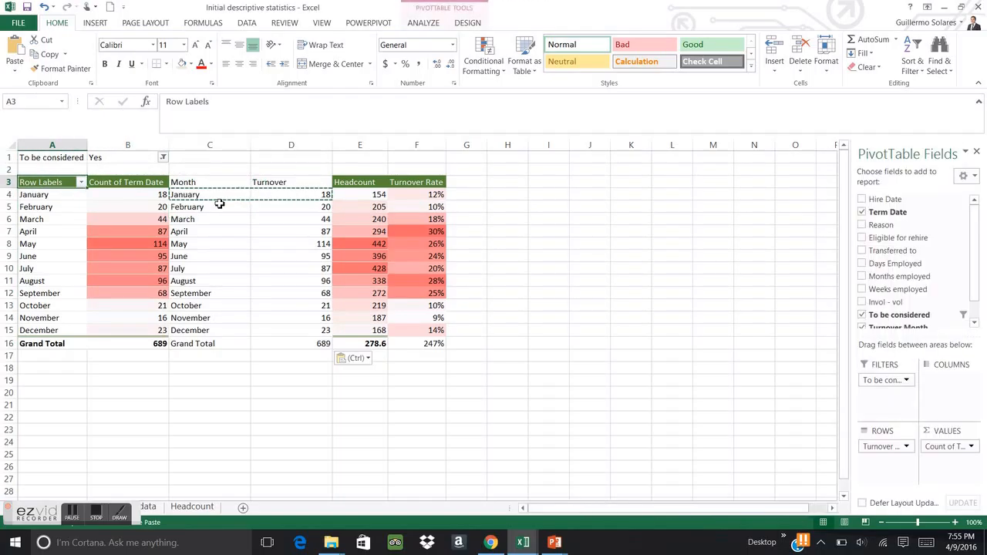
key(shift+Right)
key(shift+Right)
key(shift+Left)
key(ctrl+shift+Down)
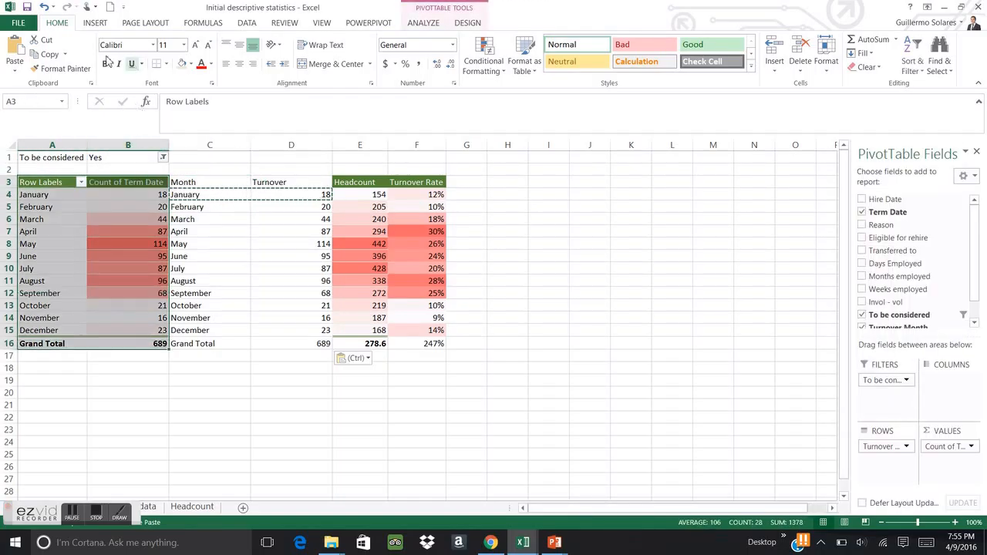
click(69, 68)
mouse_move(199, 182)
mouse_down()
mouse_move(309, 264)
mouse_move(319, 344)
mouse_up()
click(424, 356)
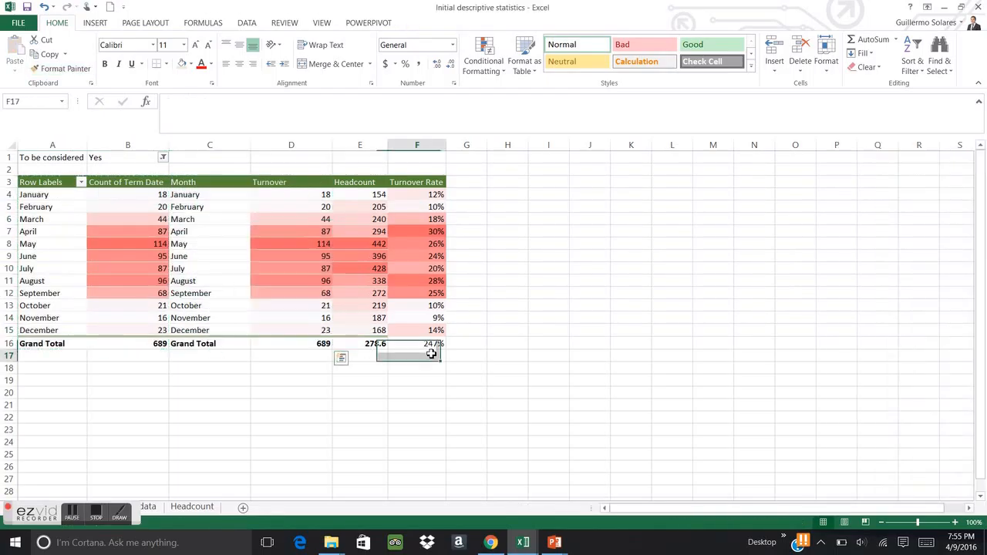
Try to group the pivot table columns A:B
drag(147, 145, 60, 139)
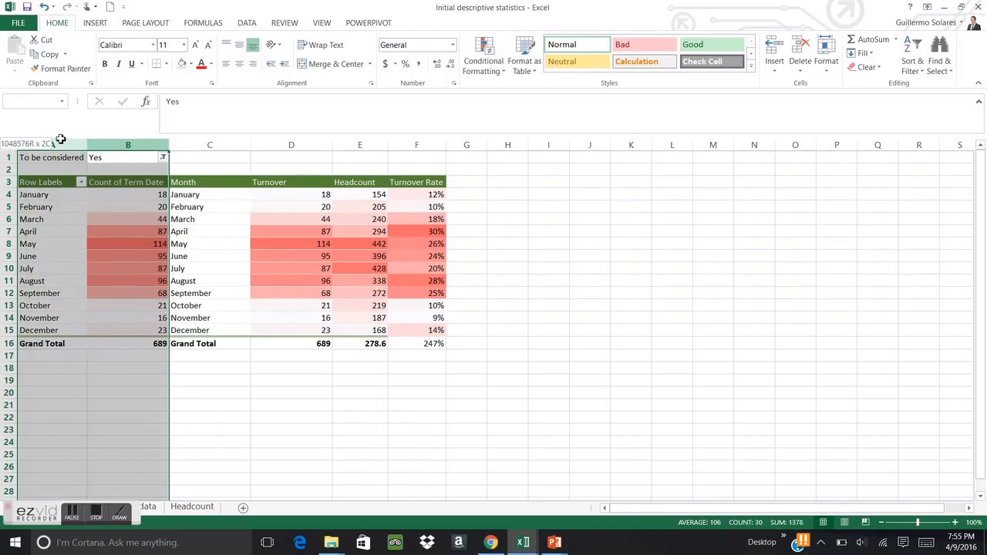
click(248, 24)
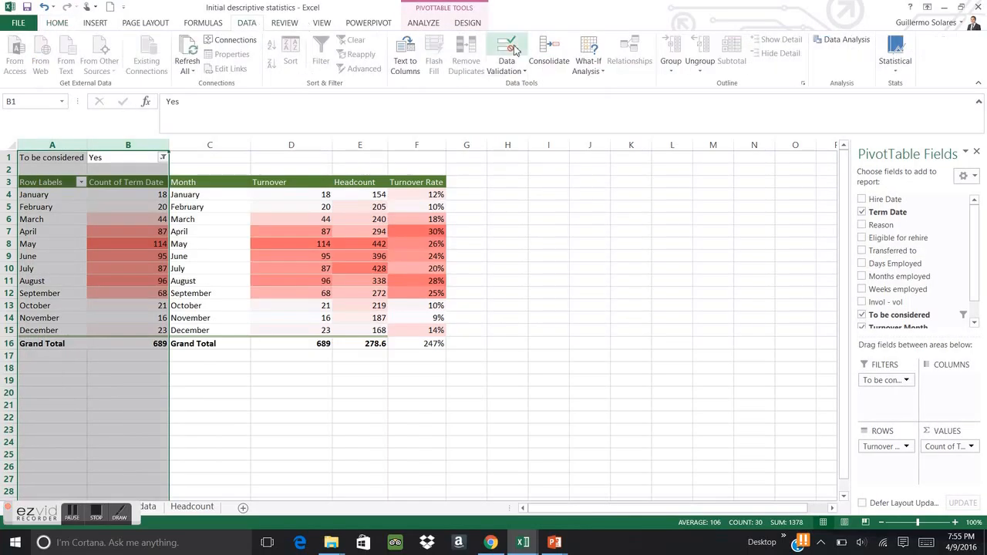
click(671, 68)
click(581, 239)
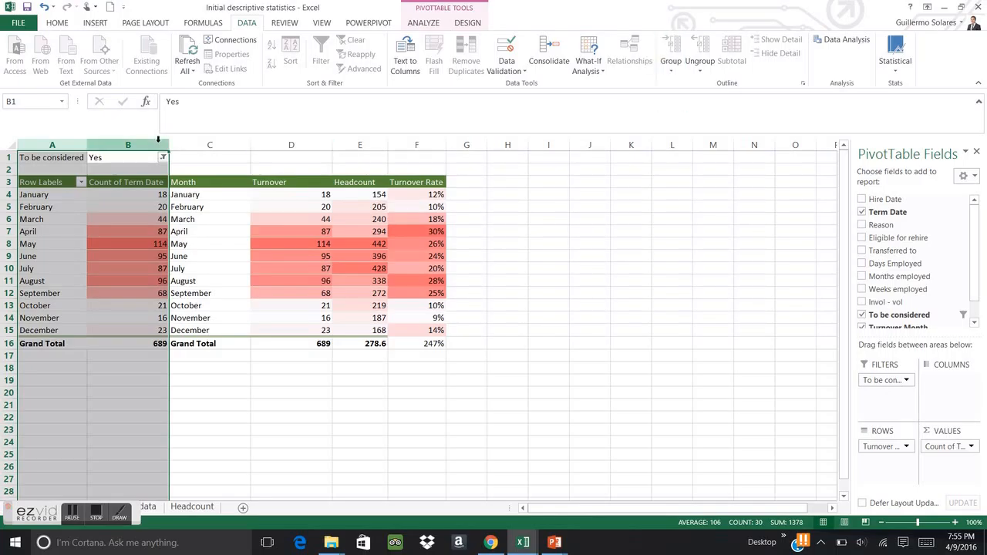
Insert a blank column before the pivot table's first column
click(50, 144)
right_click(50, 144)
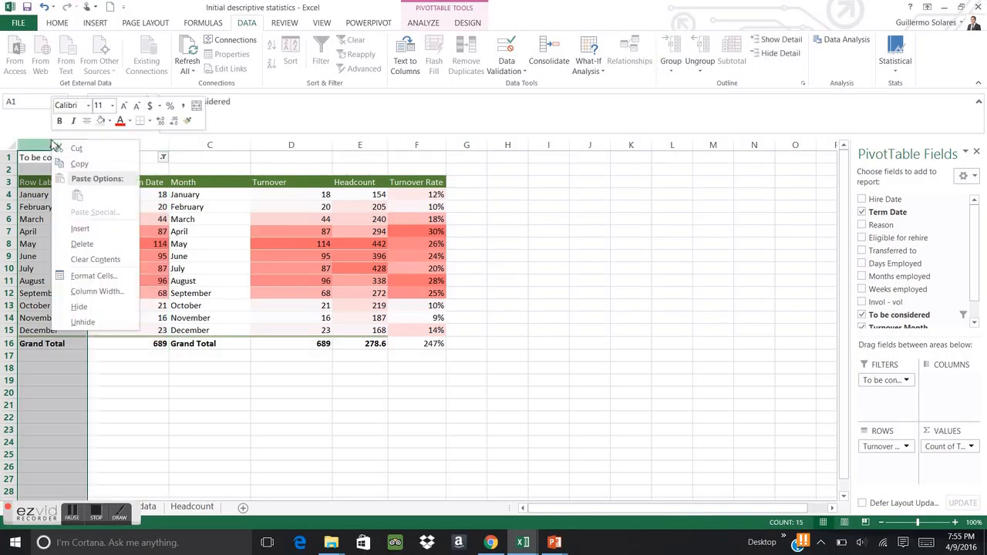
click(80, 229)
Group columns A:C, which hold the pivot table, and collapse the group
drag(91, 145, 156, 140)
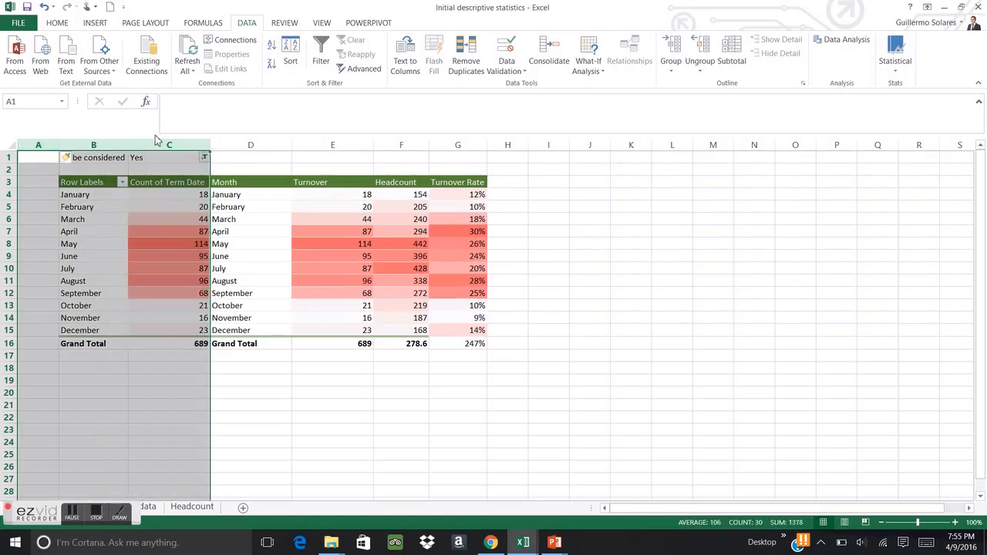
click(671, 45)
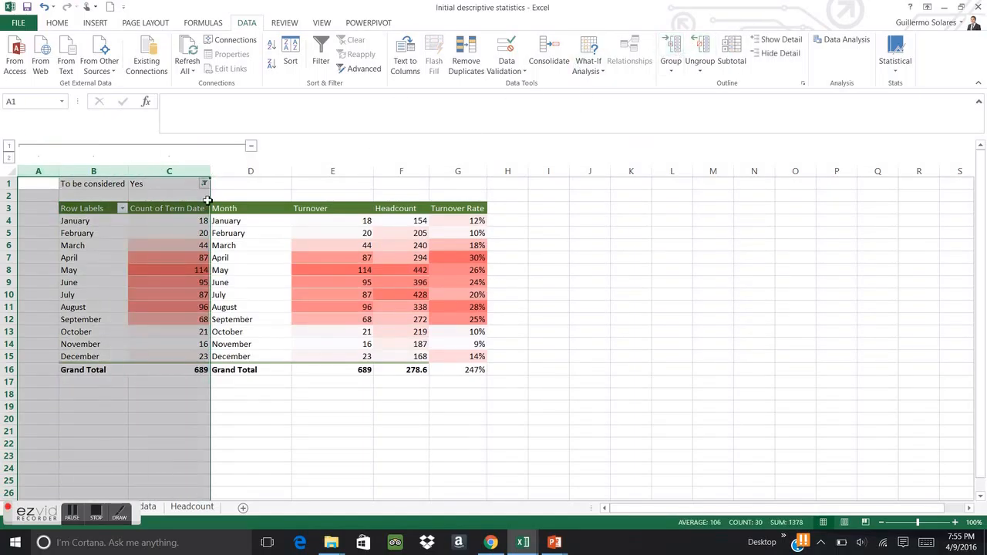
click(253, 147)
click(402, 258)
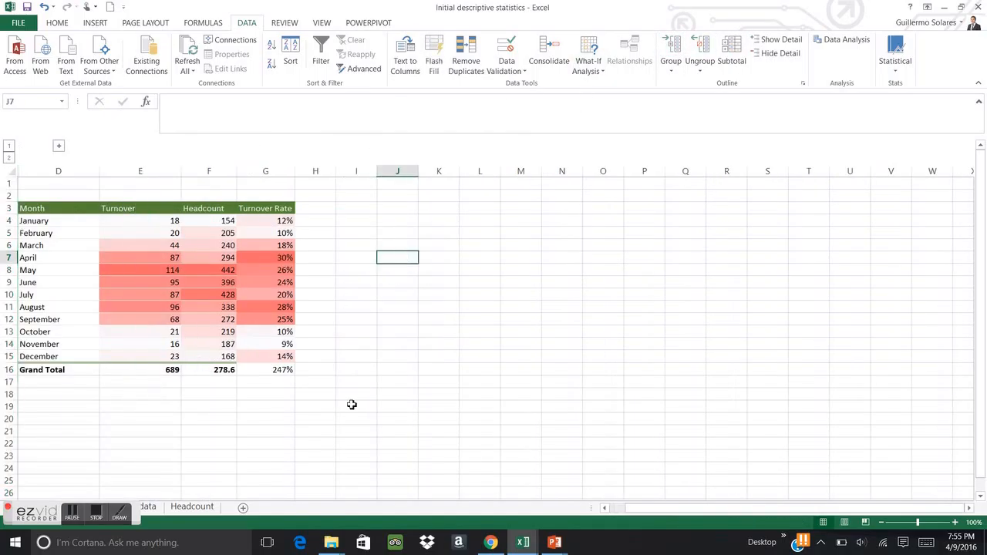
click(356, 271)
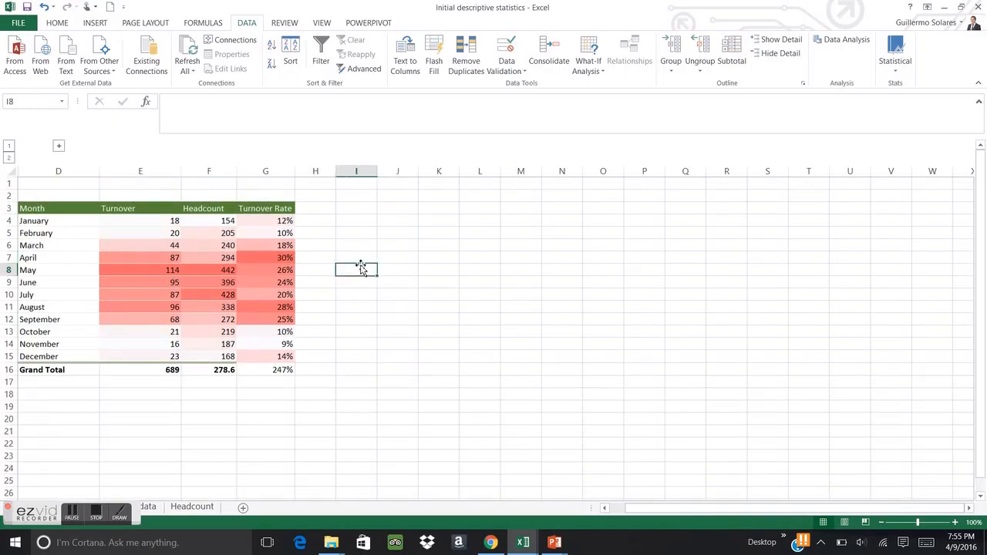
Insert a 2-D clustered column chart from the Month, Turnover, Headcount and Turnover Rate data in D3:G16
click(56, 220)
key(Up)
key(ctrl+shift+Right)
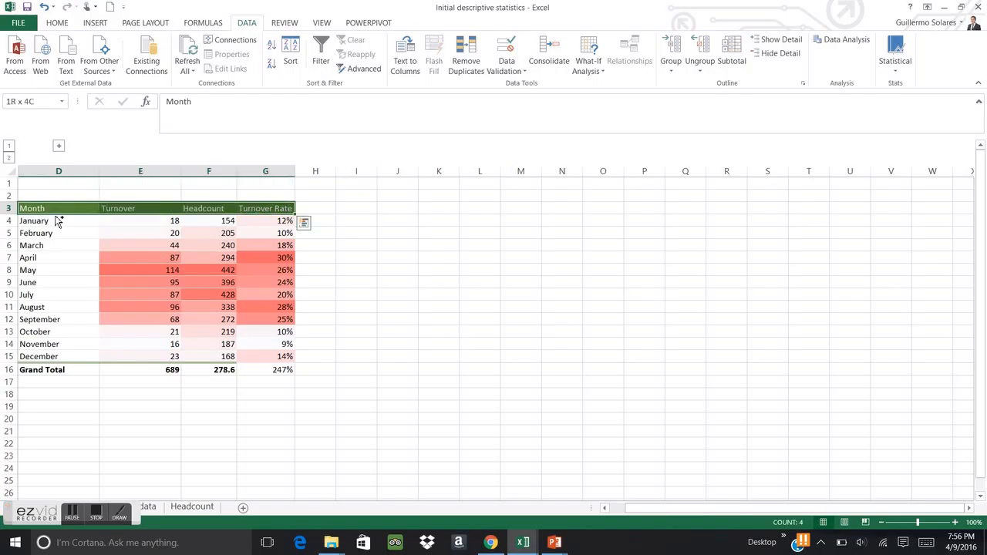
key(ctrl+shift+Down)
click(91, 23)
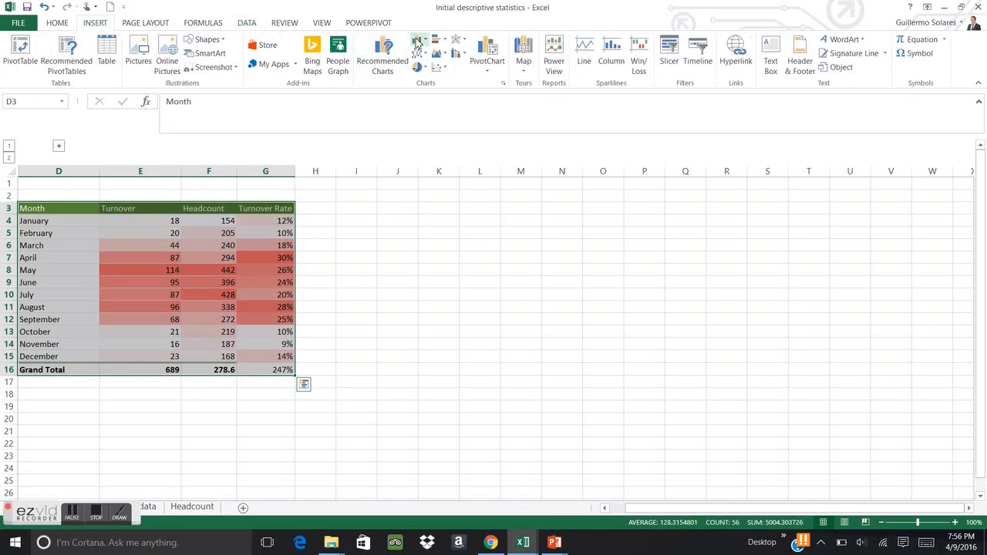
click(422, 45)
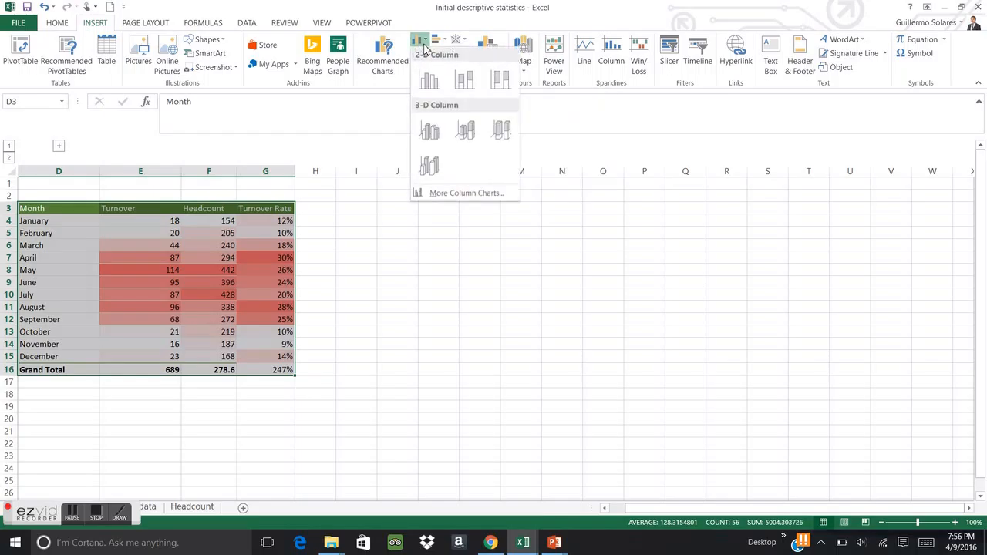
click(429, 92)
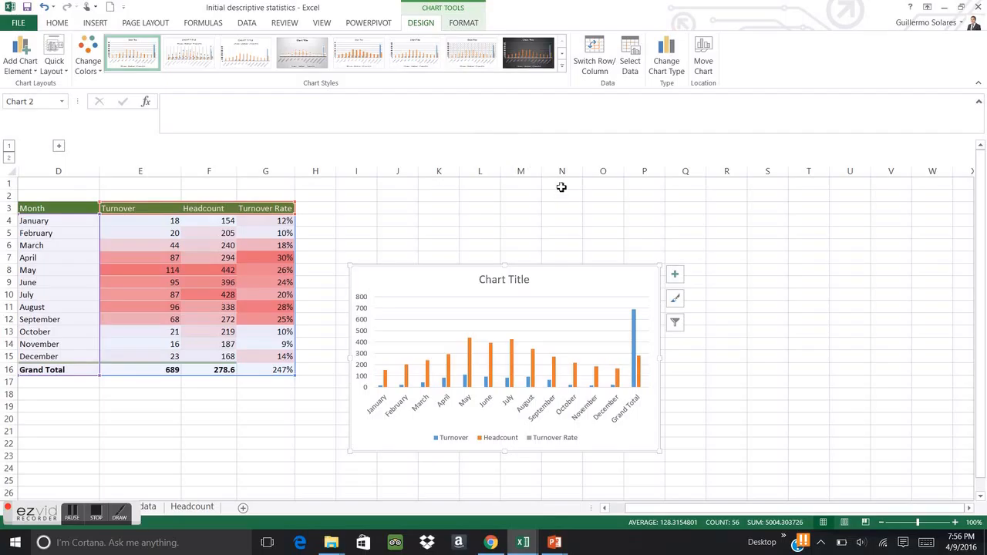
Widen the clustered column chart so its right edge reaches about column R
click(27, 71)
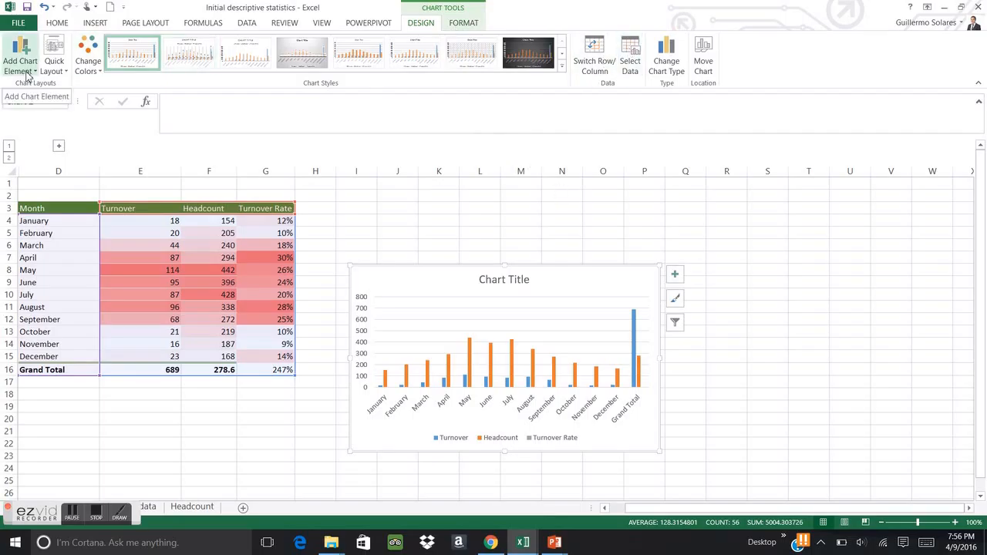
click(52, 71)
click(54, 65)
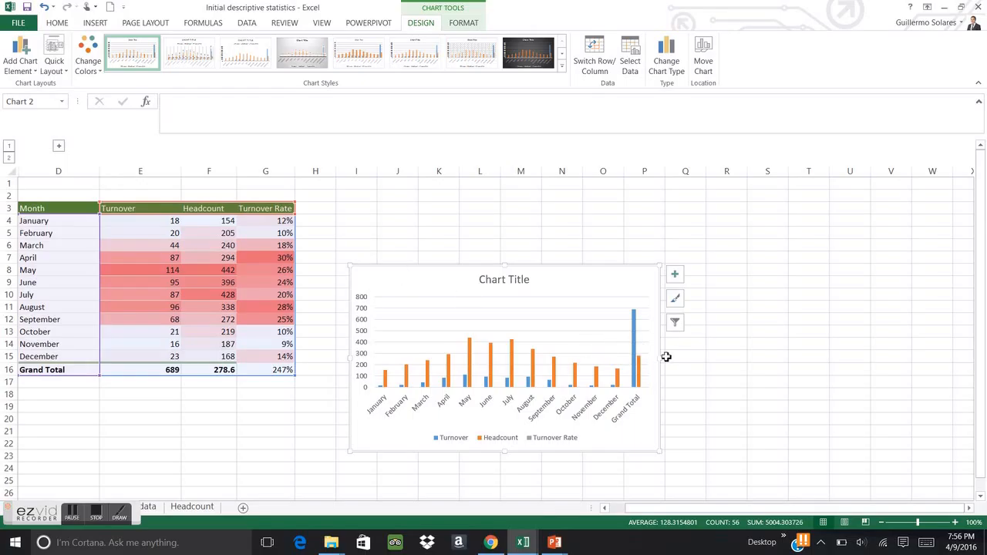
drag(660, 360, 764, 357)
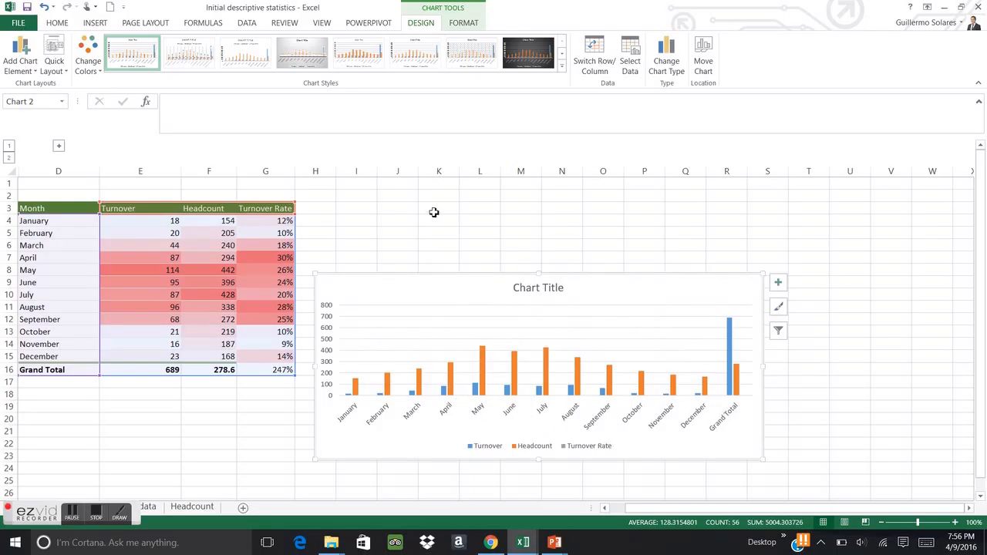
Change the chart to a Combo type, with Turnover Rate as a Line on the secondary axis and the other series as Clustered Column
click(248, 23)
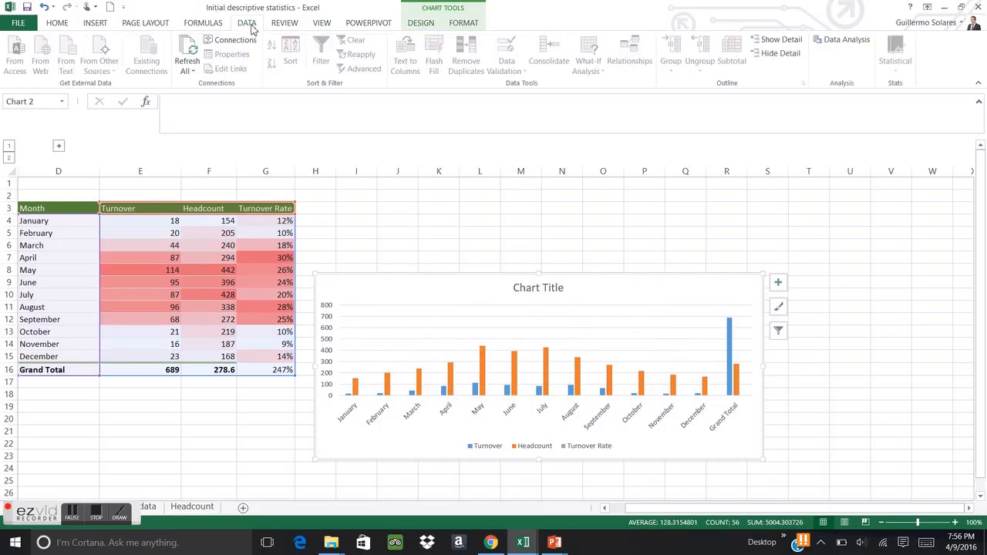
click(430, 23)
click(168, 66)
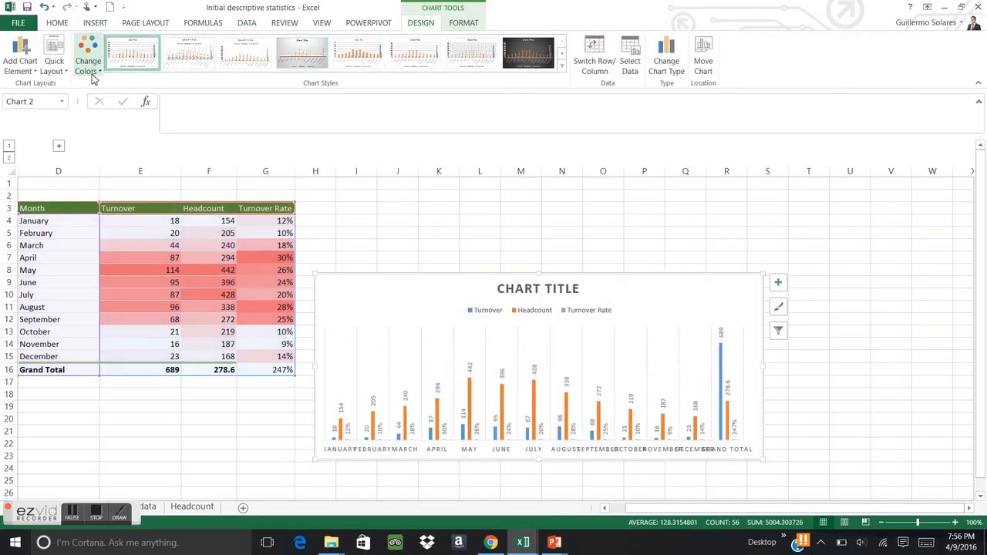
click(673, 77)
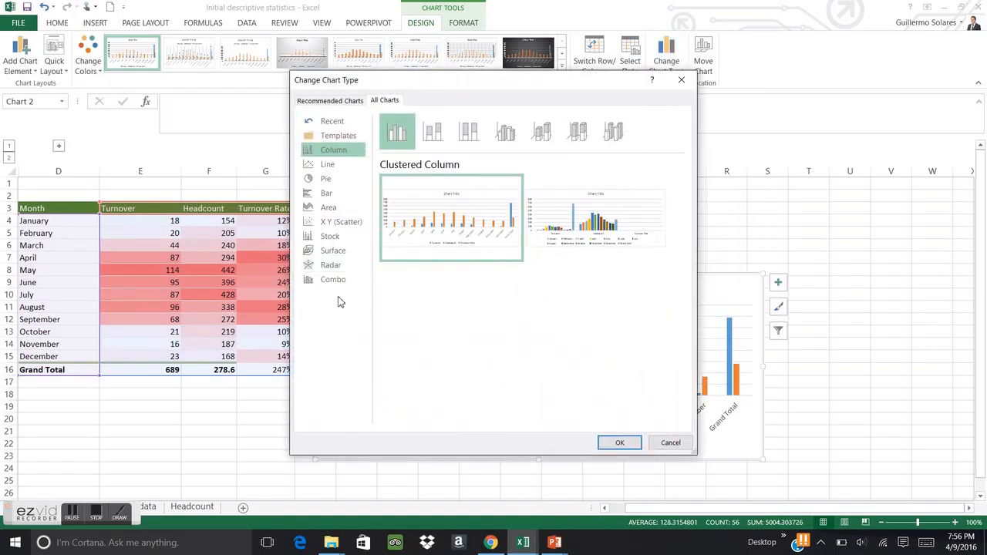
click(340, 282)
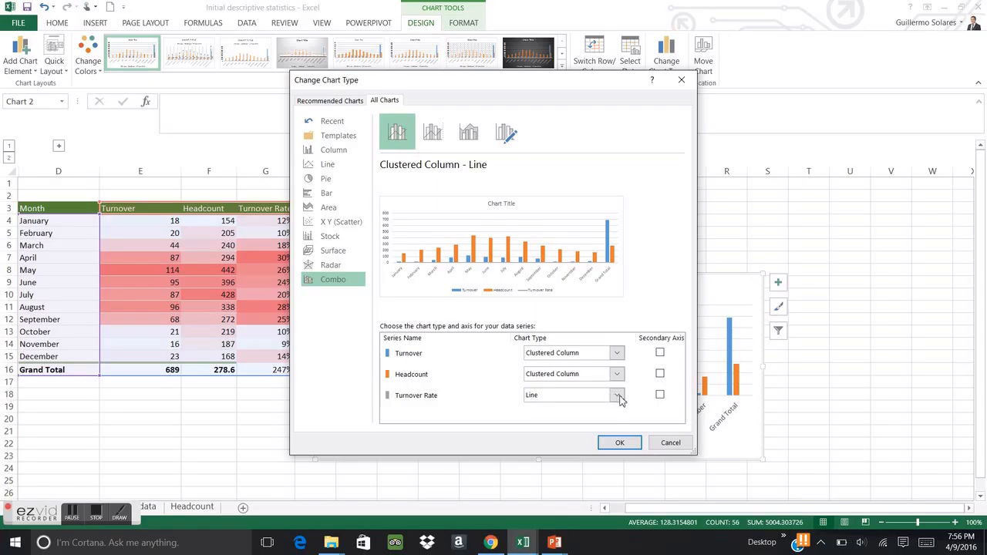
click(660, 395)
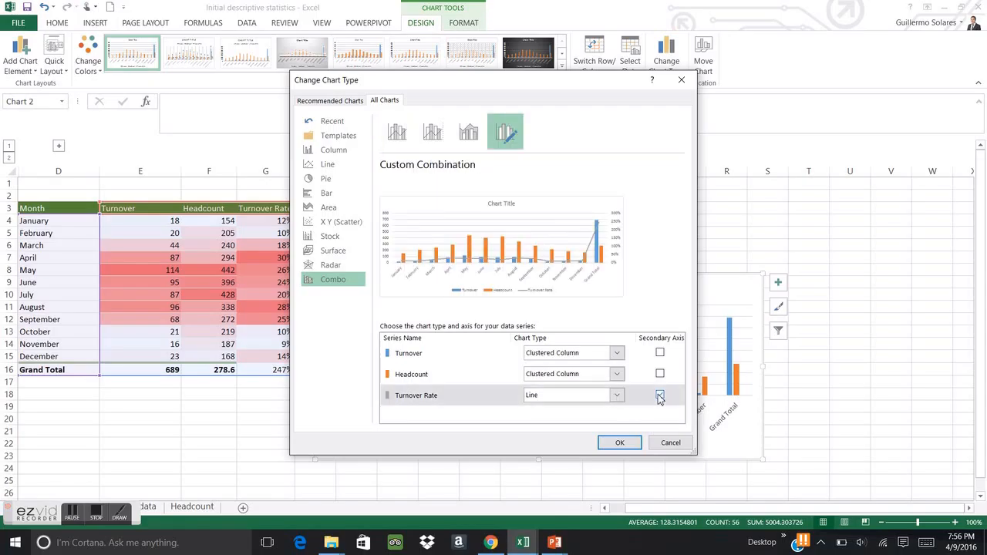
click(610, 446)
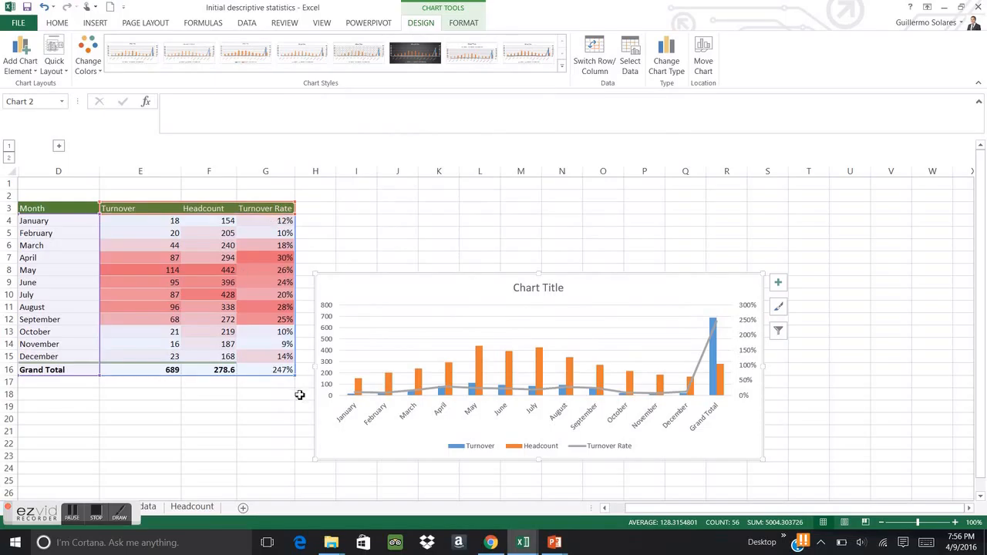
Shrink the chart's source data to end at the December row, leaving out the Grand Total row
drag(294, 376, 294, 362)
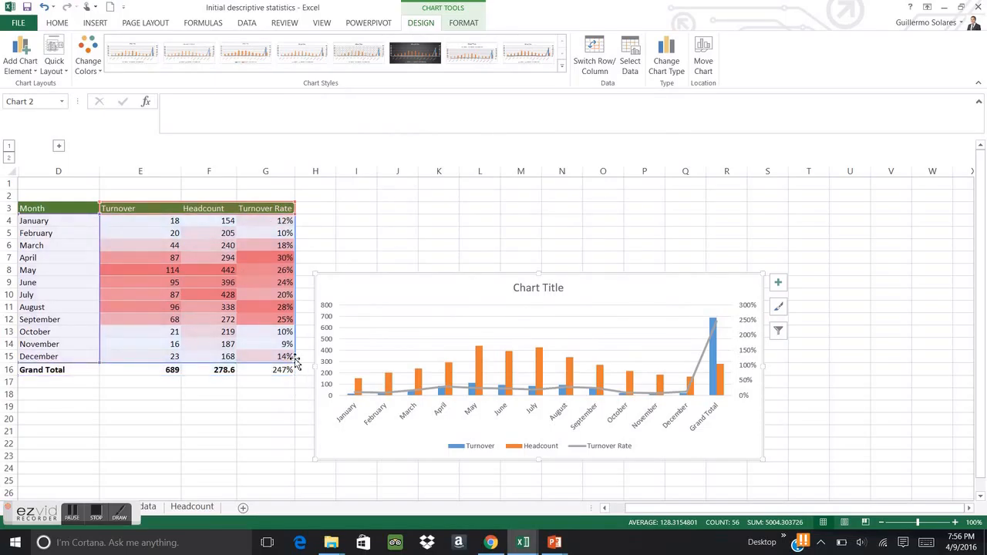
click(607, 256)
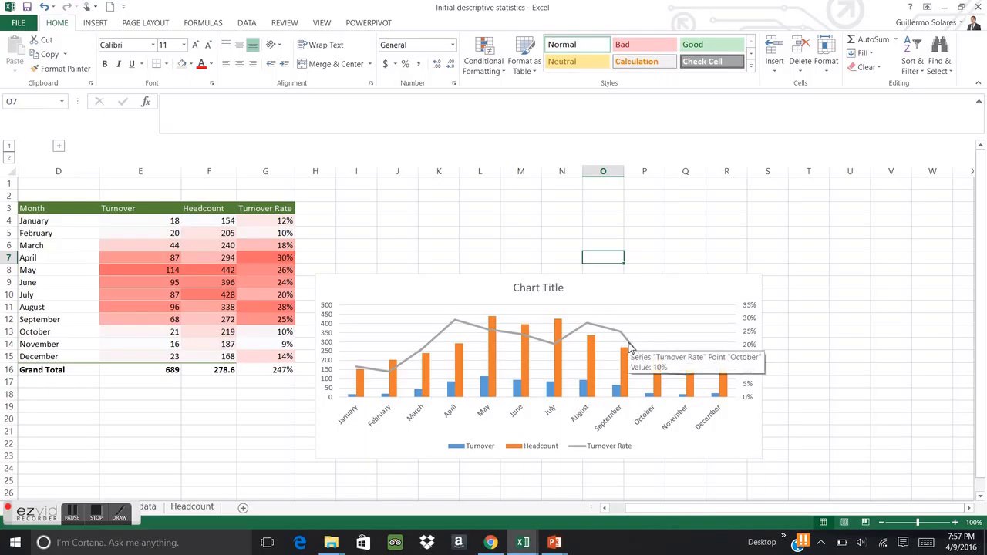
Title the chart "Turnover 2015" and move it up beside the monthly table, with its top at row 3
click(559, 288)
double_click(559, 288)
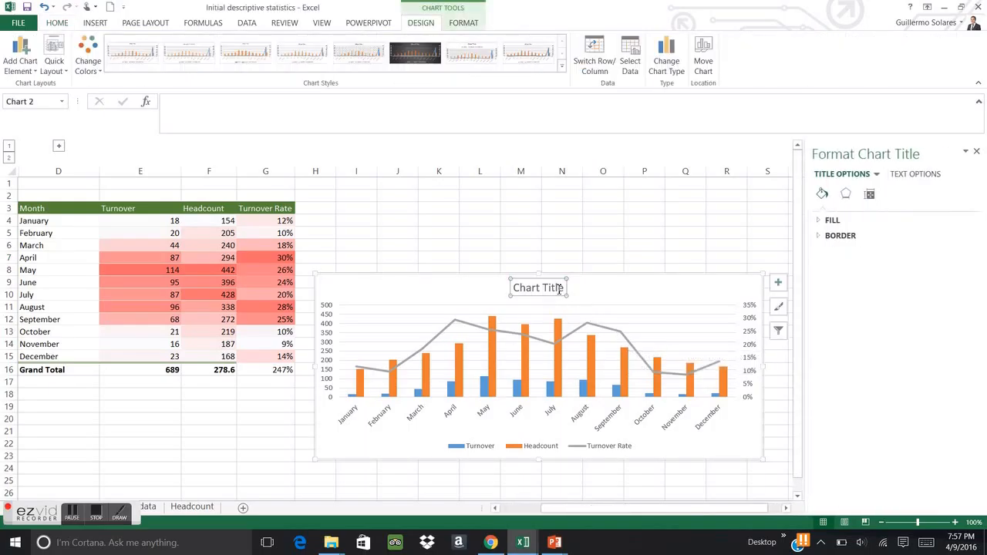
drag(562, 288, 513, 288)
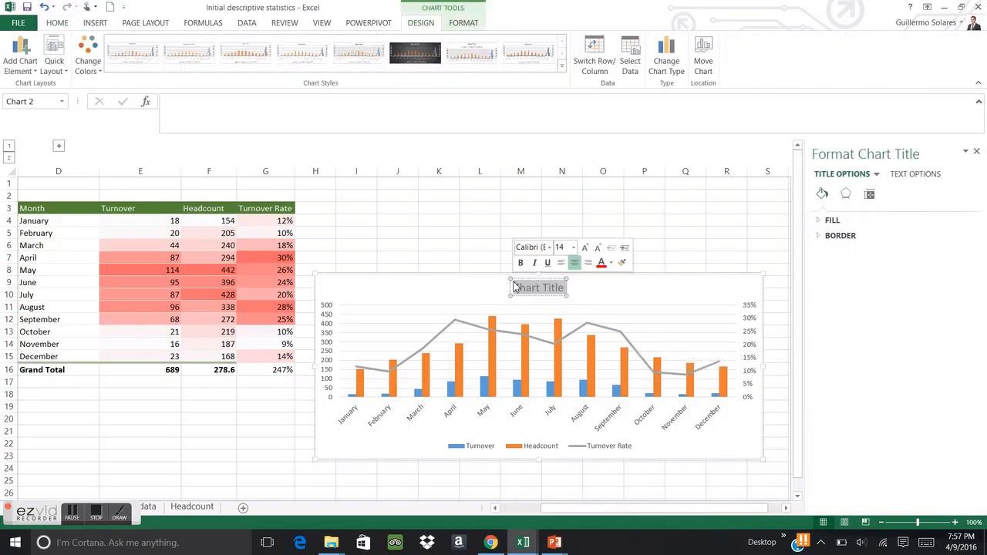
text(Turnover)
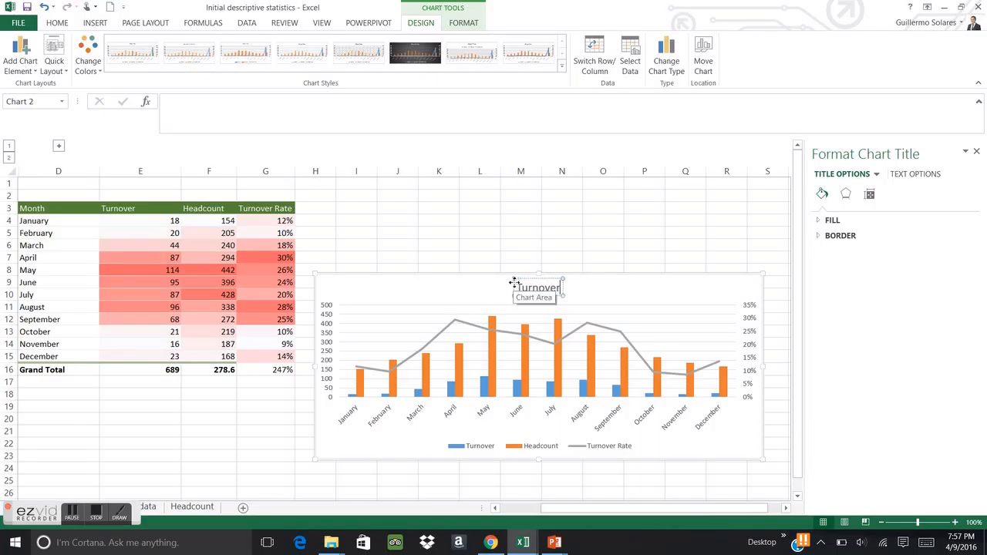
text( 2015)
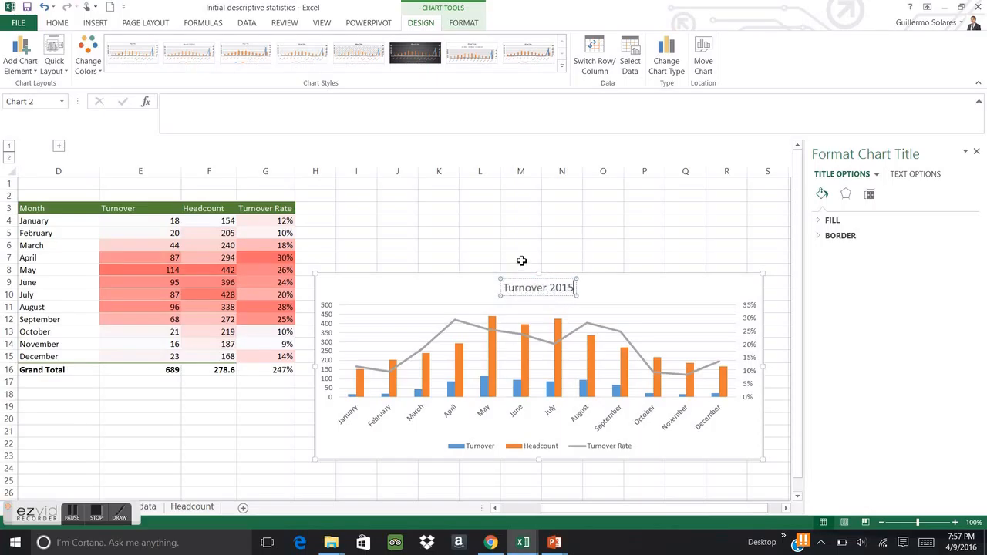
click(521, 258)
drag(520, 279, 498, 226)
click(386, 432)
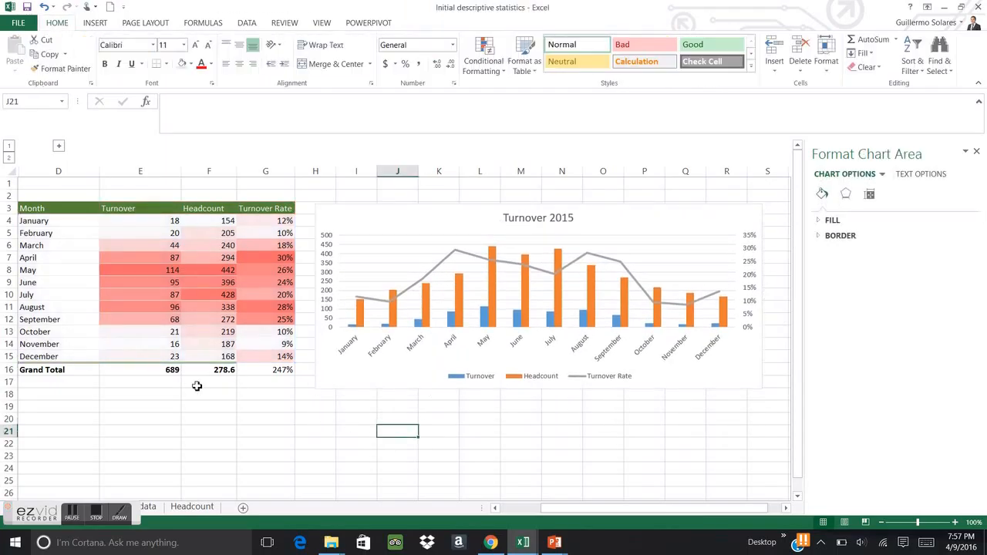
Expand the collapsed group of pivot table columns and paste a copy of the pivot table in B1:C16 at cell B21
click(58, 147)
click(149, 423)
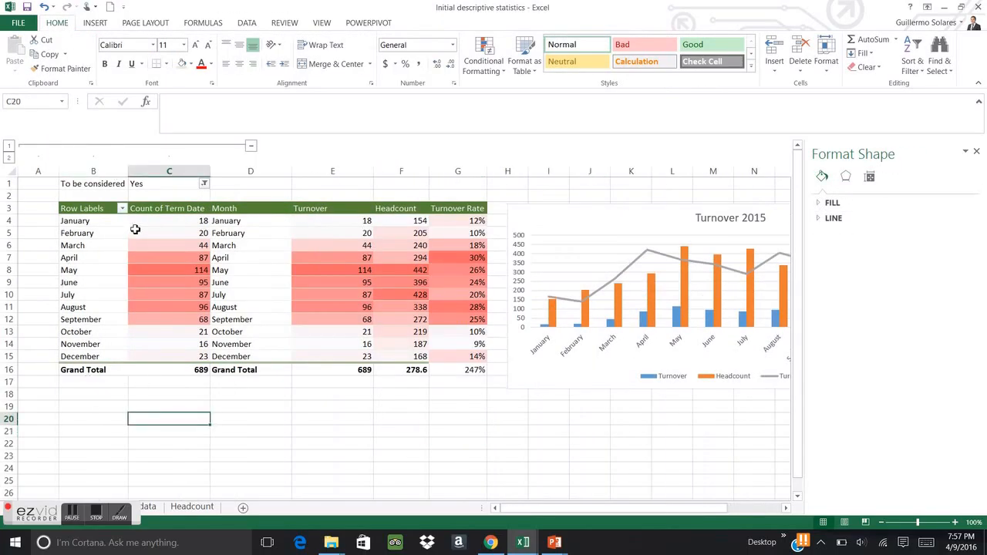
key(Up)
key(Up)
key(Up)
key(Up)
key(Up)
key(Up)
key(Up)
key(Up)
key(Up)
key(Up)
key(Up)
key(Up)
key(Up)
key(Up)
key(Up)
key(Up)
key(Up)
key(Up)
key(Up)
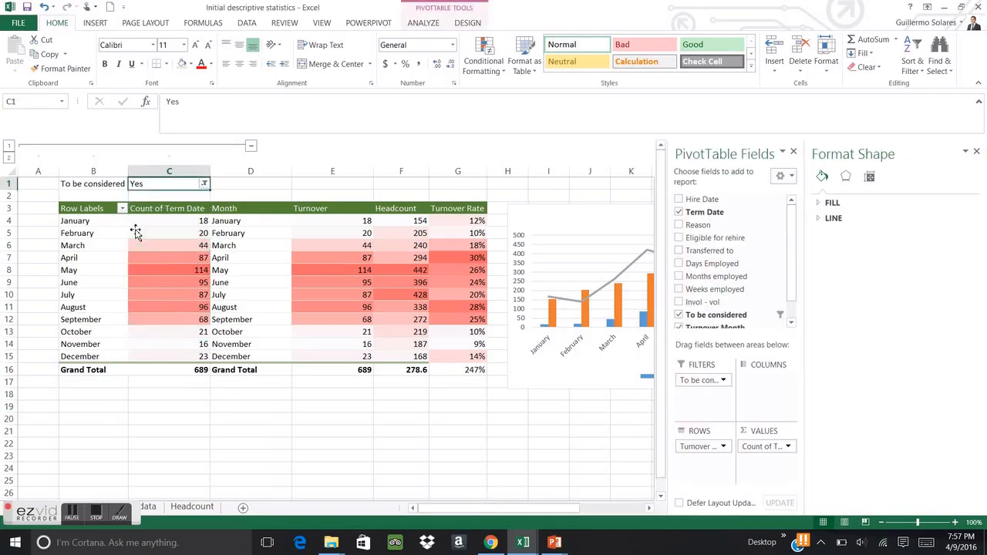
key(ctrl+shift+Down)
key(ctrl+shift+Down)
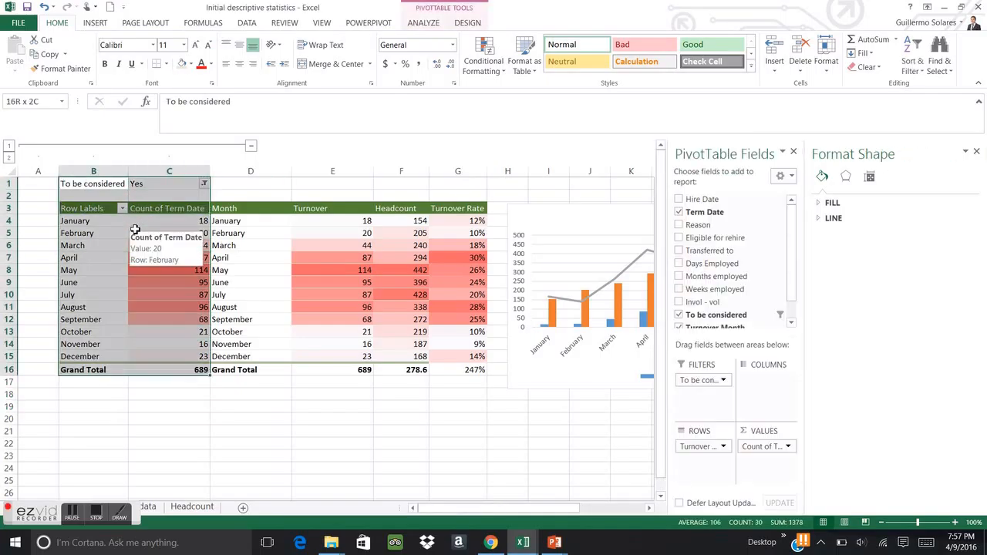
key(ctrl+c)
key(Down)
key(Down)
key(Down)
key(Down)
key(Down)
key(Down)
key(Down)
key(Down)
key(Down)
key(Down)
key(Down)
key(Down)
key(Down)
key(Down)
key(Down)
key(Down)
key(Down)
key(Down)
key(Down)
key(Down)
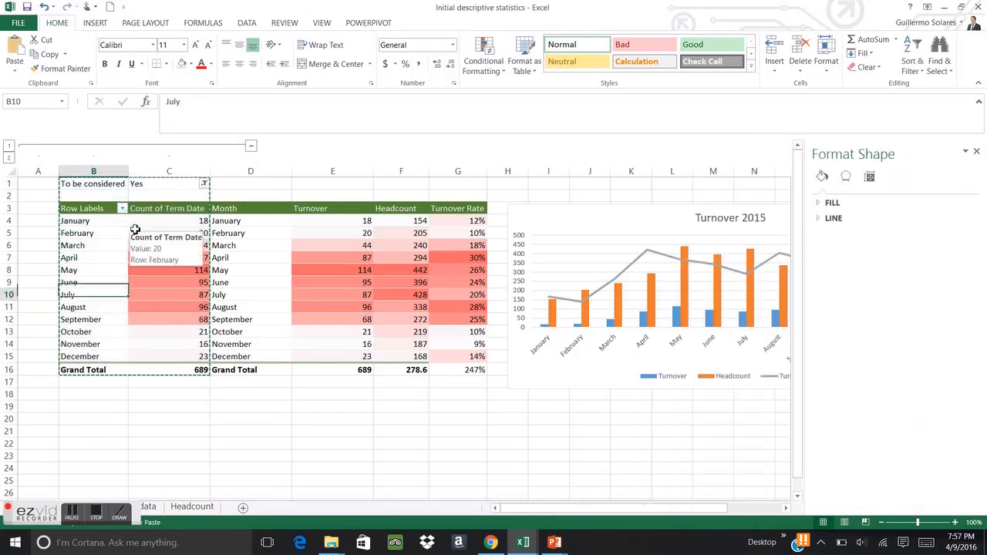
key(ctrl+v)
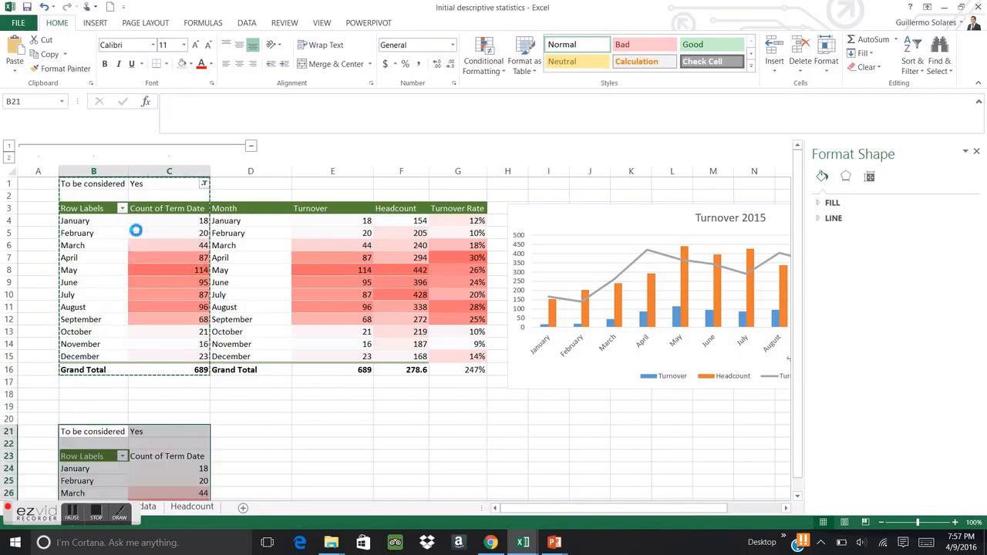
Replace Turnover Month with Reason as the row field of the copied pivot table
key(Down)
key(Down)
key(Down)
key(Down)
key(Down)
key(Down)
key(Down)
key(Down)
key(Down)
key(Down)
key(Down)
key(Down)
key(Down)
key(Down)
key(Down)
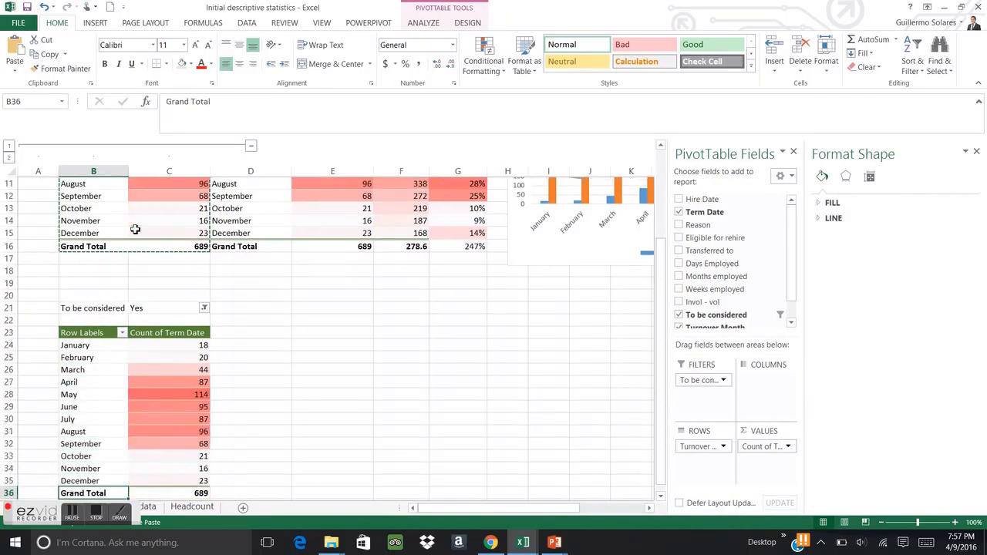
key(Up)
key(Up)
key(Up)
key(Up)
key(Up)
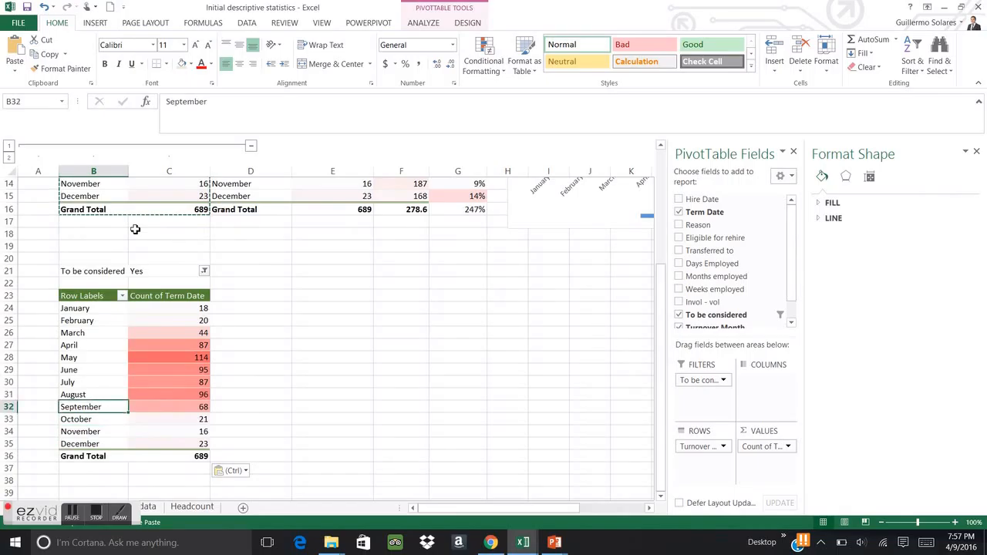
click(506, 419)
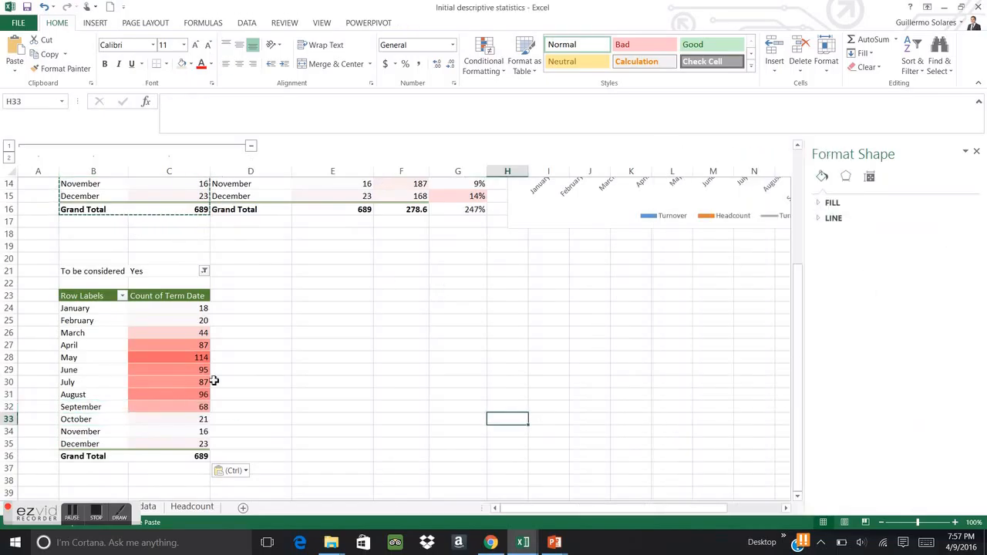
click(108, 369)
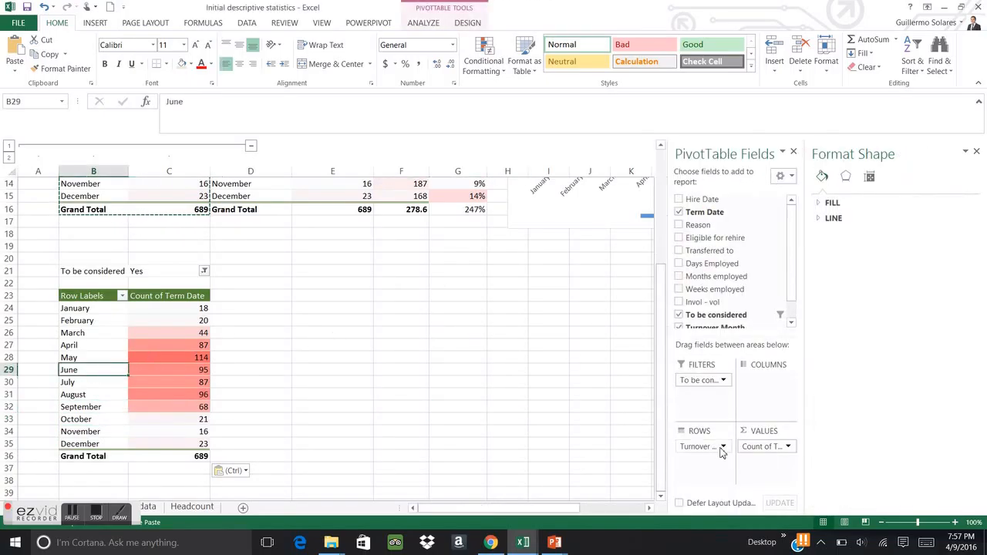
drag(710, 451, 739, 287)
drag(731, 217, 696, 459)
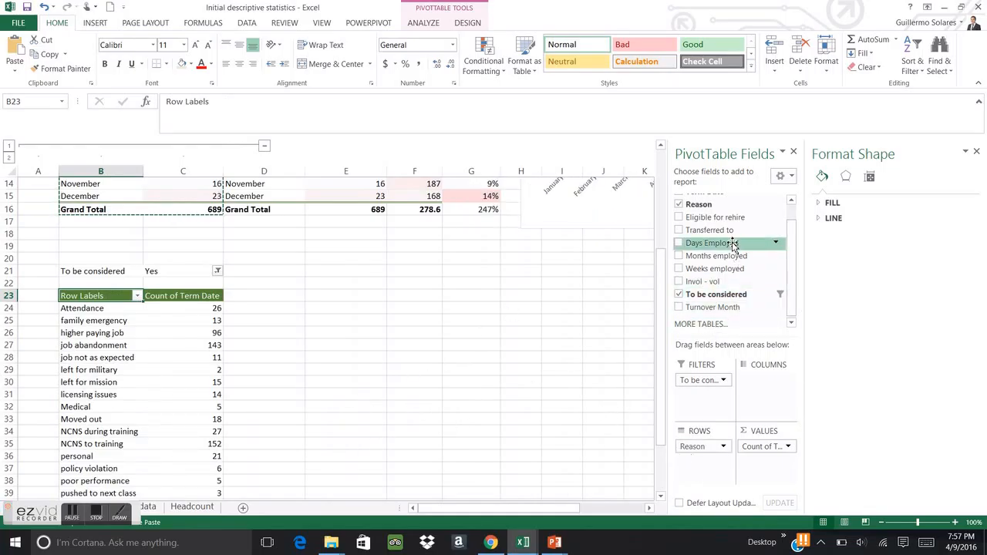
Add Weeks employed to the values of the Reason pivot table and summarize it by Average
drag(727, 272, 755, 484)
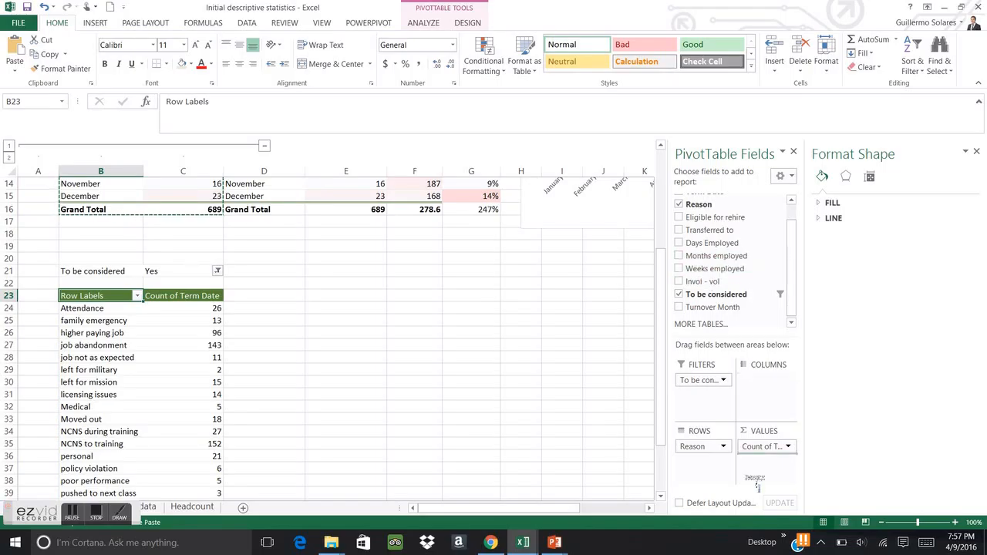
click(269, 313)
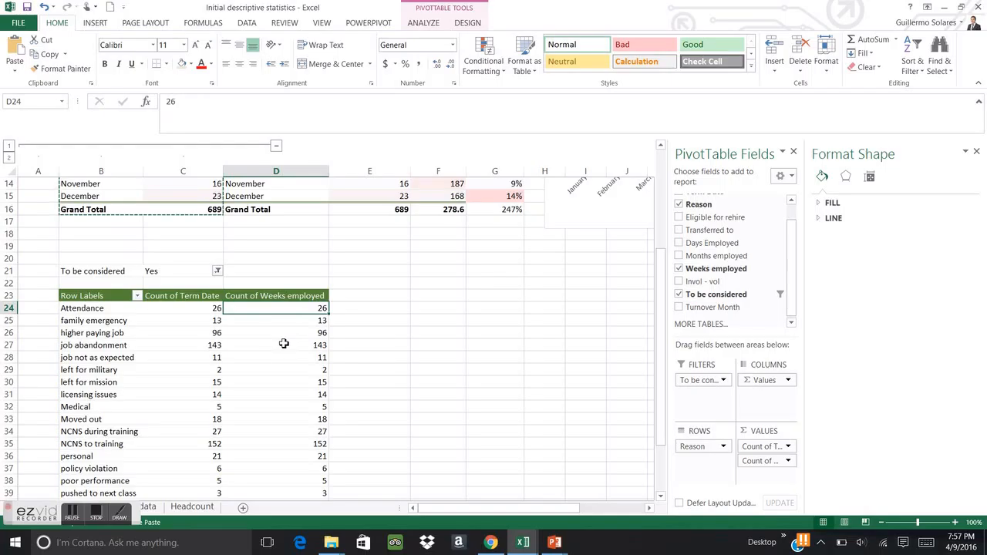
right_click(276, 333)
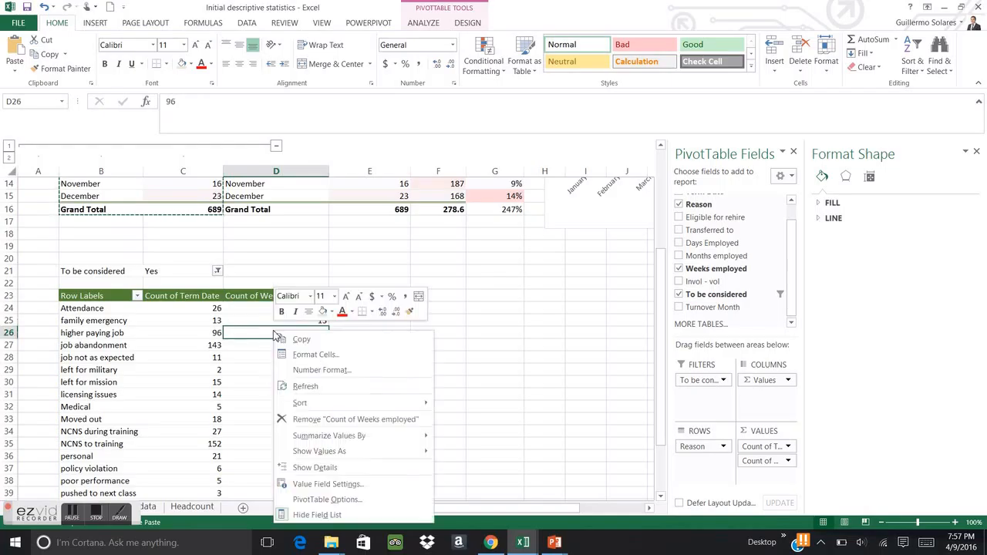
mouse_move(332, 444)
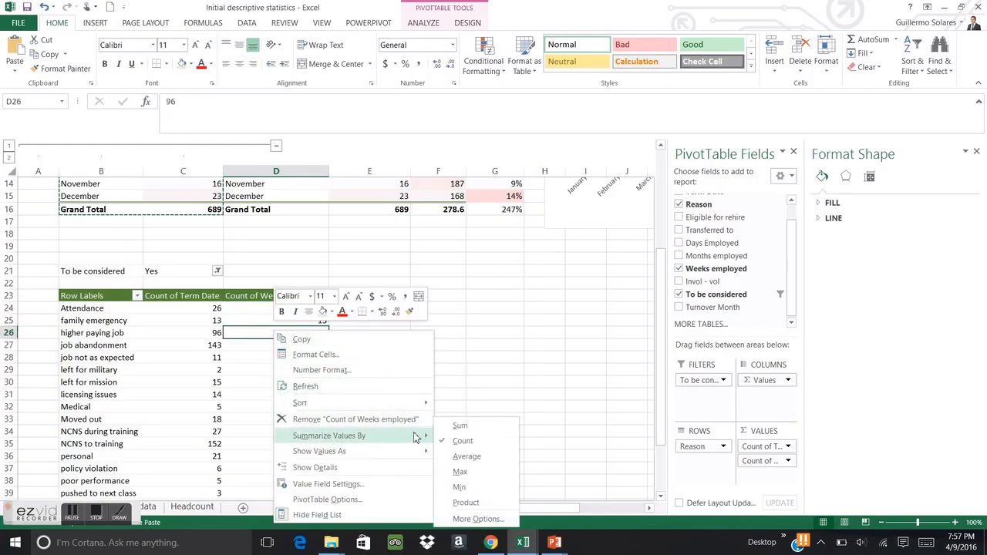
click(465, 456)
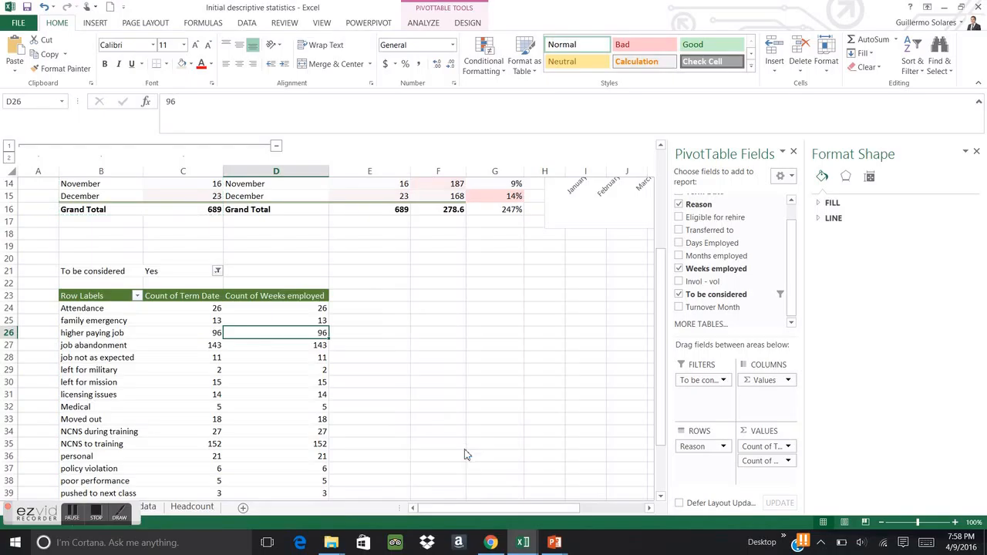
Format the Average of Weeks employed column, including its Grand Total, to one decimal place
click(332, 297)
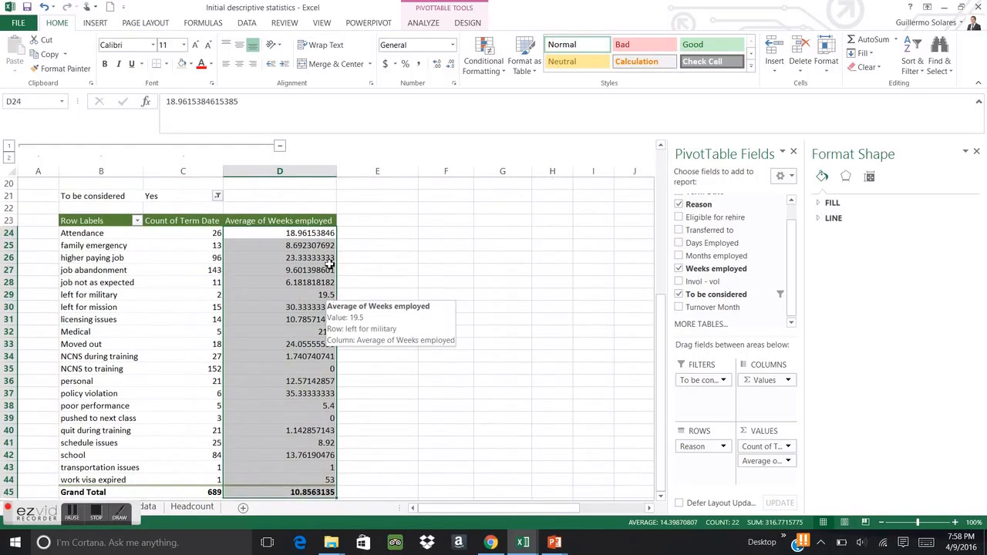
click(450, 65)
click(450, 64)
click(450, 65)
click(450, 64)
click(451, 66)
click(450, 67)
click(451, 67)
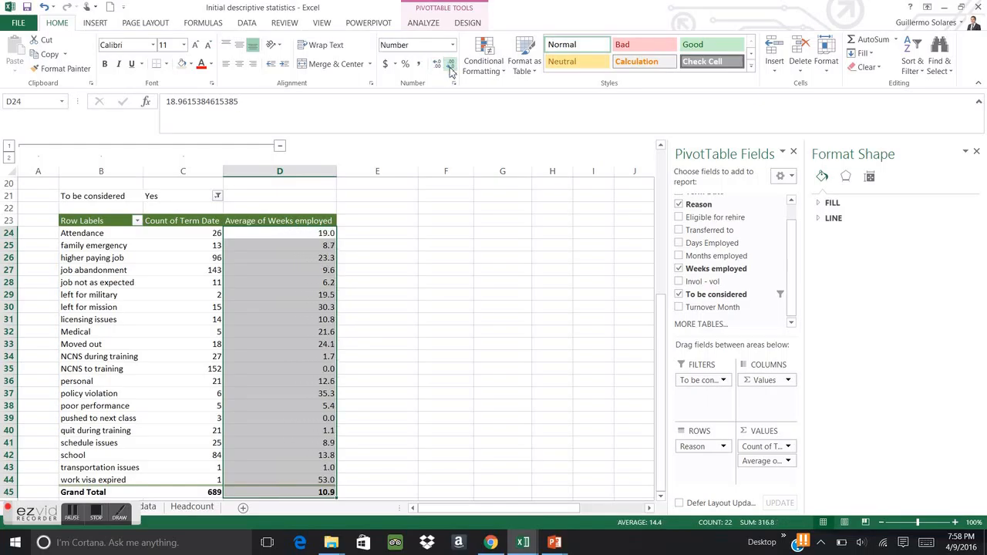
click(242, 382)
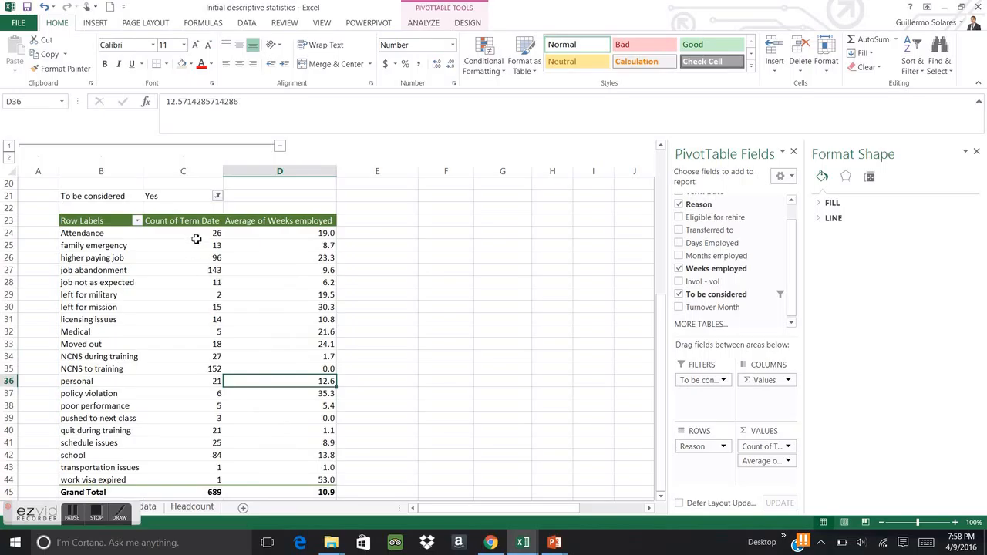
Sort the Reason pivot table by Count of Term Date from largest to smallest
right_click(198, 236)
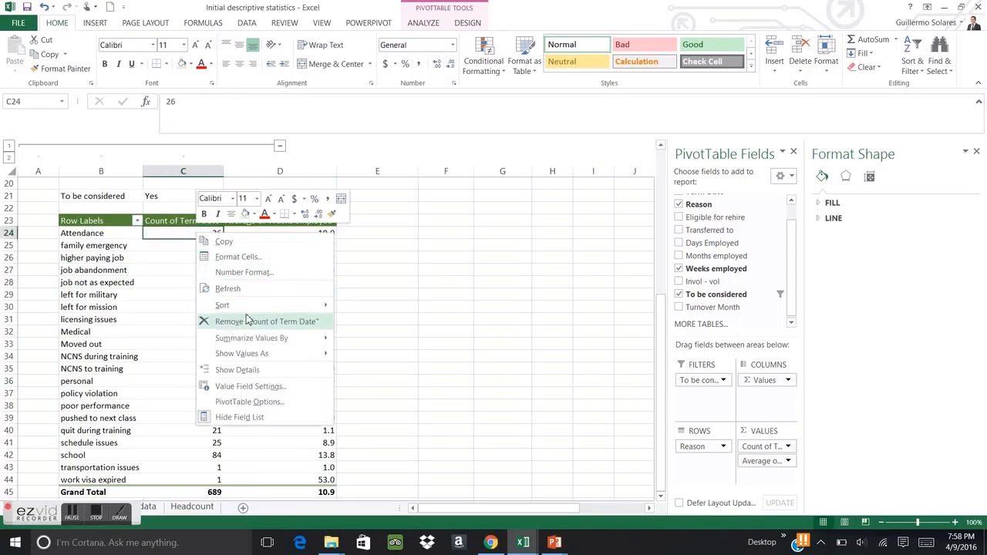
click(362, 323)
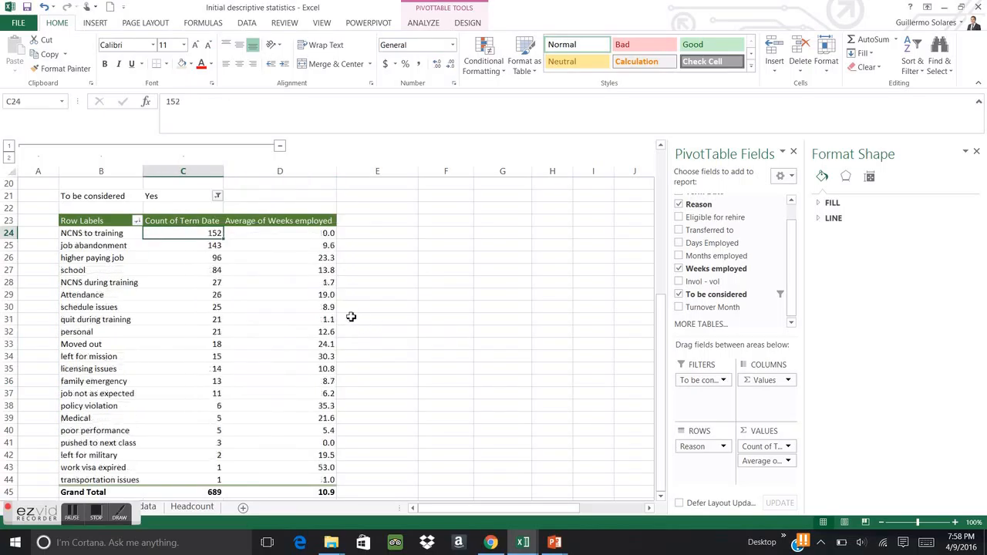
click(366, 255)
click(332, 234)
click(344, 234)
click(297, 244)
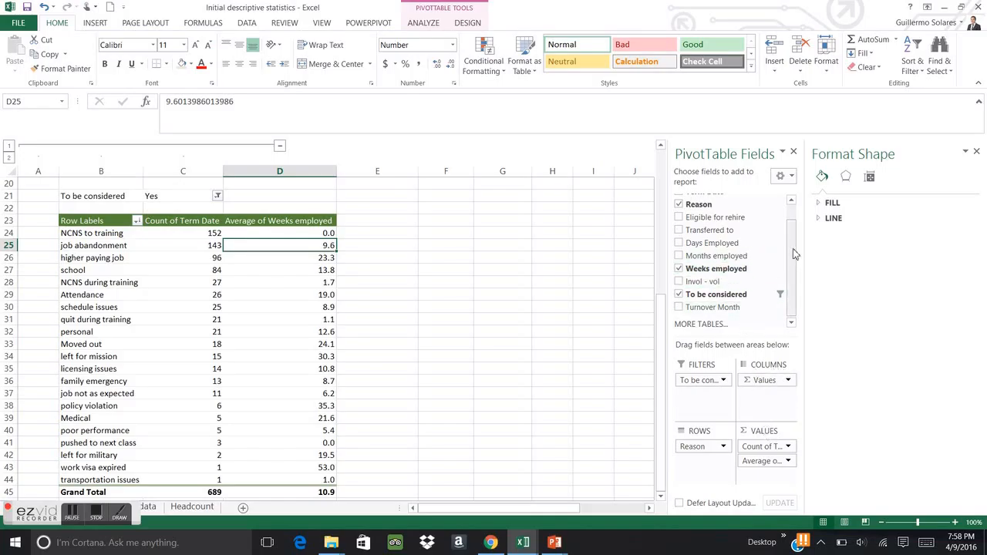
Add Weeks employed to the values of the Reason pivot table again and summarize it by StdDev
drag(754, 286, 742, 475)
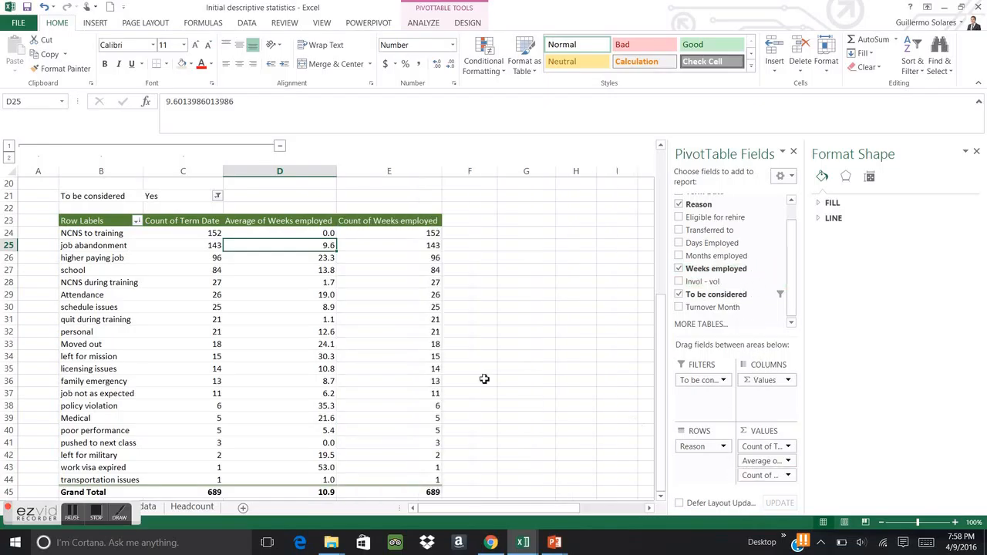
right_click(390, 233)
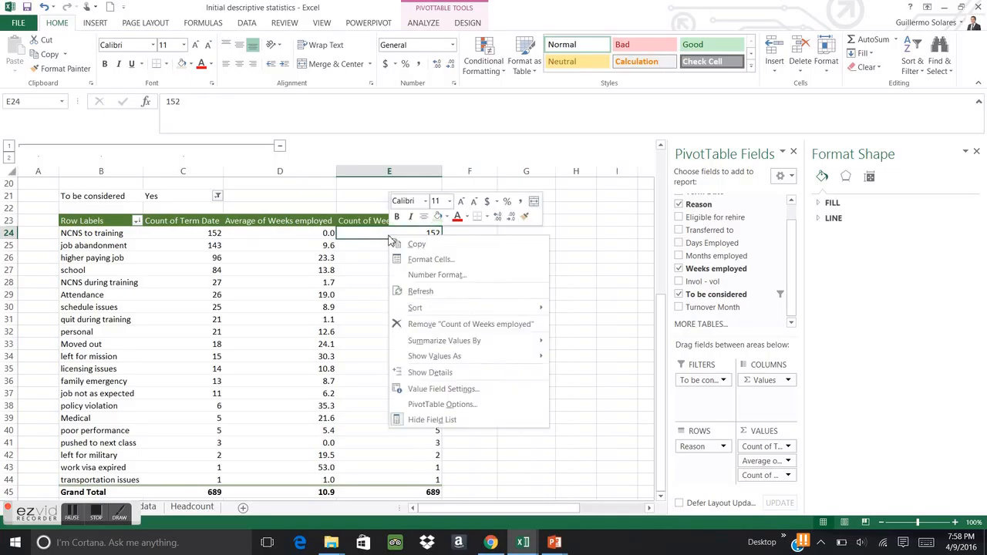
mouse_move(460, 344)
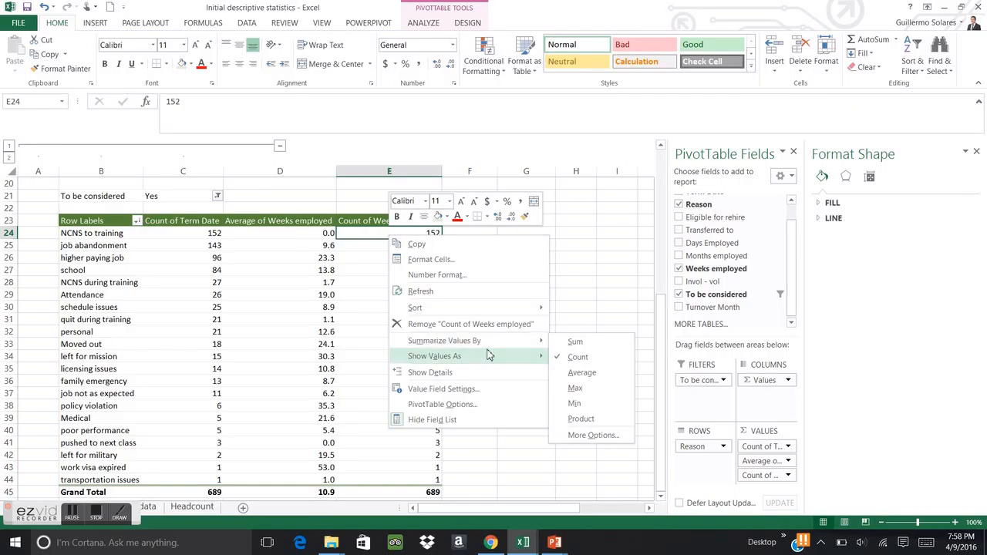
mouse_move(487, 354)
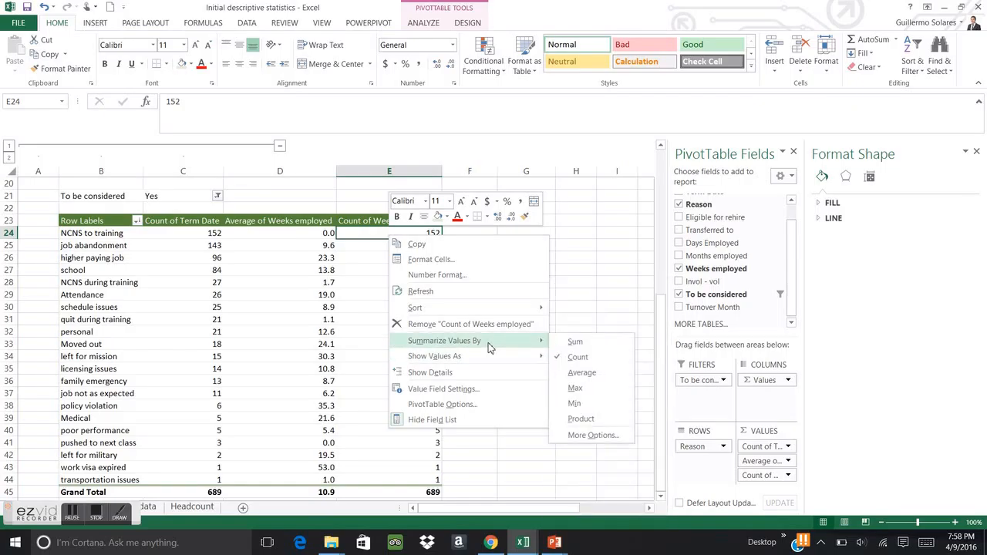
click(593, 436)
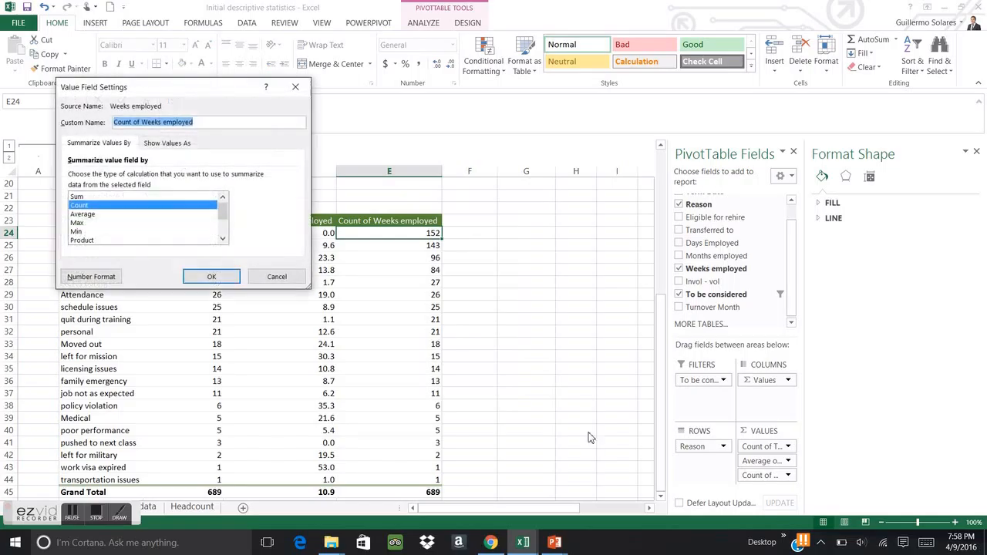
click(223, 239)
click(223, 239)
click(106, 232)
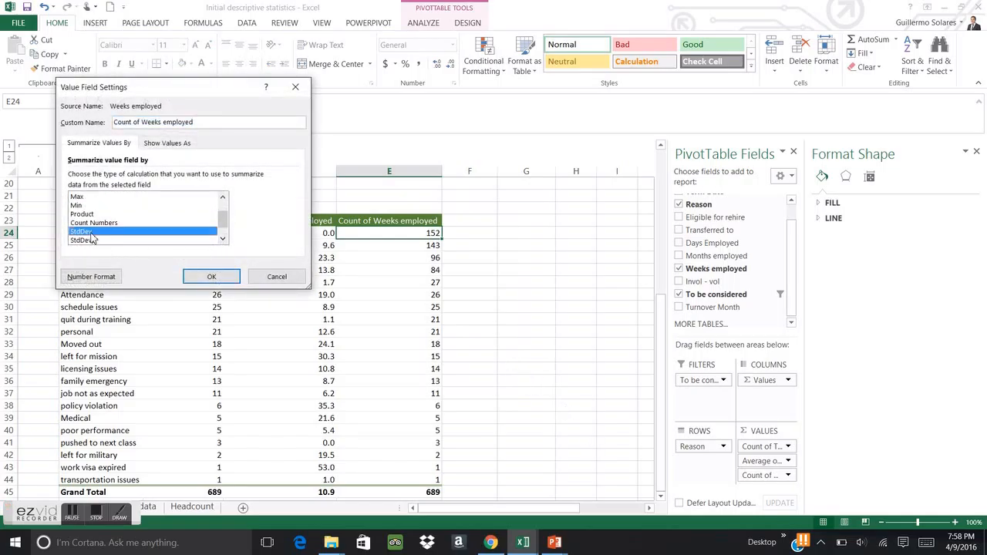
click(211, 277)
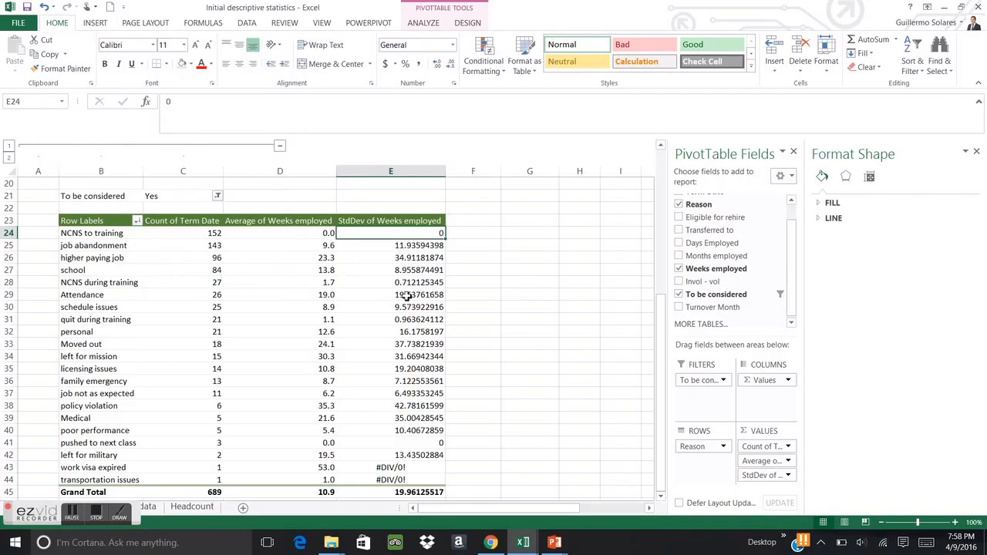
Format the StdDev of Weeks employed column, including its Grand Total, to two decimal places
key(shift+Down)
key(shift+Down)
key(shift+Down)
key(shift+Down)
key(shift+Down)
key(shift+Down)
key(shift+Down)
key(shift+Down)
key(shift+Down)
key(shift+Down)
key(shift+Down)
key(shift+Down)
key(shift+Down)
key(shift+Down)
key(shift+Down)
key(shift+Down)
key(shift+Down)
key(shift+Down)
key(shift+Down)
key(shift+Down)
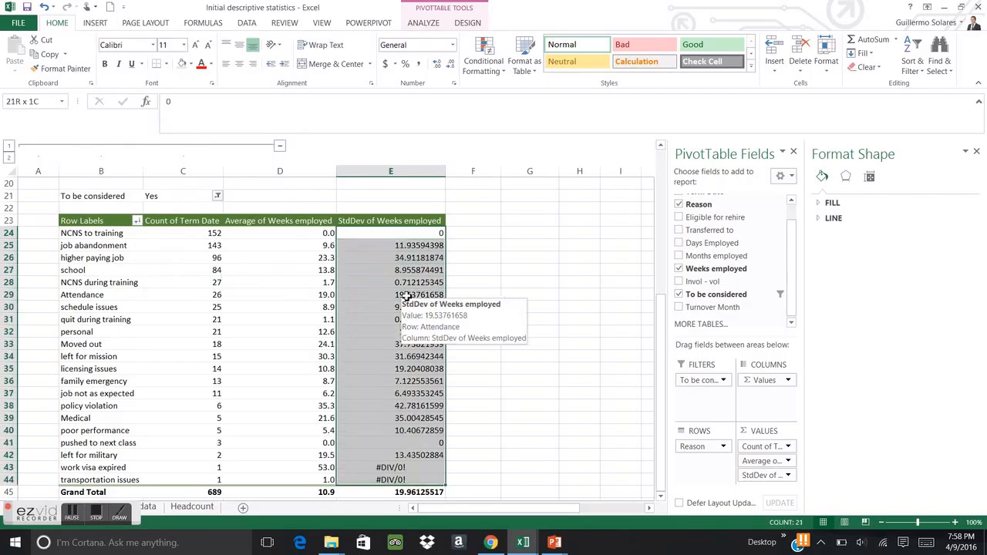
key(shift+Down)
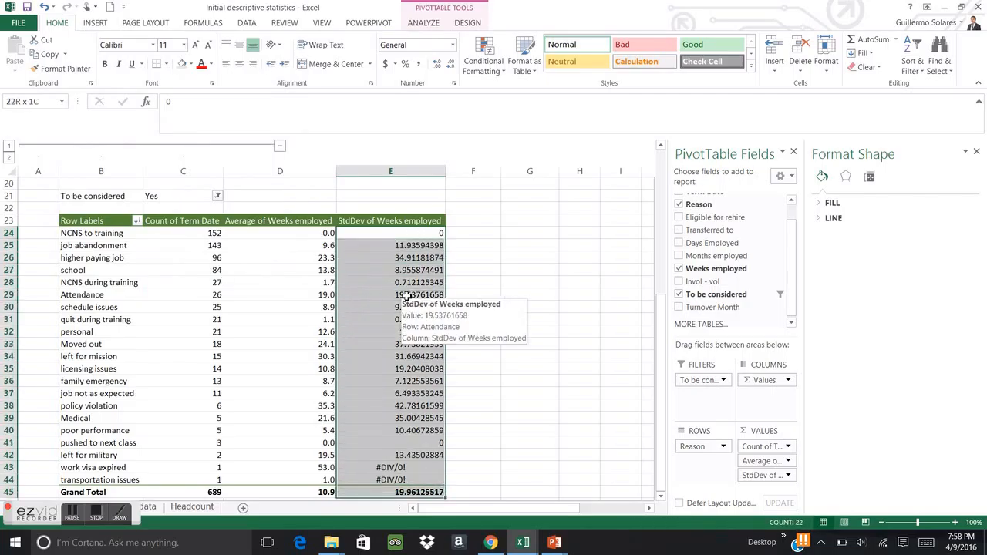
click(452, 64)
click(436, 65)
click(435, 64)
click(435, 65)
click(451, 64)
click(452, 65)
click(452, 65)
click(451, 64)
click(451, 64)
click(452, 64)
click(452, 64)
click(452, 65)
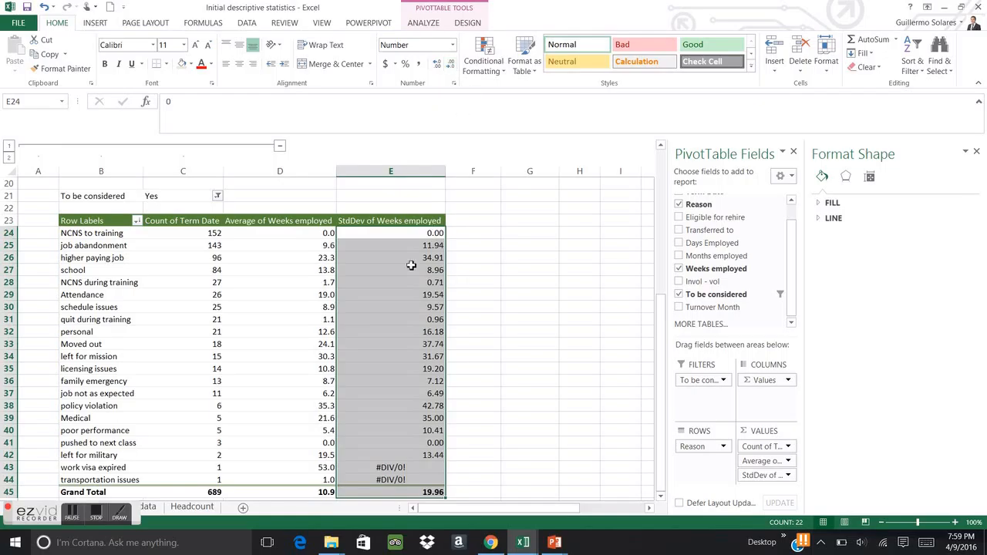
click(401, 381)
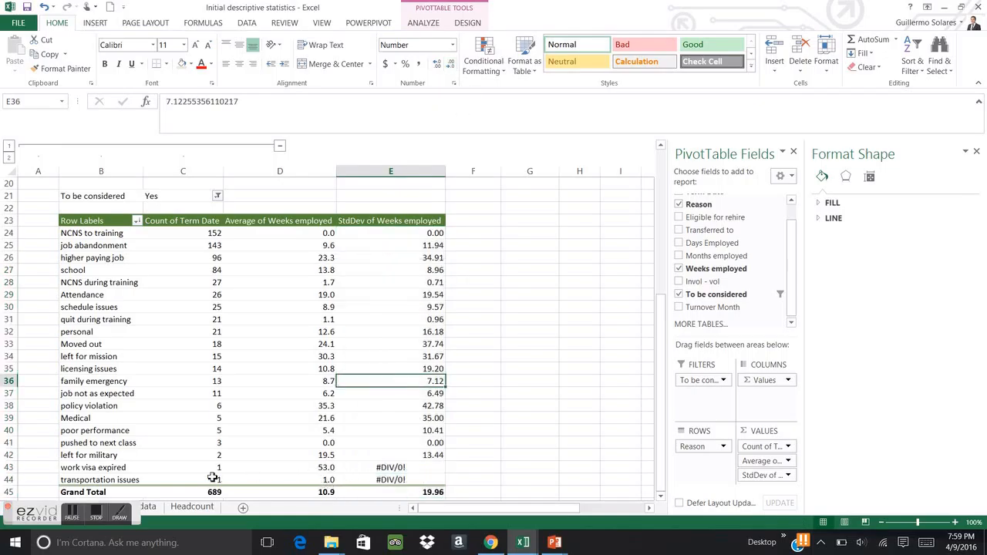
click(455, 222)
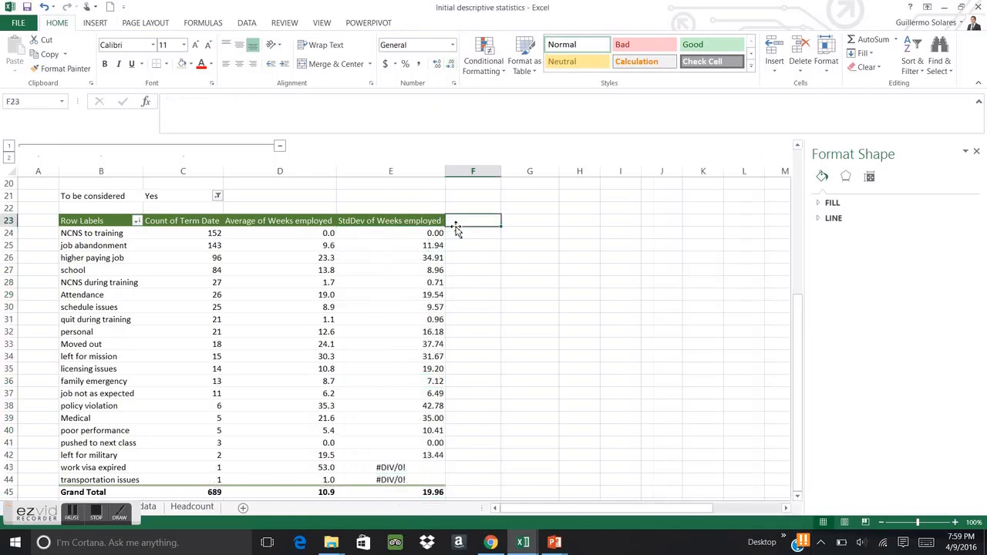
Add another Weeks employed value field to the Reason pivot table and summarize it by Min
click(399, 310)
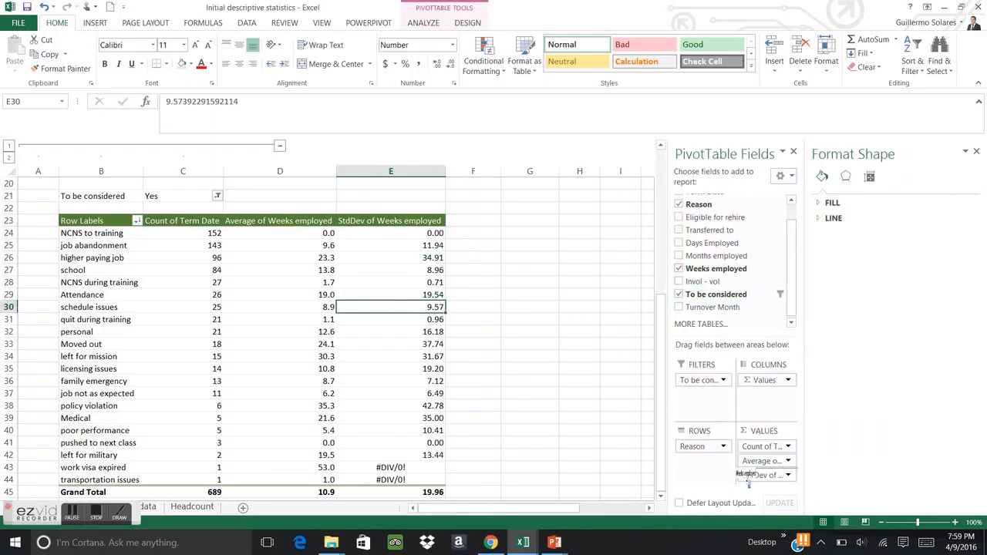
drag(768, 484, 768, 484)
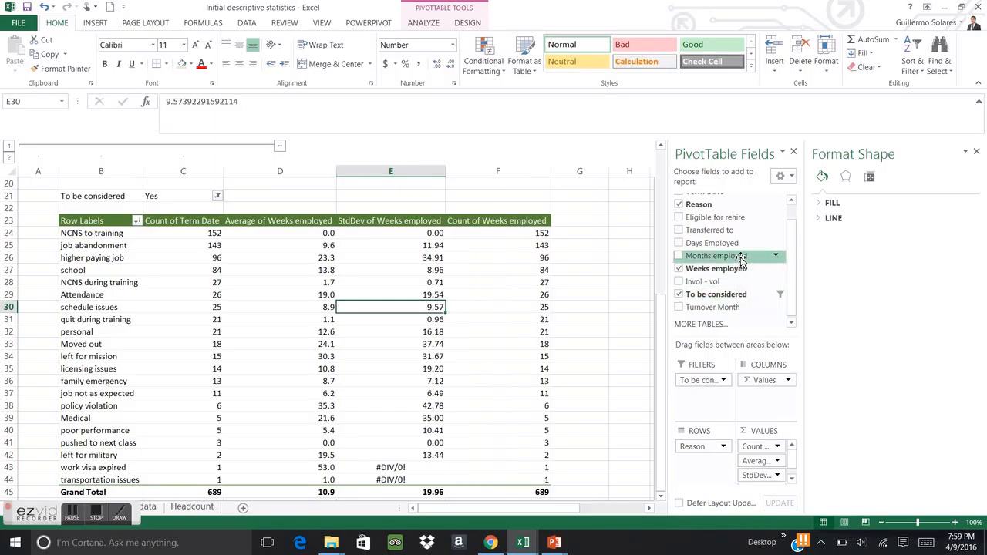
click(534, 233)
right_click(534, 233)
mouse_move(605, 353)
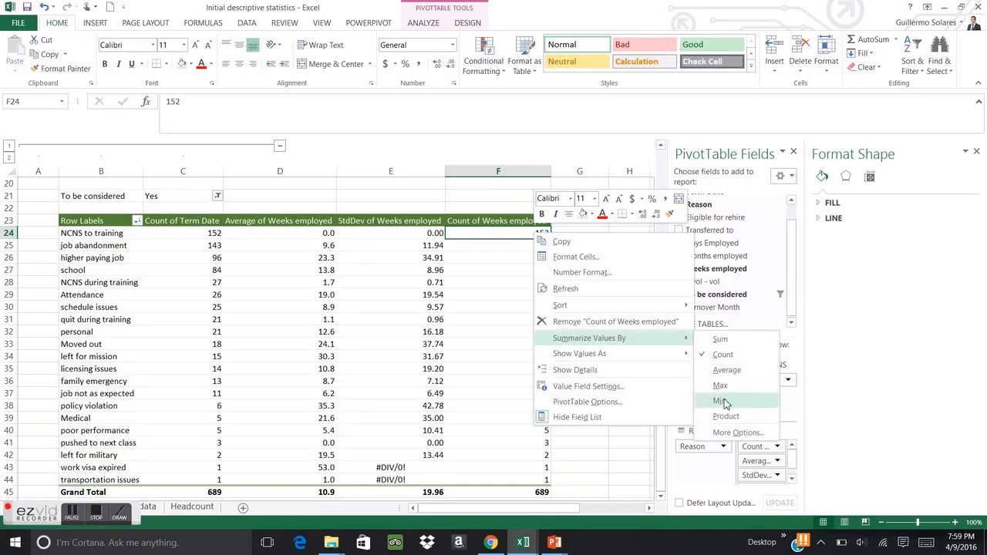
click(719, 401)
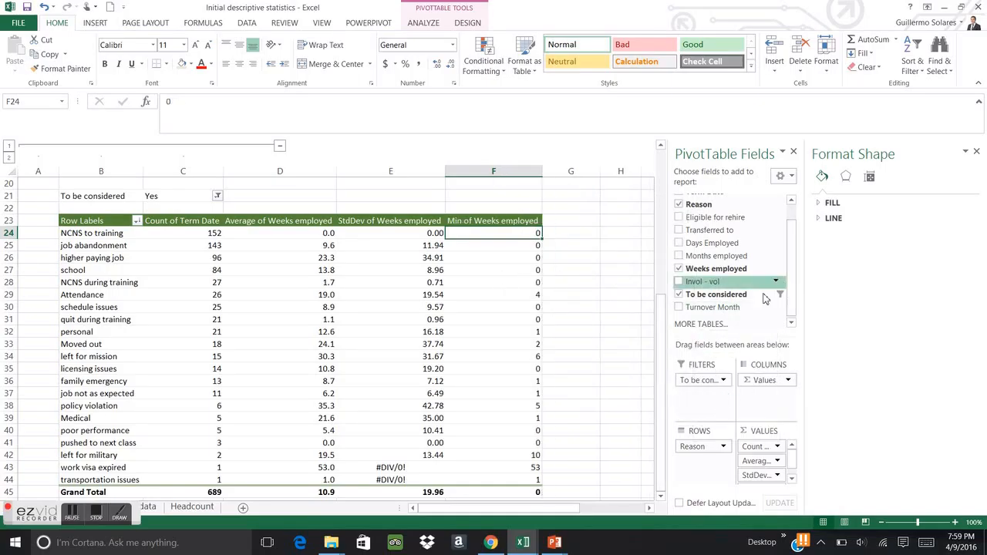
Add one more Weeks employed value field to the Reason pivot table and summarize it by Max
drag(727, 269, 719, 316)
drag(752, 454, 760, 482)
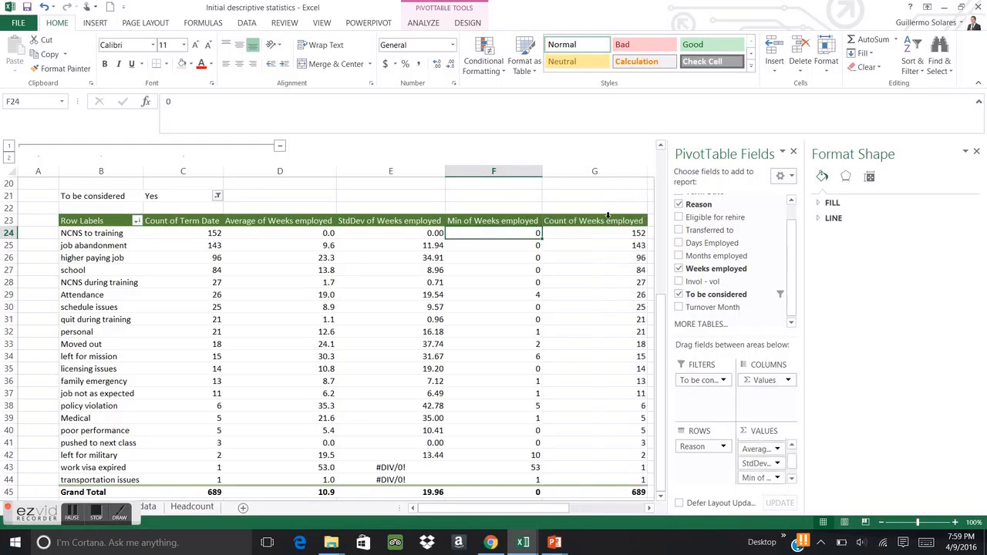
click(608, 219)
right_click(609, 220)
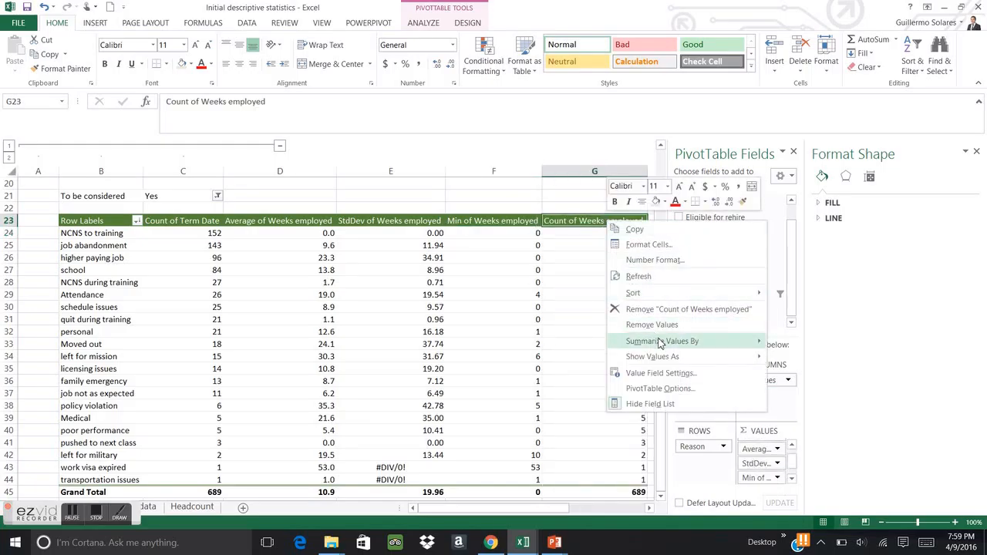
mouse_move(728, 357)
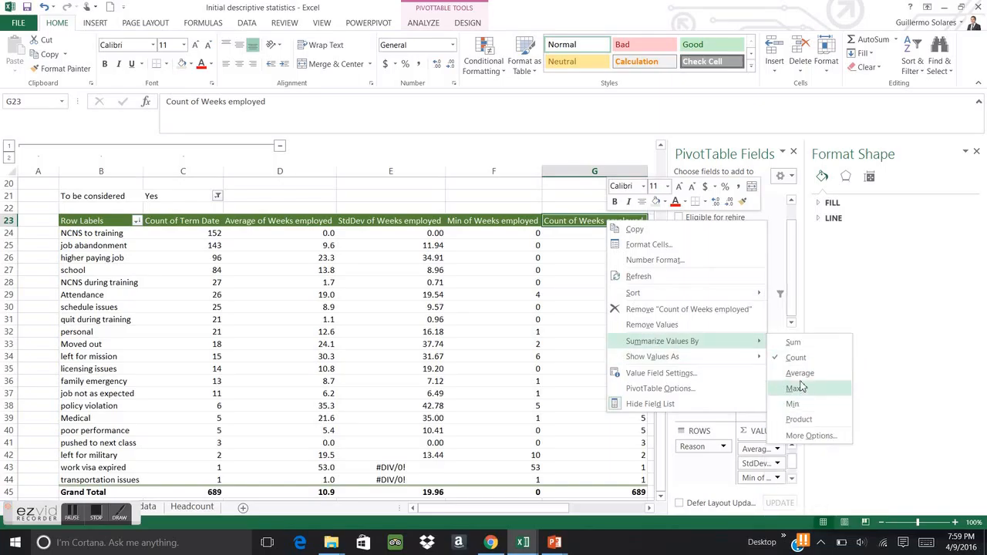
click(796, 388)
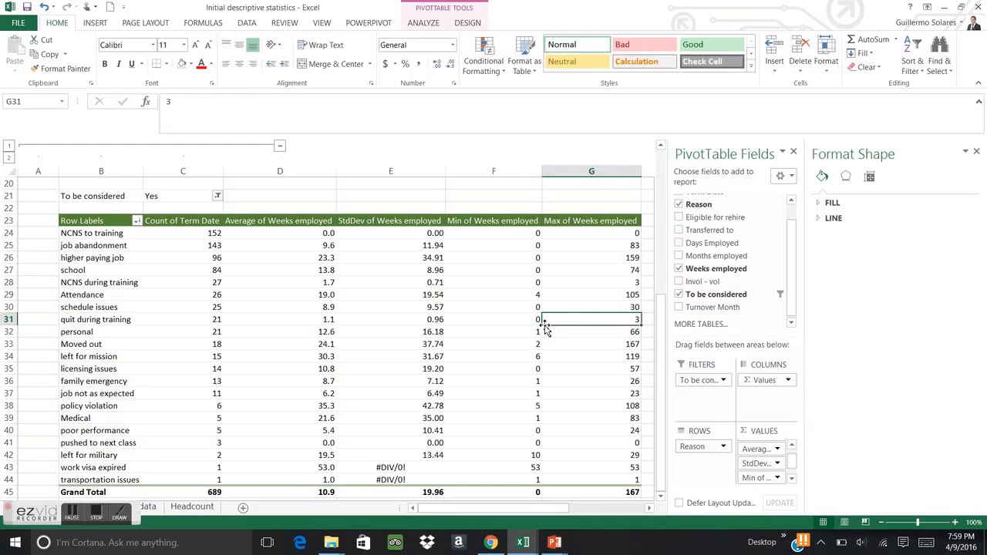
Try to clear the StdDev of Weeks employed value for NCNS to training in cell E24
key(Up)
key(Up)
key(Up)
key(Up)
key(Up)
key(Up)
key(Up)
key(Up)
key(Up)
key(Left)
key(Left)
key(Left)
key(Left)
key(Down)
key(Down)
key(Left)
key(Right)
key(Right)
key(Right)
key(Right)
key(Right)
key(Left)
key(Left)
key(Left)
key(Left)
key(Left)
key(Left)
key(Right)
key(Right)
key(Right)
key(Right)
key(Delete)
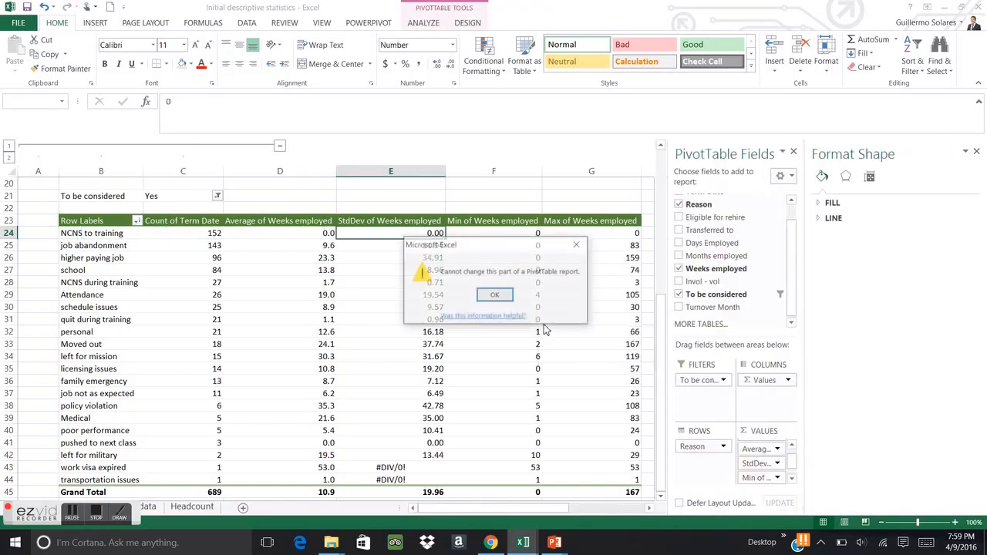
key(Return)
Copy the monthly Count of Term Date pivot table together with its To be considered filter, range B1:C16
key(Right)
key(Right)
key(Right)
key(Right)
key(Left)
key(Left)
key(Home)
key(Up)
key(Up)
key(Up)
key(Up)
key(Up)
key(Up)
key(Up)
key(Up)
key(Up)
key(Up)
key(Up)
key(Up)
key(Up)
key(Up)
key(Up)
key(Up)
key(Up)
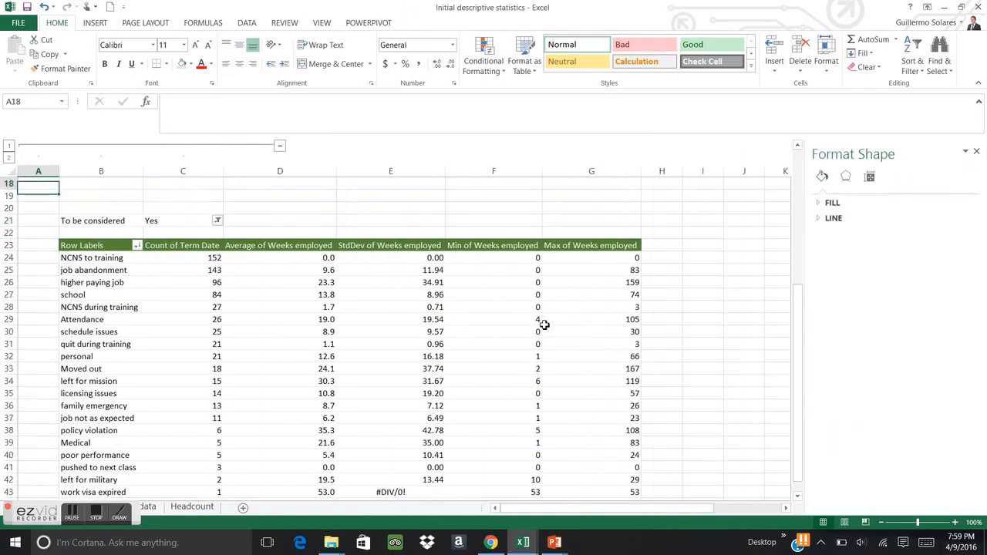
key(Up)
key(Up)
key(Up)
key(Up)
key(Up)
key(Up)
key(Down)
key(Right)
key(Down)
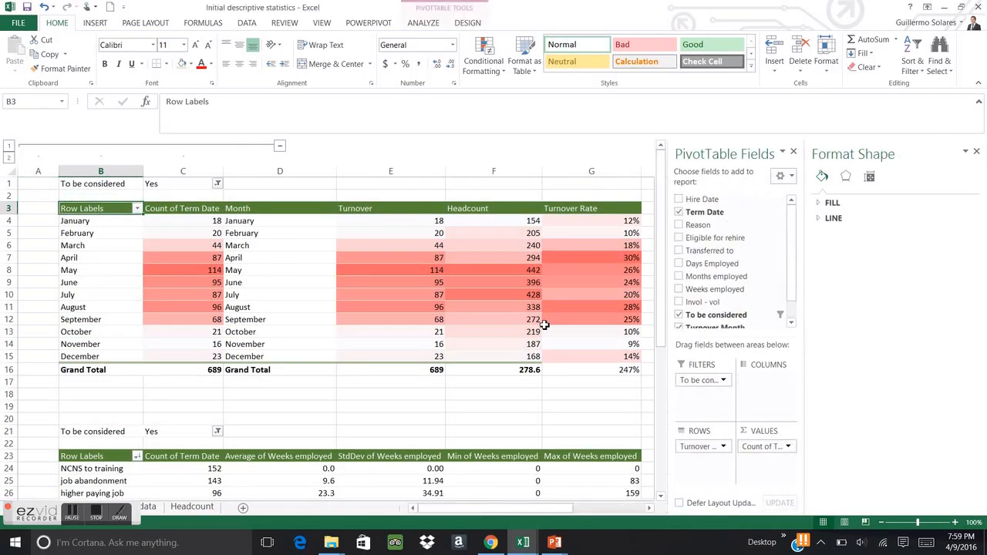
key(Down)
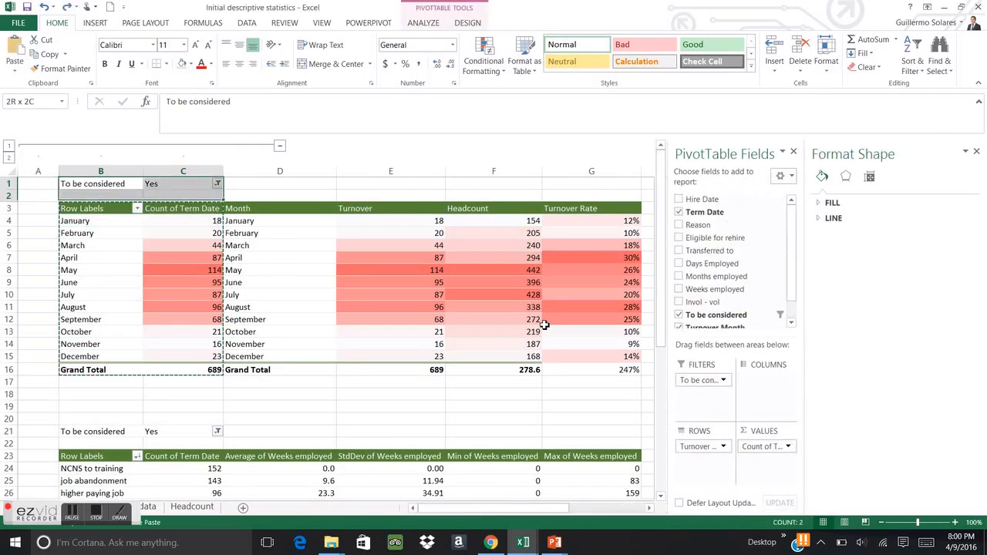
key(shift+Down)
key(shift+Down)
key(shift+Down)
key(shift+Down)
key(shift+Down)
key(shift+Down)
key(shift+Down)
key(shift+Down)
key(shift+Down)
key(shift+Down)
key(shift+Down)
key(shift+Down)
key(shift+Down)
key(shift+Down)
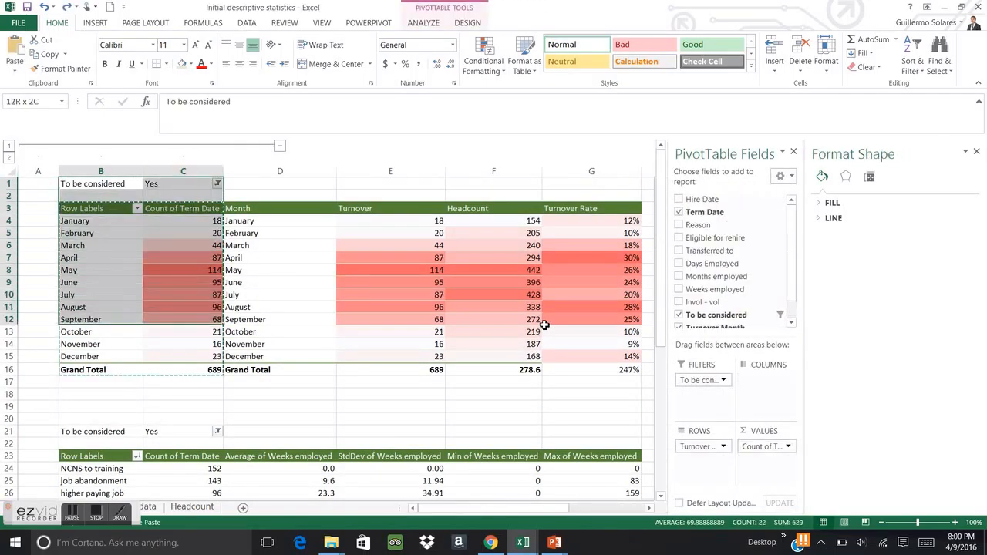
key(ctrl+c)
Paste the copied pivot table below the Reason pivot table, starting at cell B49
key(Down)
key(Down)
key(Down)
key(Down)
key(Down)
key(Down)
key(Down)
key(Down)
key(Down)
key(Down)
key(Down)
key(Down)
key(Down)
key(Down)
key(Down)
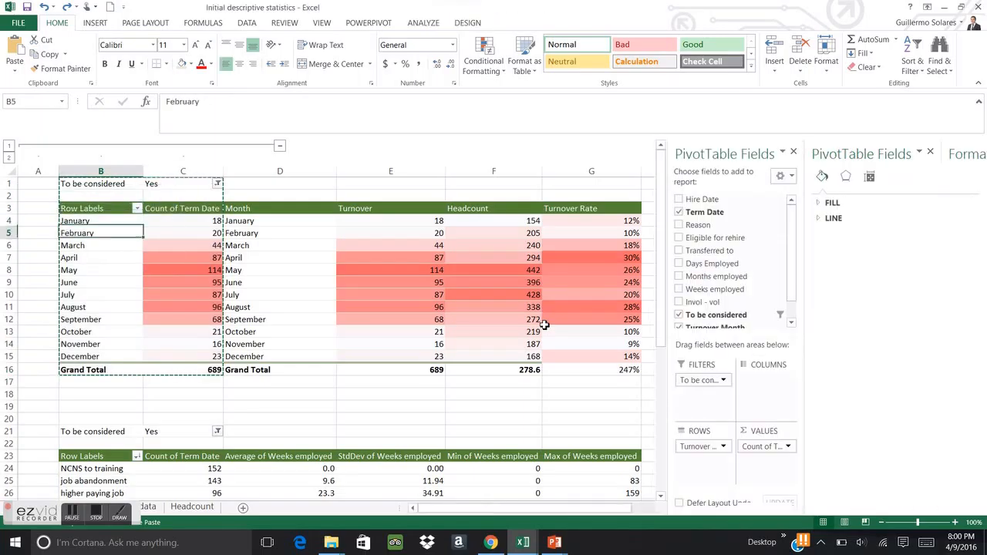
key(Down)
key(Down)
key(Down)
key(Down)
key(Down)
key(Down)
key(Down)
key(Down)
key(Down)
key(Down)
key(Down)
key(Down)
key(Down)
key(Down)
key(Down)
key(Down)
key(Down)
key(Down)
key(Down)
key(Down)
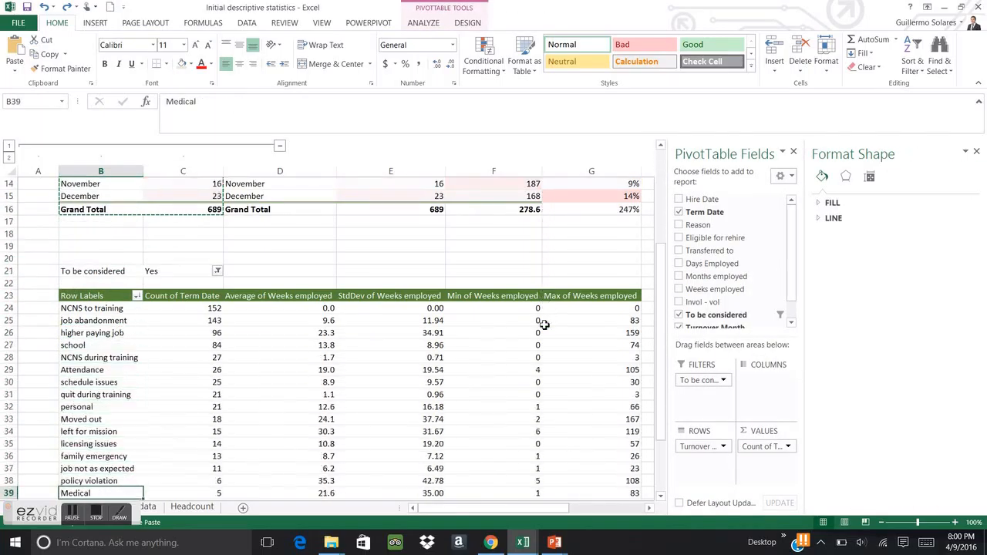
key(Down)
key(Down)
key(Down)
key(Down)
key(Down)
key(Down)
key(Down)
key(Down)
key(Up)
key(Up)
key(Up)
key(Up)
key(Up)
key(Up)
key(Up)
key(Up)
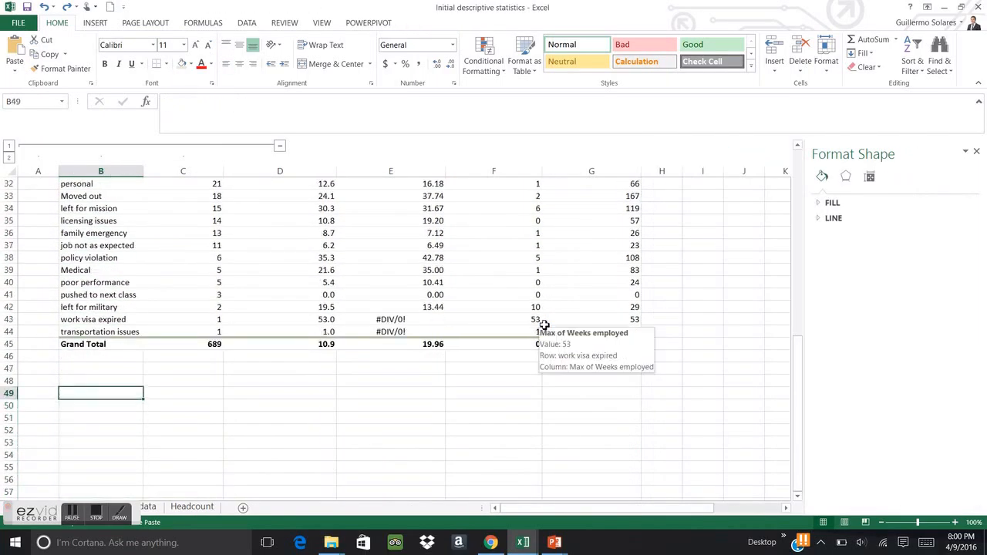
key(ctrl+v)
Add the Reason field to the rows of the pasted pivot table, nested under Turnover Month
key(Down)
key(Down)
key(Down)
key(Down)
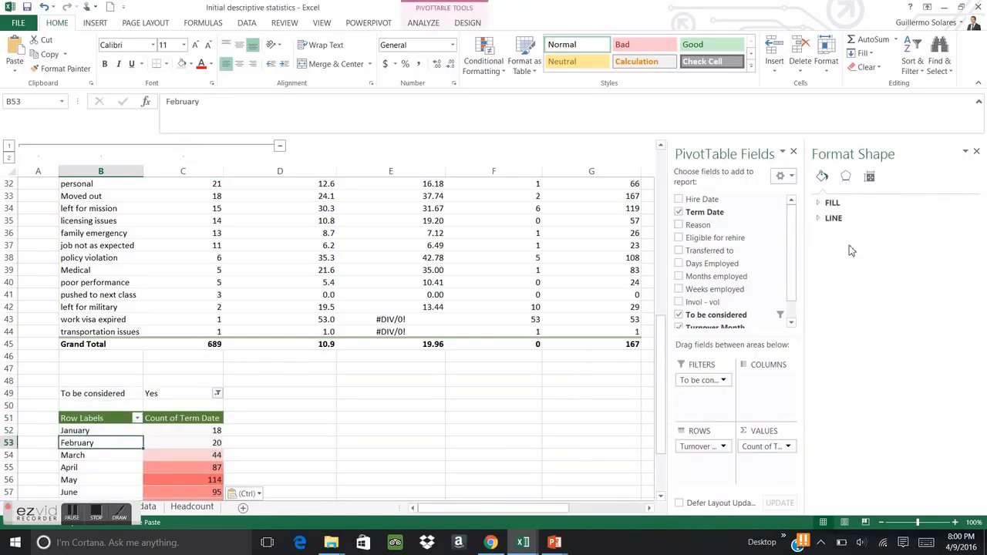
drag(736, 228, 719, 380)
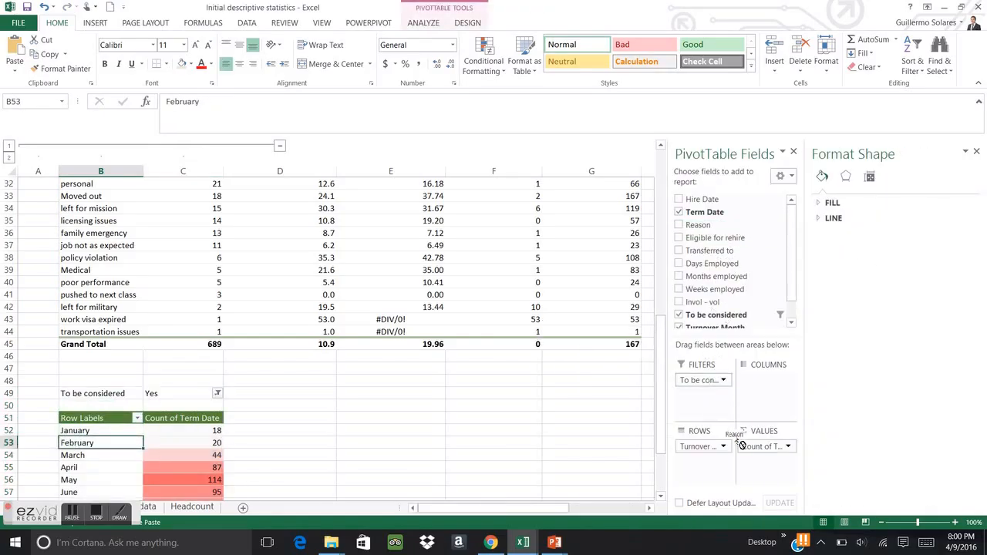
drag(719, 462, 717, 461)
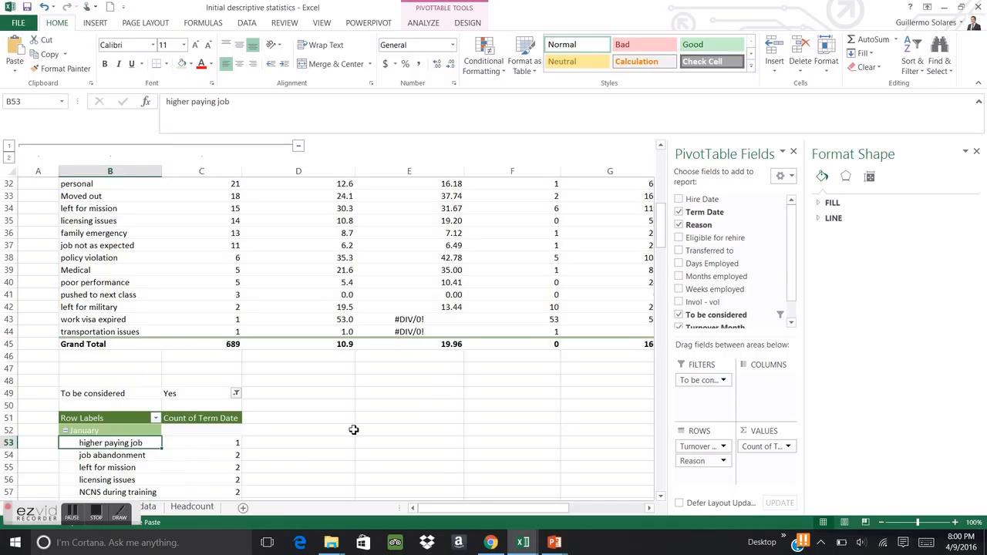
Open the sort options for the Count of Term Date value of January in the new pivot table
scroll(353, 429, down, 3)
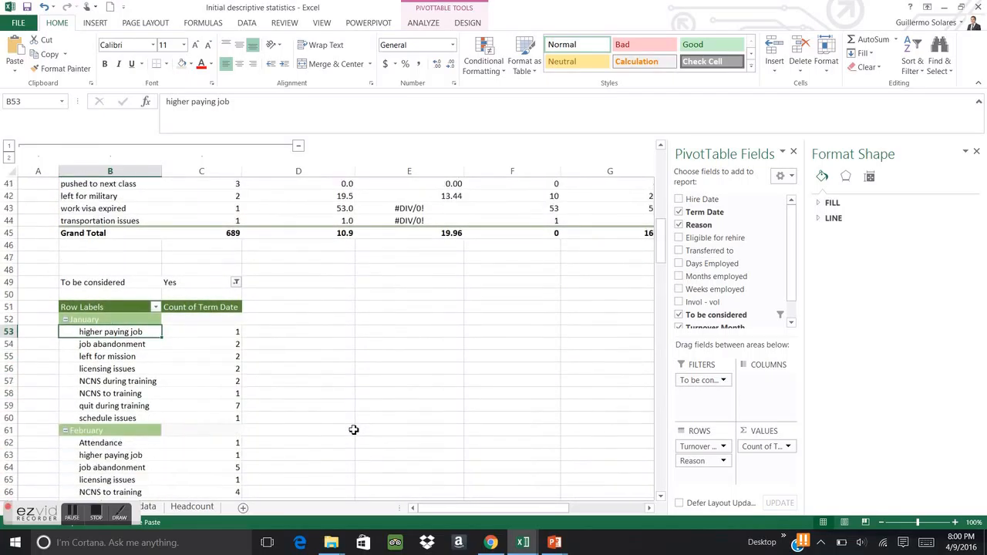
click(199, 317)
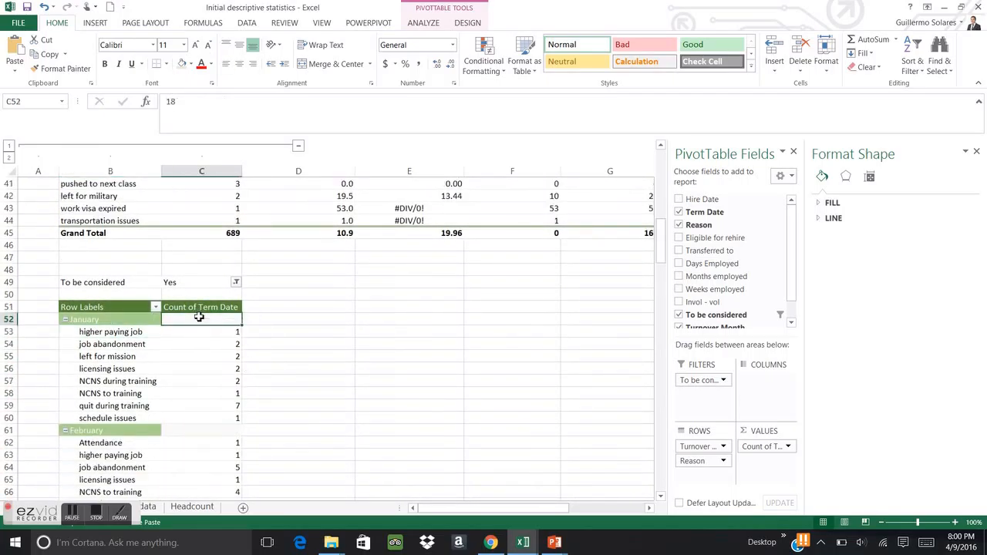
right_click(199, 317)
mouse_move(296, 429)
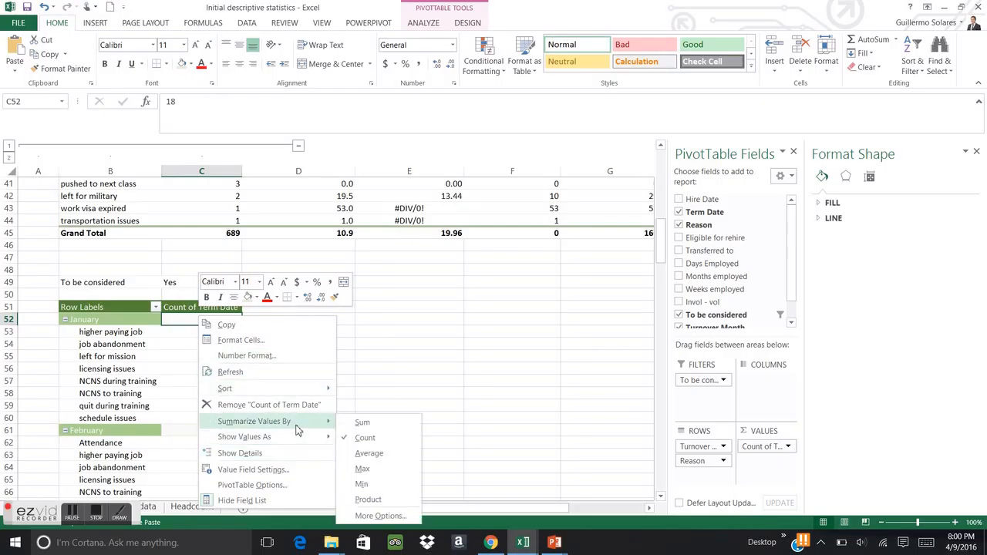
mouse_move(294, 391)
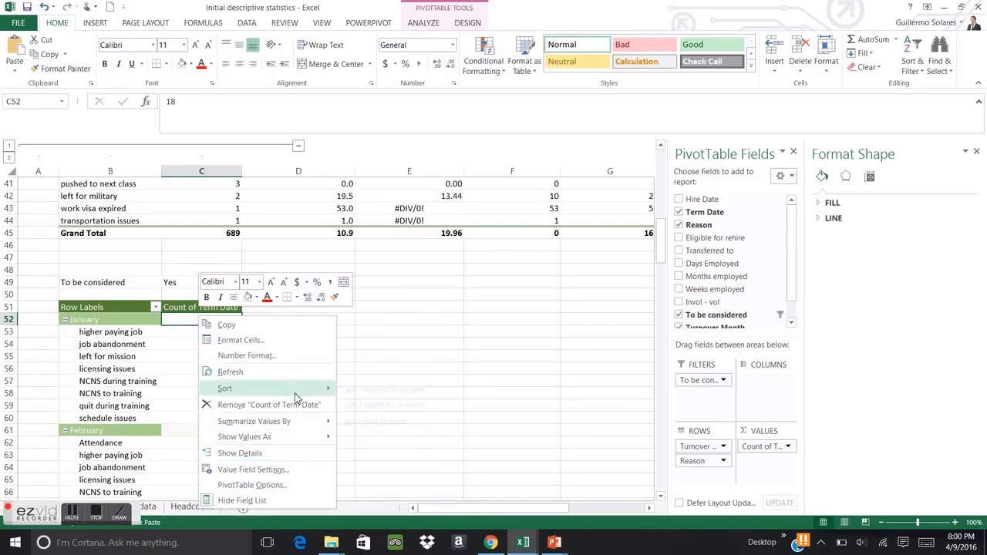
Filter the Reason field to the top 3 items by Count of Term Date within each month
click(154, 246)
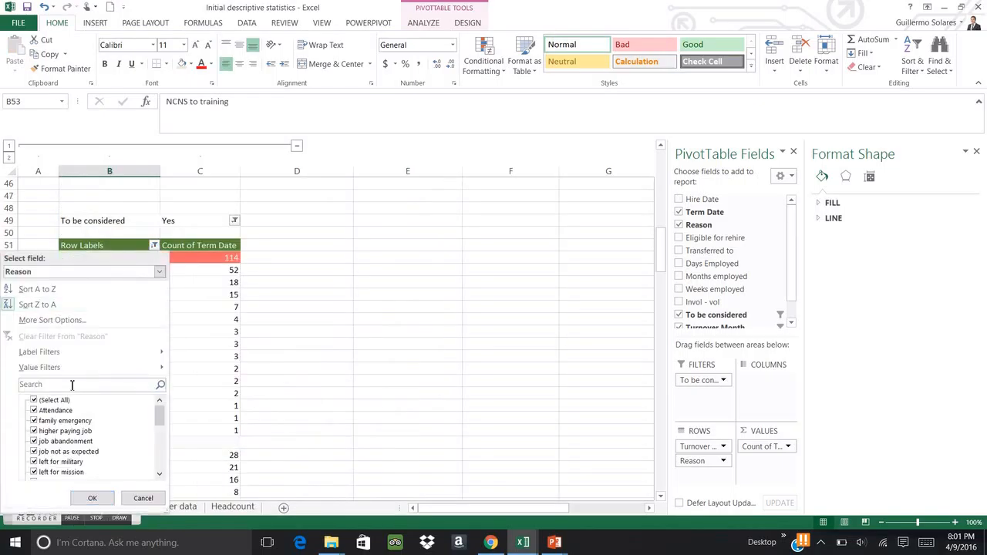
mouse_move(77, 368)
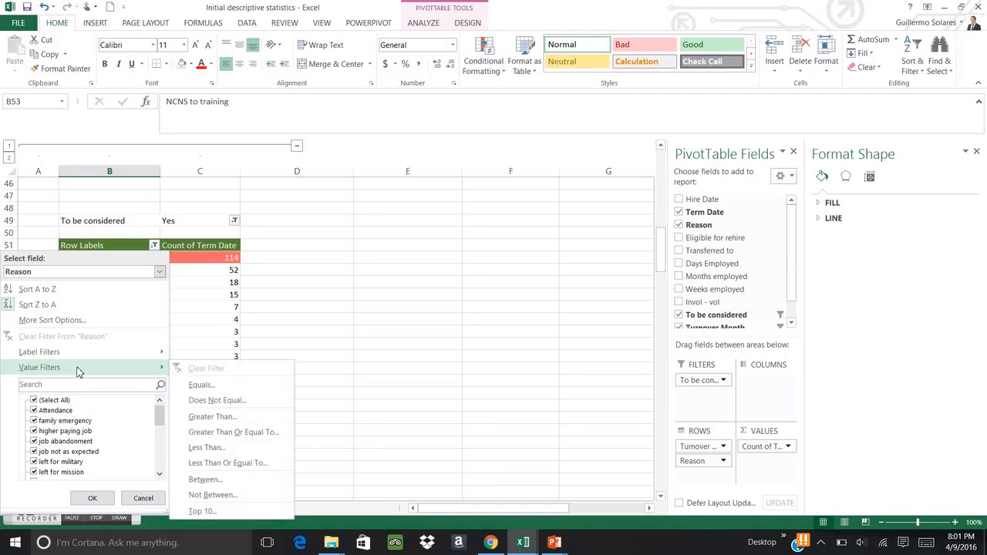
click(229, 511)
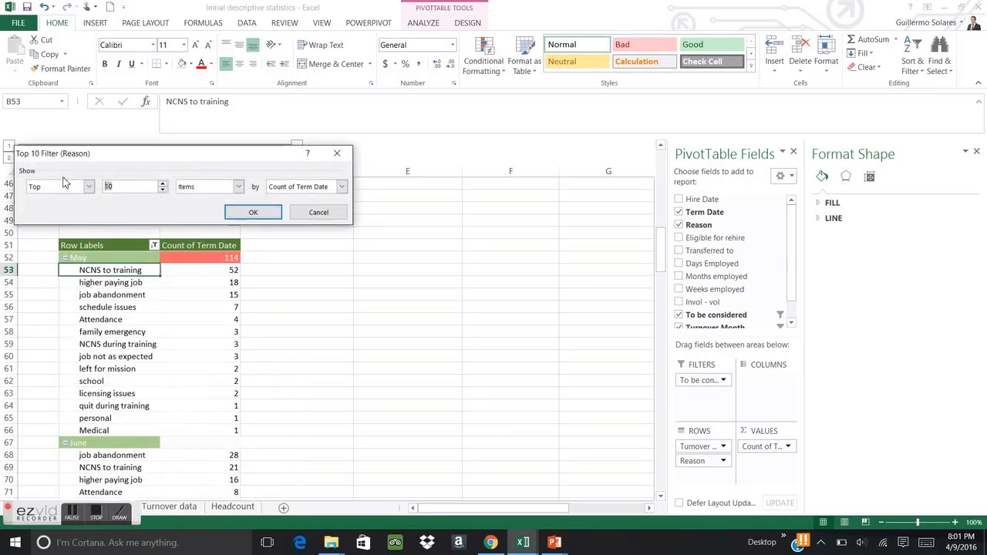
click(262, 214)
Delete the Graded Color Scale conditional formatting rule from the Count of Term Date values in C52:C63
click(113, 256)
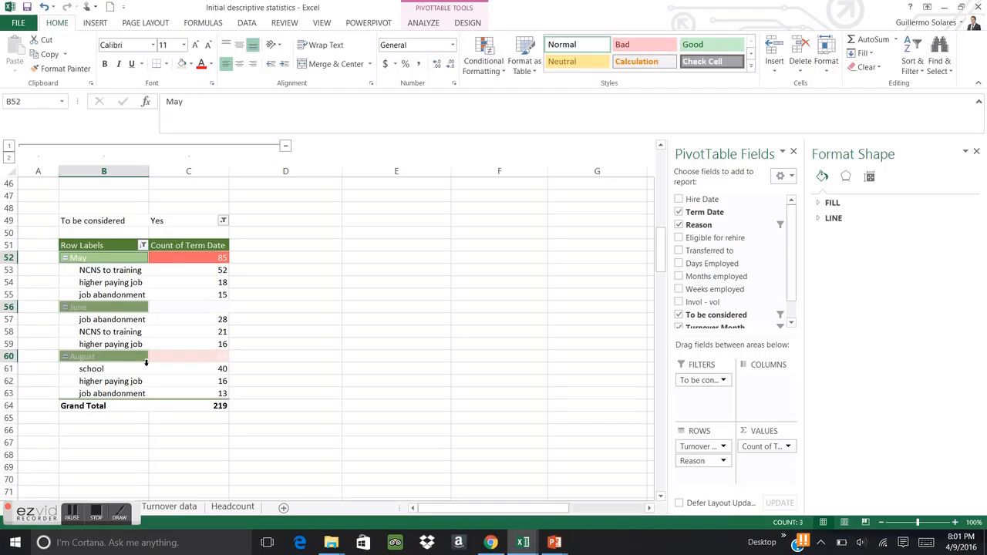
drag(171, 258, 168, 394)
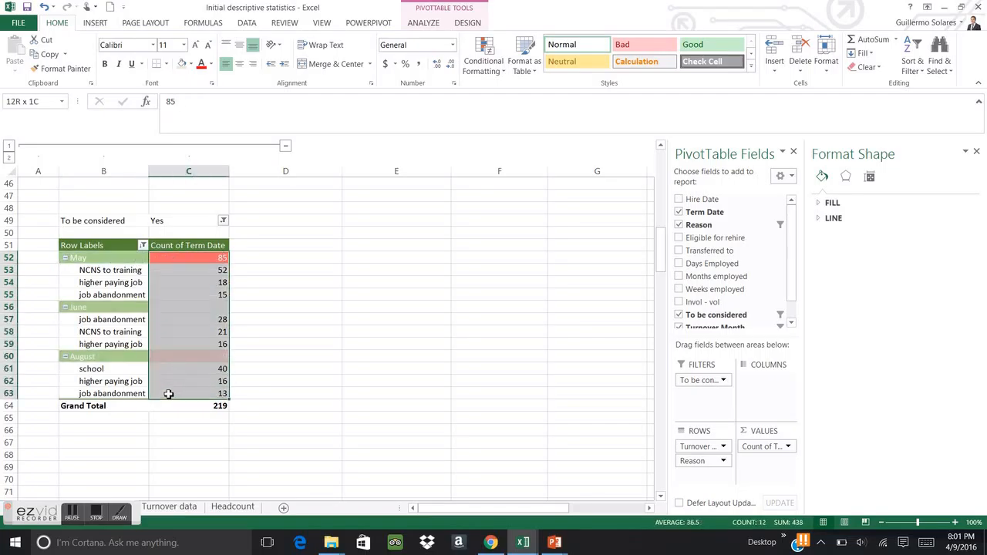
click(484, 71)
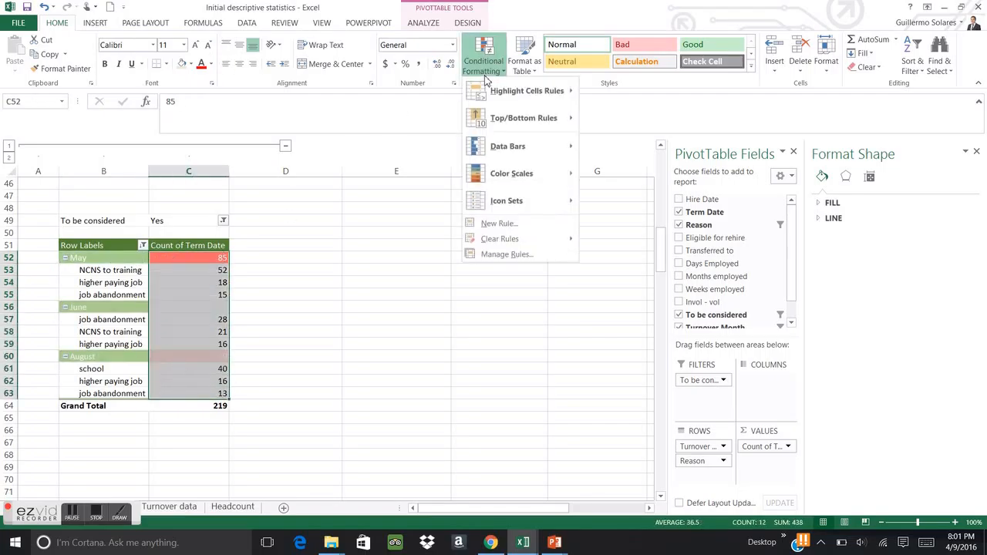
click(505, 257)
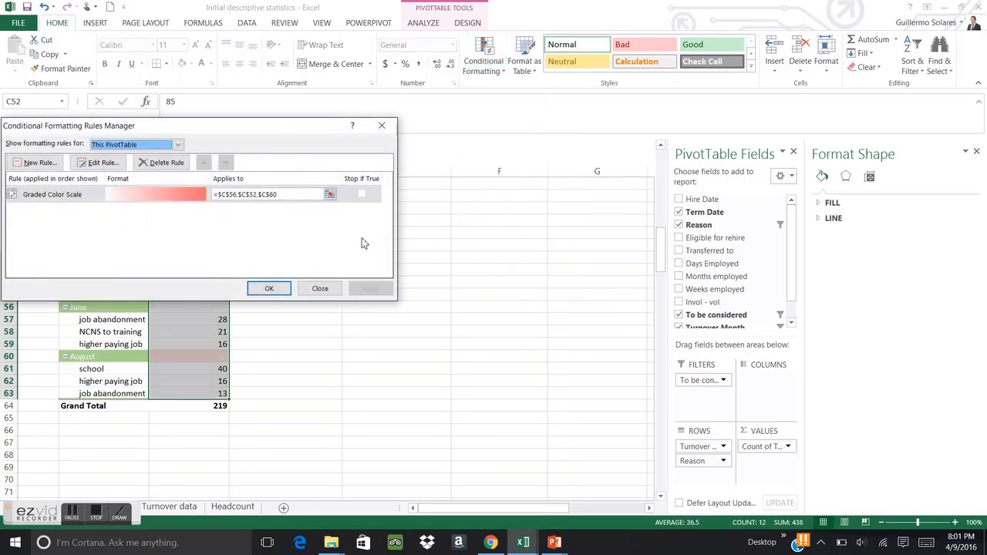
click(149, 163)
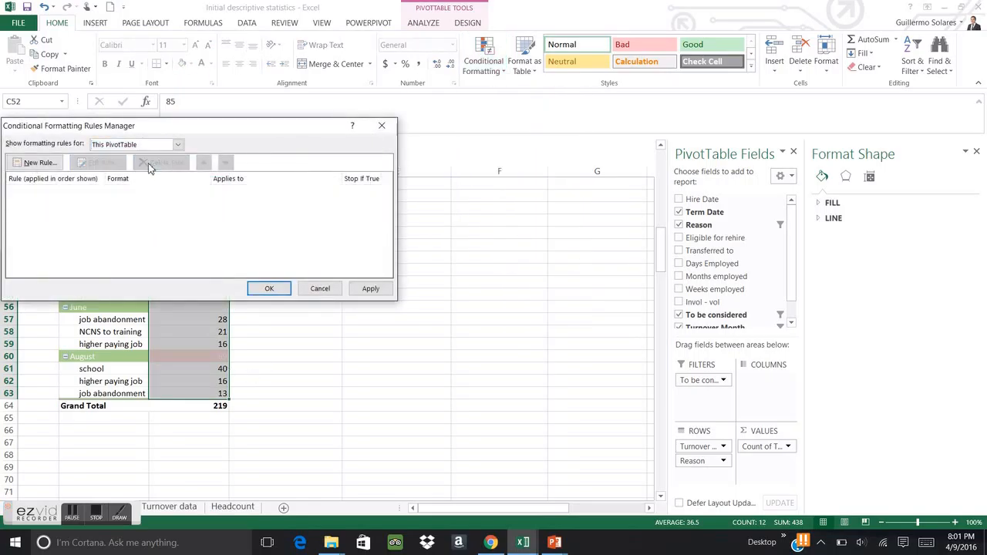
click(264, 289)
click(183, 321)
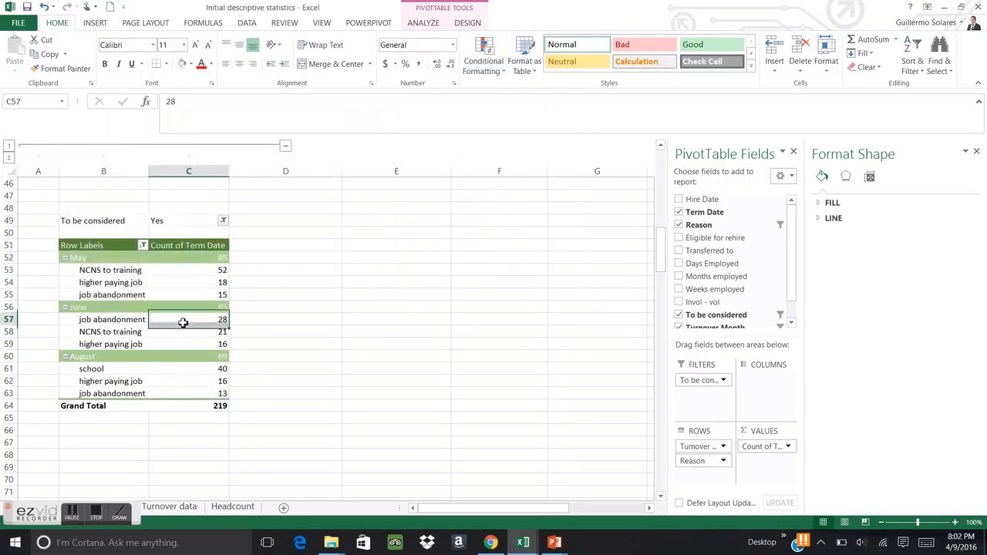
click(137, 282)
click(144, 246)
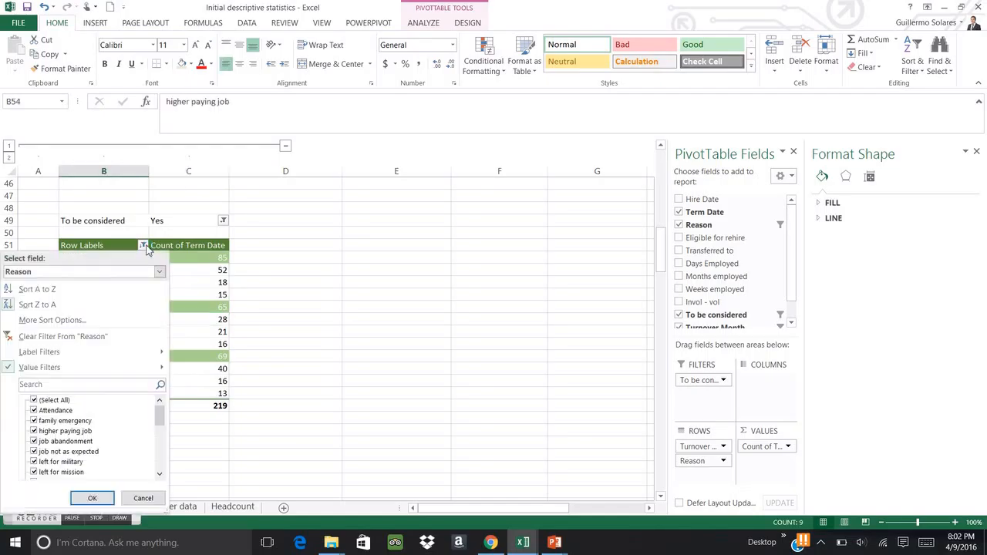
click(306, 271)
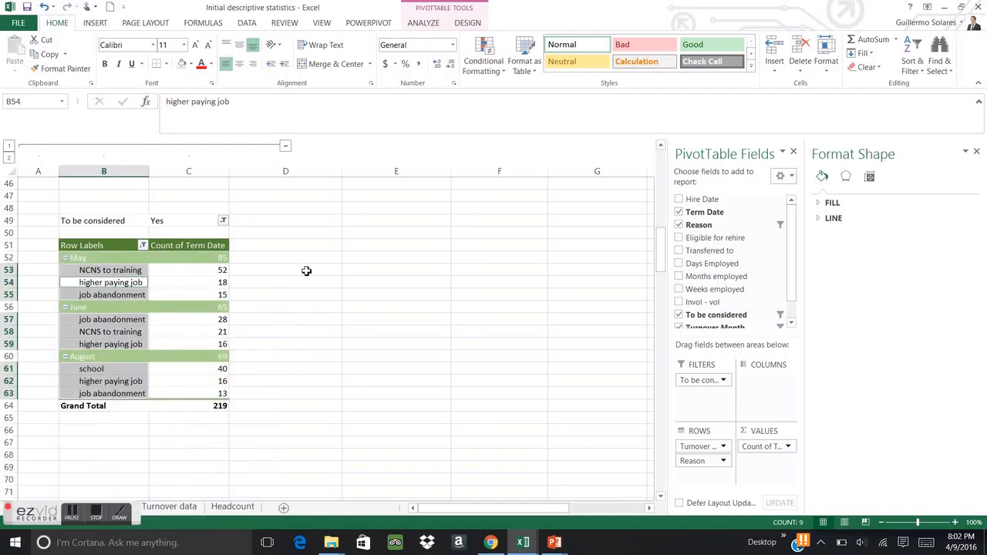
Clear the filter from the Turnover Month field so the pivot table includes all months
click(119, 253)
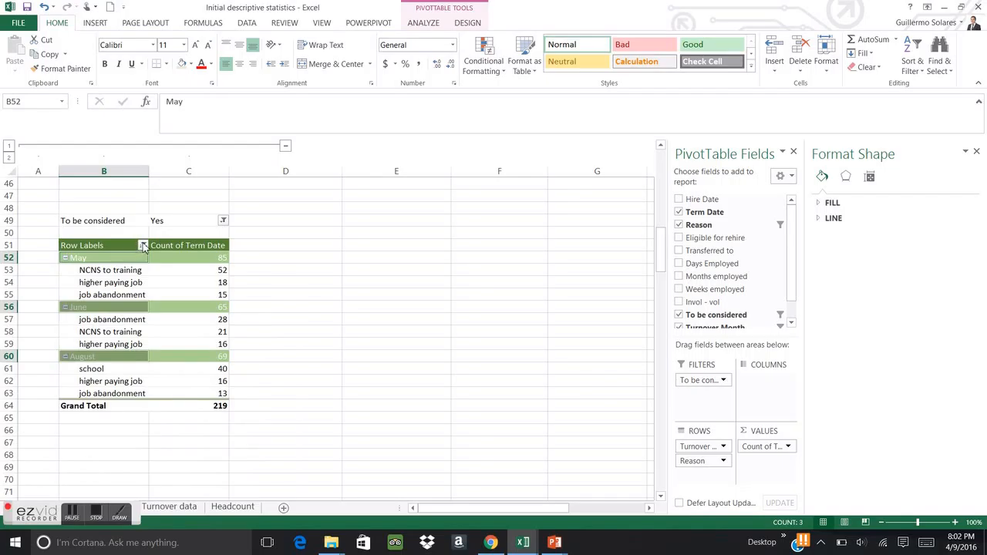
click(144, 245)
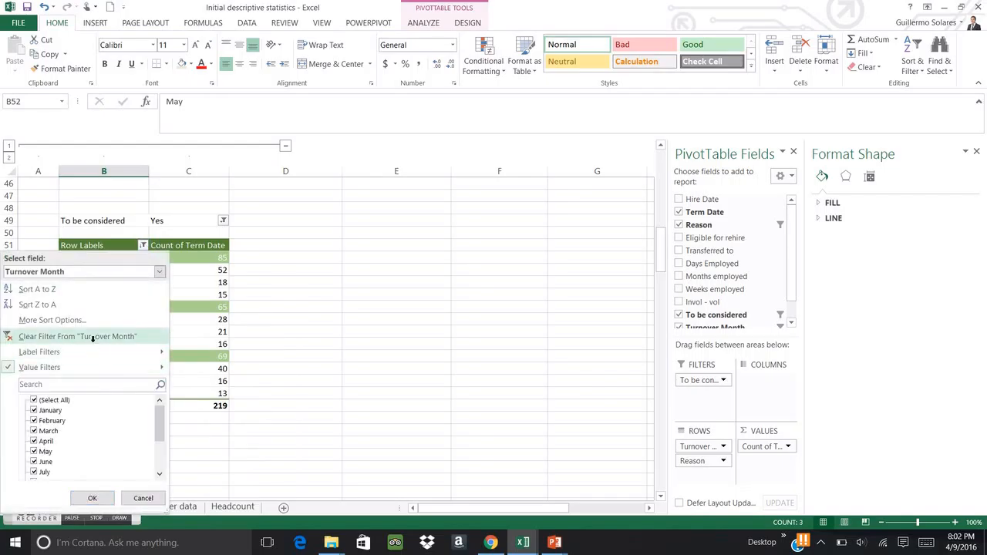
click(93, 338)
click(192, 331)
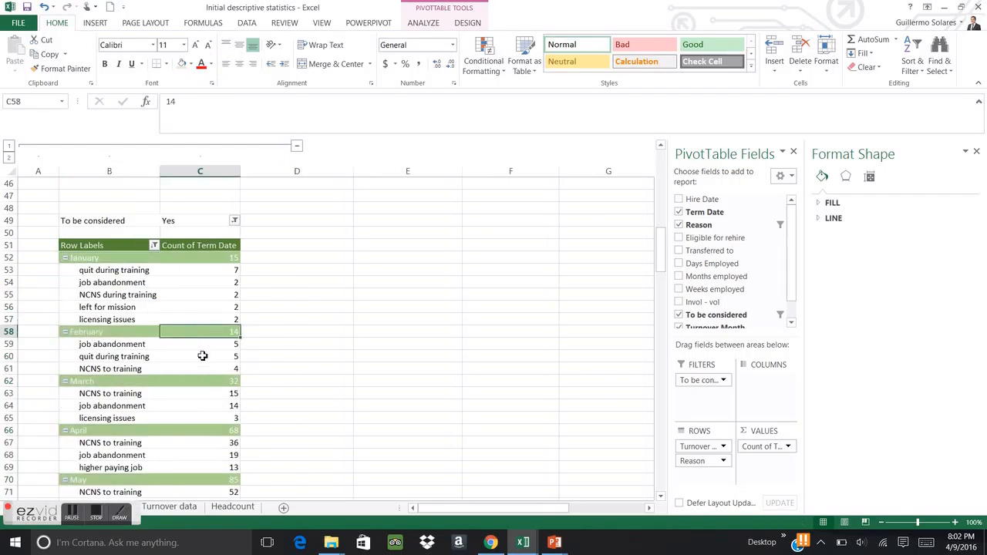
Review the leading termination reasons and their counts month by month, from January through July
click(131, 270)
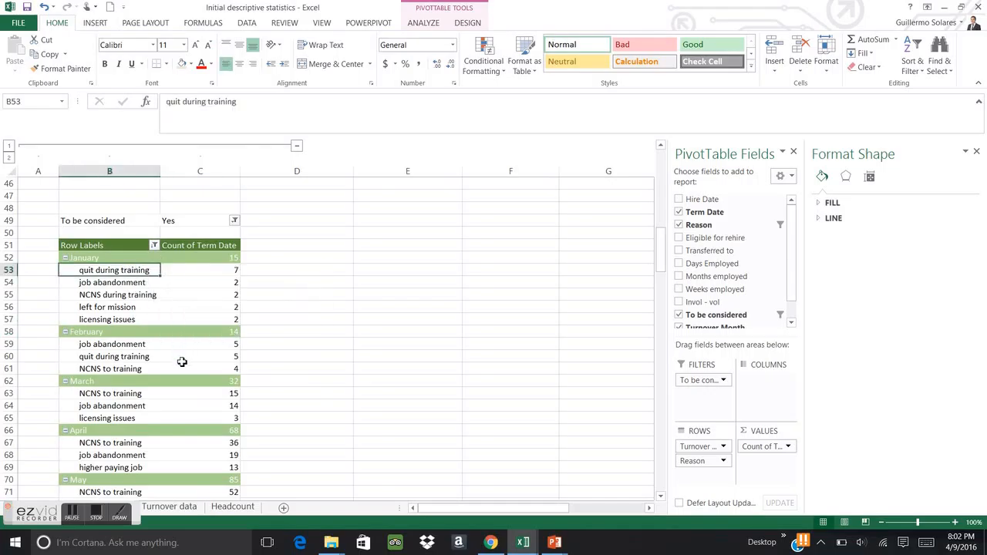
key(Down)
key(Down)
key(Down)
key(Down)
key(Down)
key(Down)
key(Down)
key(Down)
key(Down)
key(Down)
key(Down)
key(Down)
key(Down)
key(Down)
key(Down)
key(Down)
key(Down)
key(Down)
key(Down)
key(Down)
key(Down)
key(Down)
key(Down)
key(Down)
key(Down)
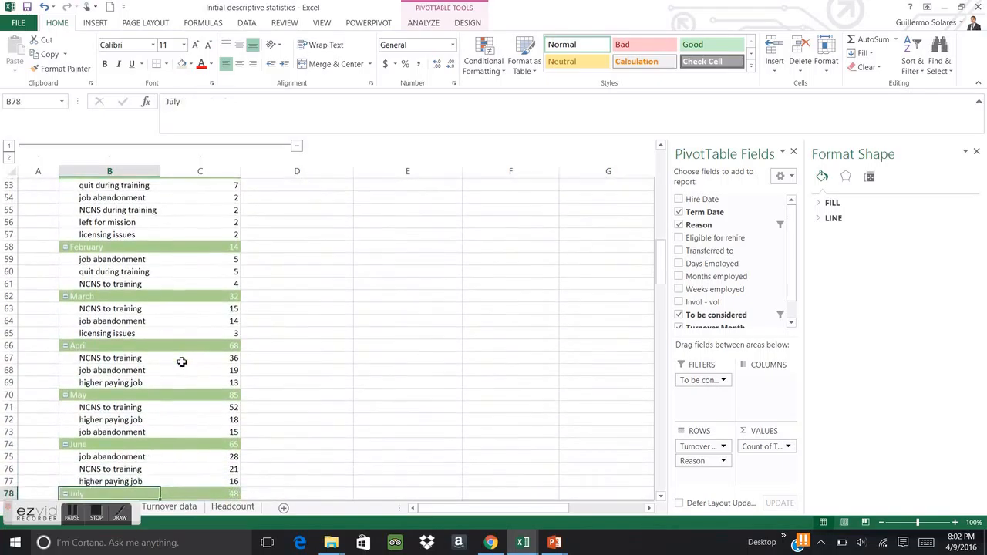
key(Down)
key(Down)
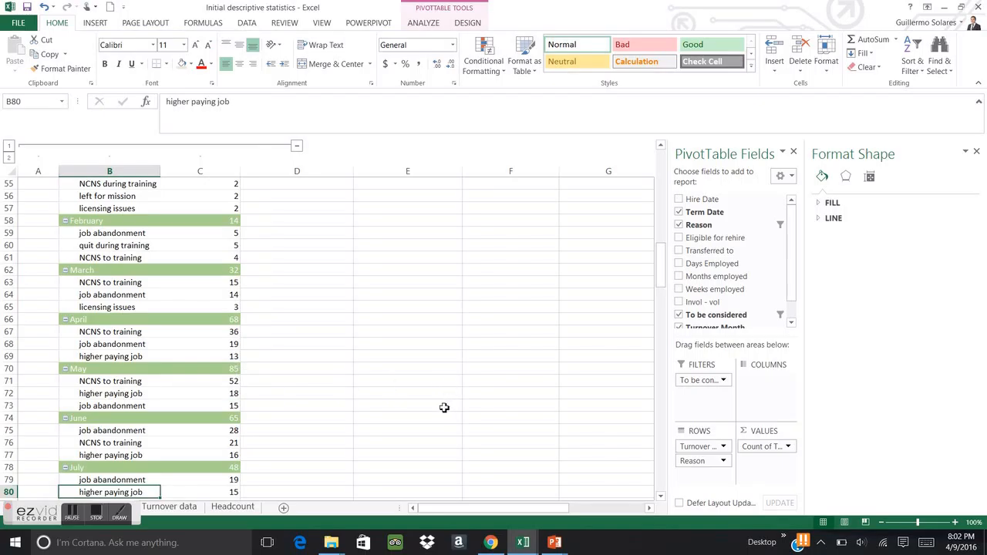
Review the leading termination reasons and their counts for August through December in the monthly pivot table, down to the grand total
key(Down)
key(Down)
key(Down)
key(Down)
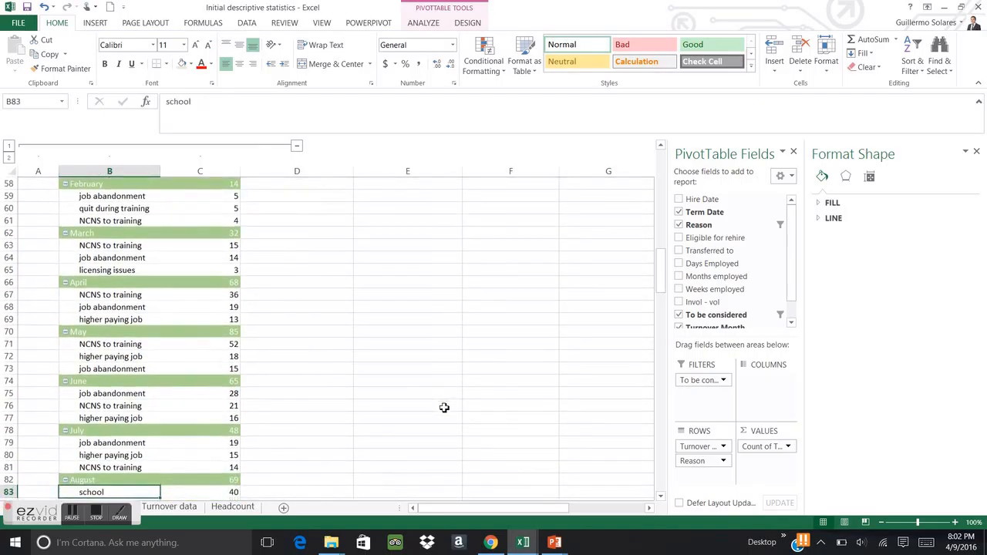
key(Down)
key(Down)
key(Down)
key(Down)
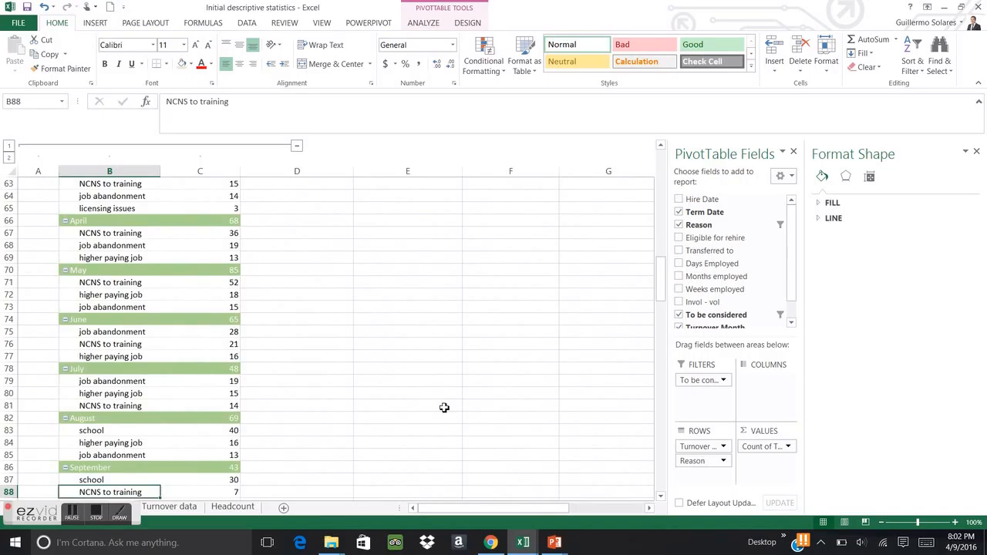
key(Down)
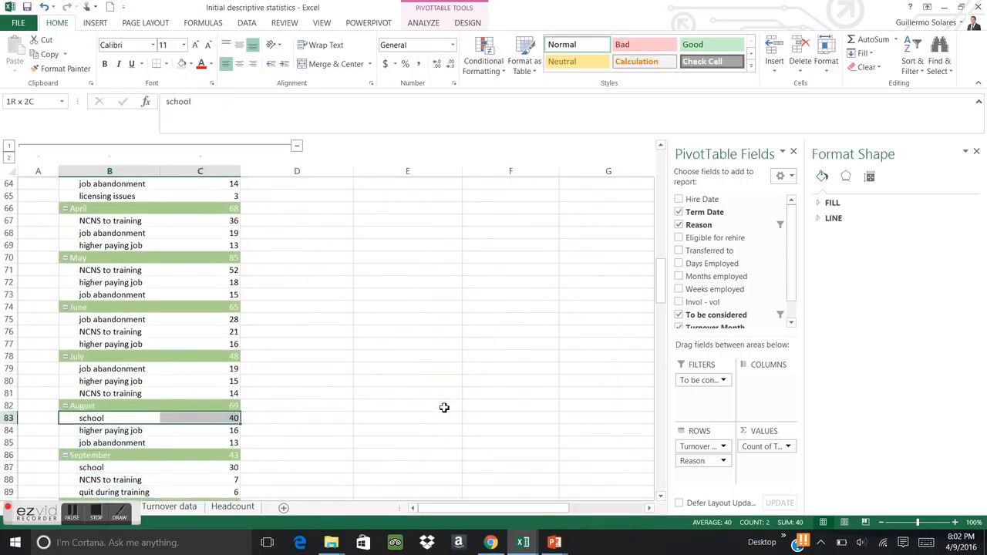
key(Down)
key(Down)
key(Down)
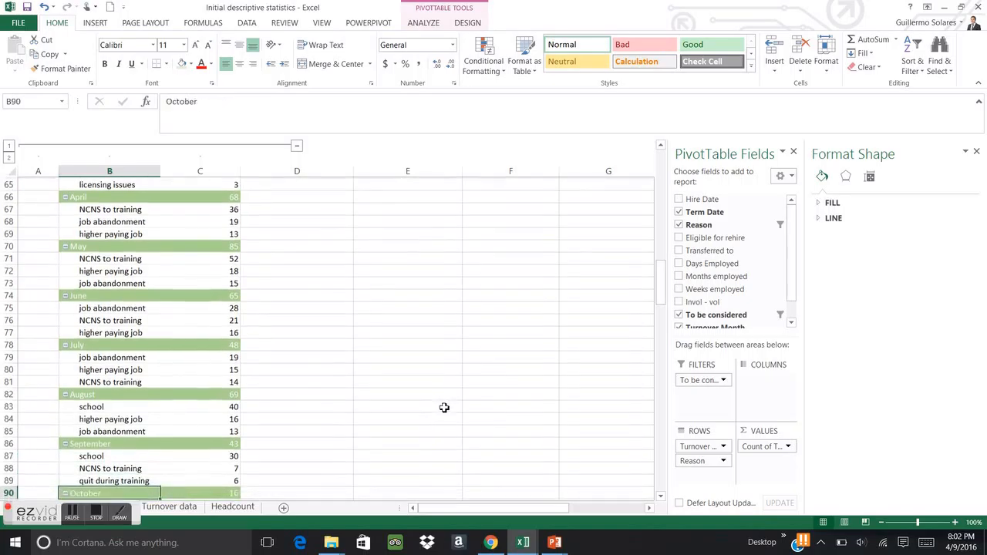
key(Down)
key(Down)
key(Down)
key(Down)
key(Down)
key(Down)
key(Down)
key(Down)
key(Down)
key(Down)
key(Down)
key(Down)
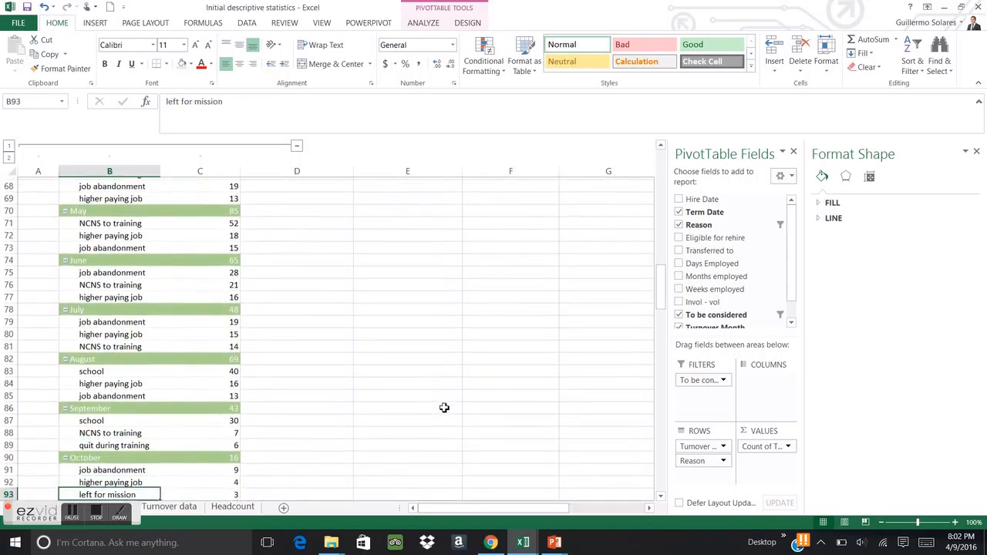
key(Down)
key(Down)
key(Down)
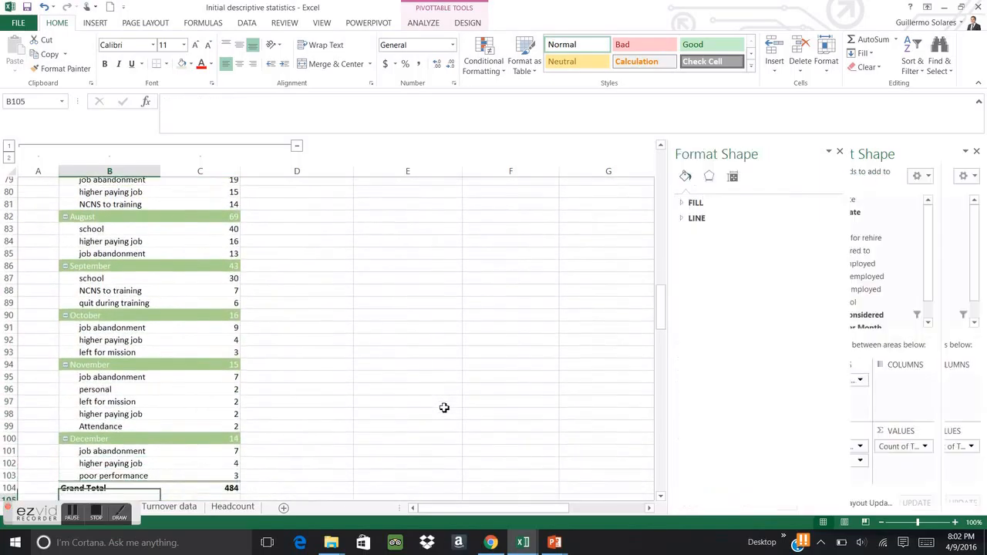
Look back over the monthly termination reasons and the weeks-employed statistics by reason, up to the monthly turnover table
key(Up)
key(Up)
key(Up)
key(Up)
key(Up)
key(Up)
key(Up)
key(Up)
key(Up)
key(Up)
key(Up)
key(Up)
key(Up)
key(Up)
key(Up)
key(Up)
key(Up)
key(Up)
key(Up)
key(Up)
key(Up)
key(Up)
key(Up)
key(Up)
key(Up)
key(Up)
key(Up)
key(Up)
key(Up)
key(Up)
key(Up)
key(Up)
key(Up)
key(Up)
key(Up)
key(Up)
key(Up)
key(Up)
key(Up)
key(Up)
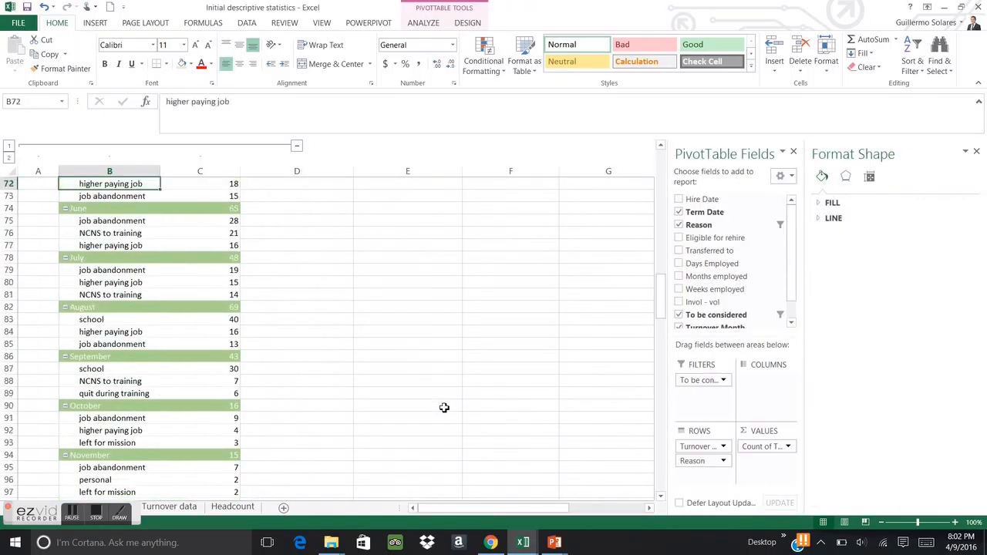
key(Up)
key(Up)
key(Up)
key(Up)
key(Up)
key(Up)
key(Up)
key(Up)
key(Up)
key(Up)
key(Up)
key(Up)
key(Up)
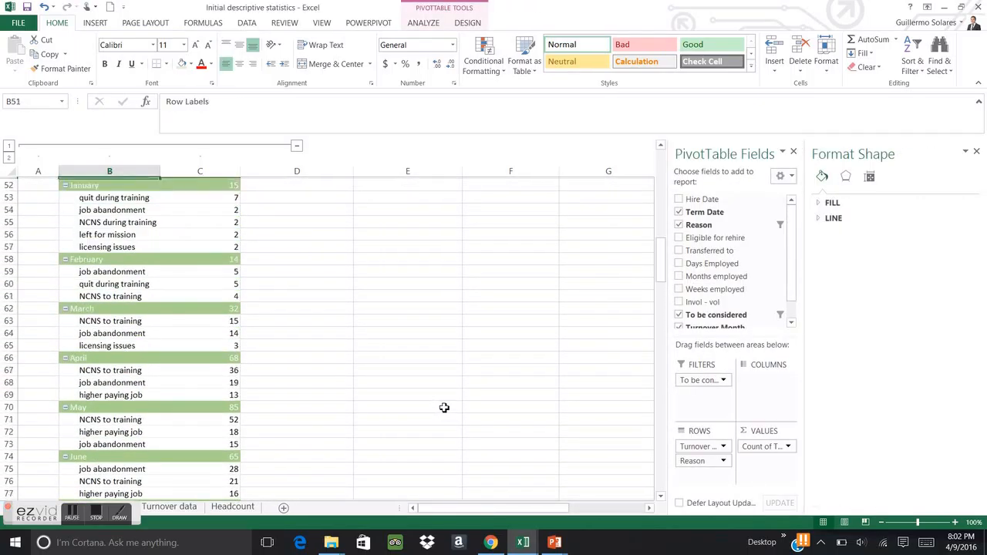
key(Up)
key(Up)
key(Up)
key(Up)
key(Up)
key(Up)
key(Up)
key(Up)
key(Up)
key(Up)
key(Up)
key(Up)
key(Up)
key(Up)
key(Up)
key(Up)
key(Up)
key(Up)
key(Up)
key(Up)
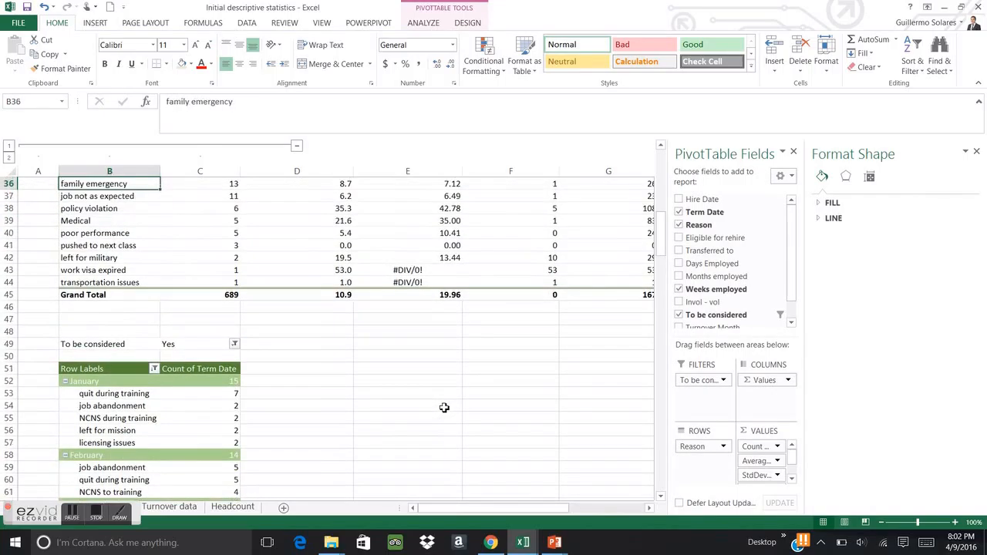
Examine the Turnover 2015 chart and the Turnover Rate column for the monthly pattern of turnover, headcount and turnover rate
key(Right)
key(Right)
key(Right)
key(Right)
key(Right)
key(Right)
key(Right)
key(Right)
key(Right)
key(Right)
key(Right)
key(Right)
key(Right)
key(Right)
key(Right)
key(Right)
key(Right)
key(Right)
key(Right)
key(Right)
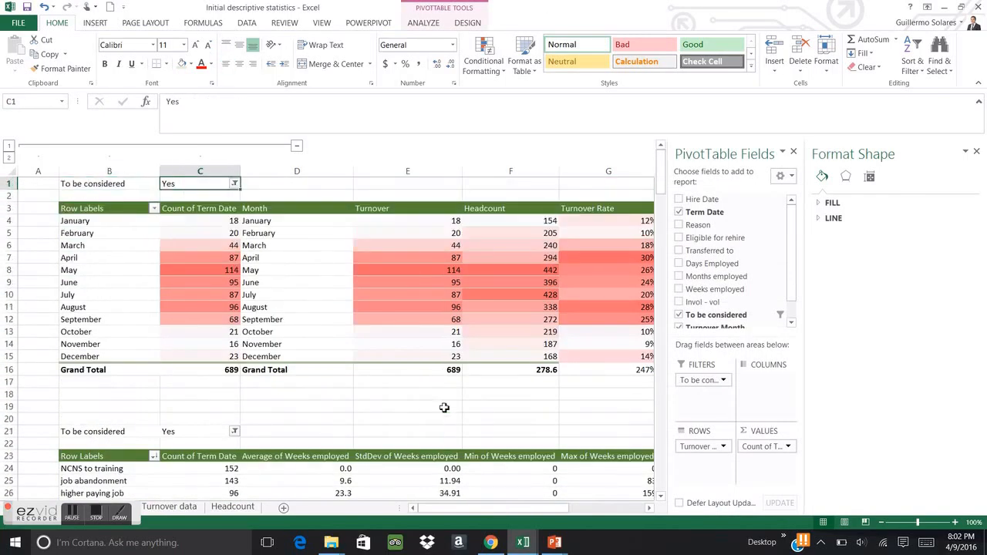
key(Down)
key(Down)
key(Down)
key(Down)
key(Down)
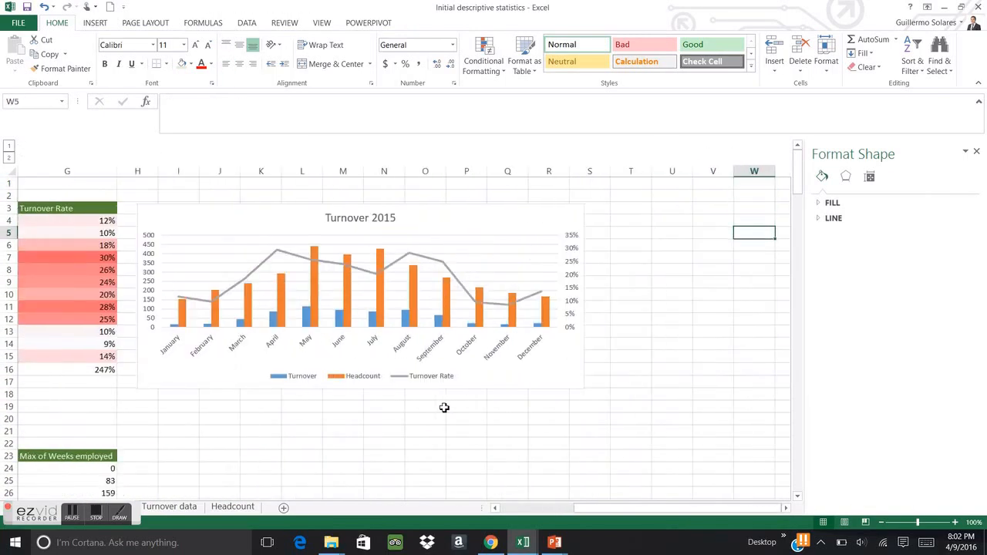
key(Left)
key(Left)
key(Left)
key(Left)
key(Left)
key(Down)
key(Left)
key(Left)
key(Left)
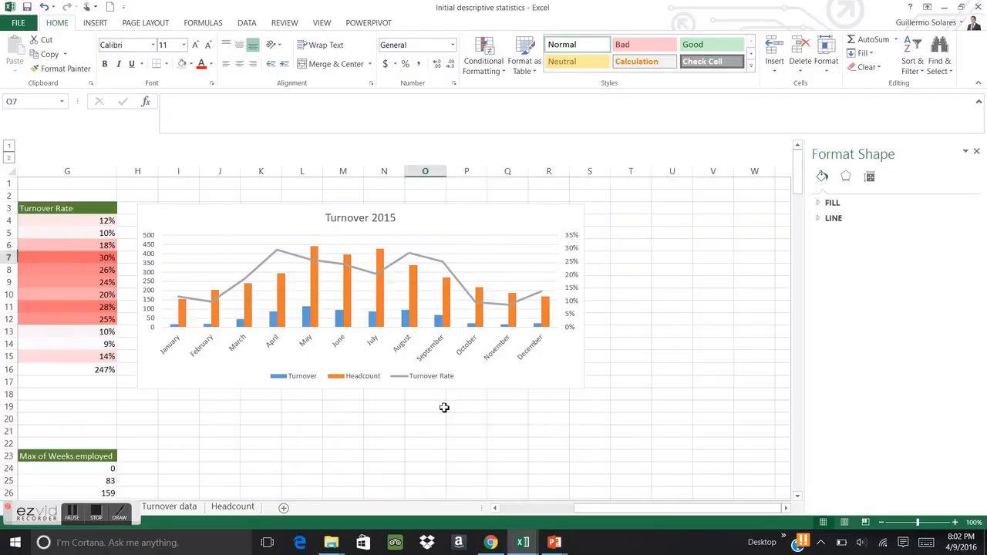
key(Left)
key(Left)
key(Left)
key(Left)
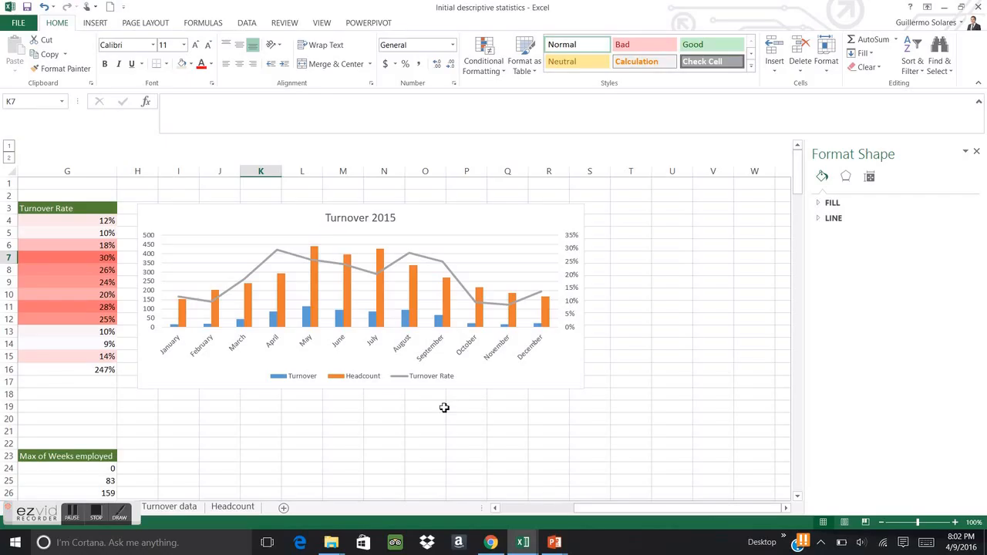
key(Left)
key(Left)
key(Left)
key(Left)
key(Left)
key(Left)
key(Left)
key(Left)
key(Left)
key(Left)
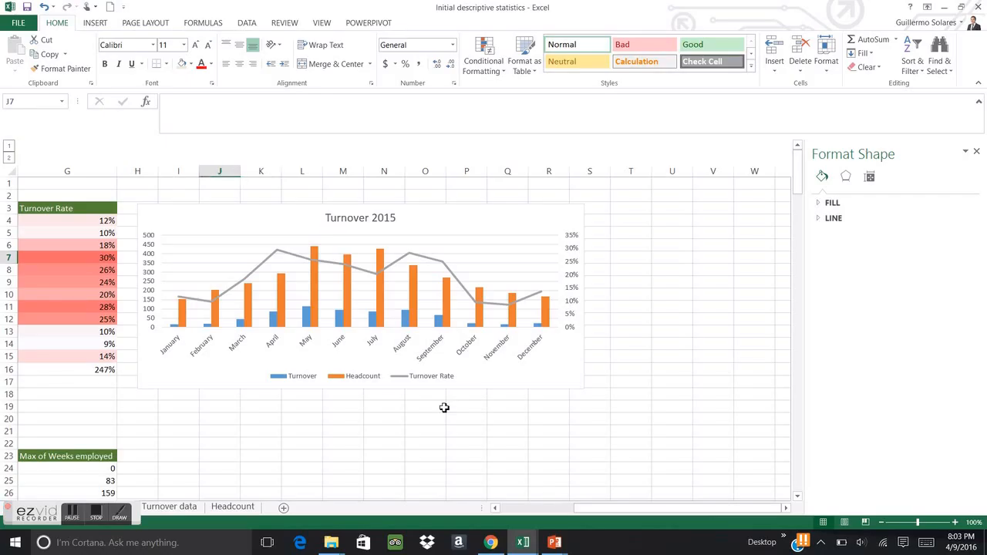
Look over the weeks-employed statistics by reason and the monthly termination reasons below the turnover table
key(Down)
key(Down)
key(Down)
key(Down)
key(Down)
key(Down)
key(Down)
key(Down)
key(Down)
key(Down)
key(Down)
key(Down)
key(Down)
key(Down)
key(Down)
key(Down)
key(Down)
key(Down)
key(Down)
key(Down)
key(Down)
key(Down)
key(Down)
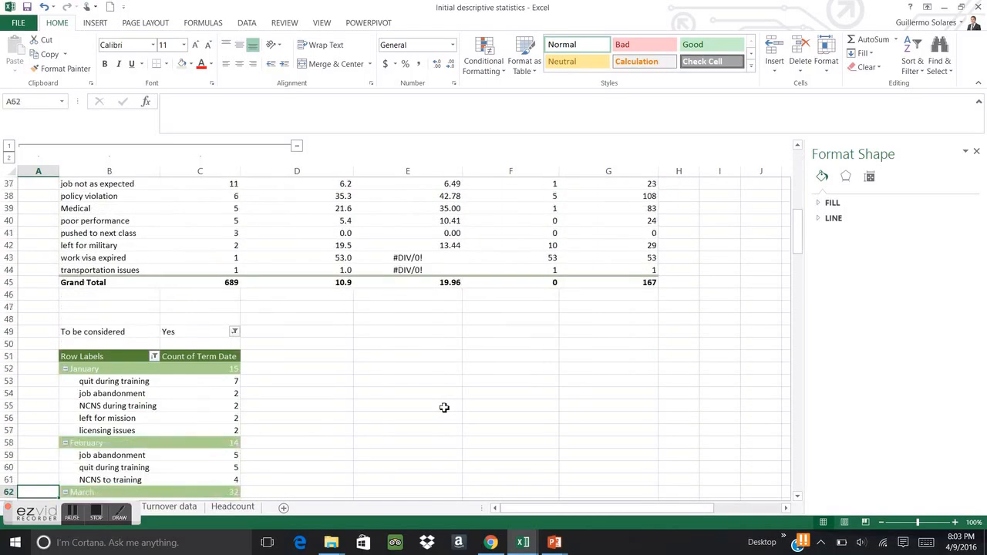
key(Down)
key(Down)
key(Down)
key(Down)
key(Down)
key(Down)
key(Down)
key(Down)
key(Down)
key(Down)
key(Down)
key(Down)
key(Down)
key(Down)
key(Down)
key(Down)
key(Down)
Copy the monthly turnover pivot table with its To be considered filter and paste it at B108, below the monthly reasons pivot table
key(Up)
key(Up)
key(Up)
key(Right)
key(Up)
key(Up)
key(Right)
key(Up)
key(Up)
key(Up)
key(Up)
key(Up)
key(Up)
key(Up)
key(Up)
key(Up)
key(Up)
key(Up)
key(Up)
key(Up)
key(Up)
key(Up)
key(Up)
key(Up)
key(Up)
key(Up)
key(Up)
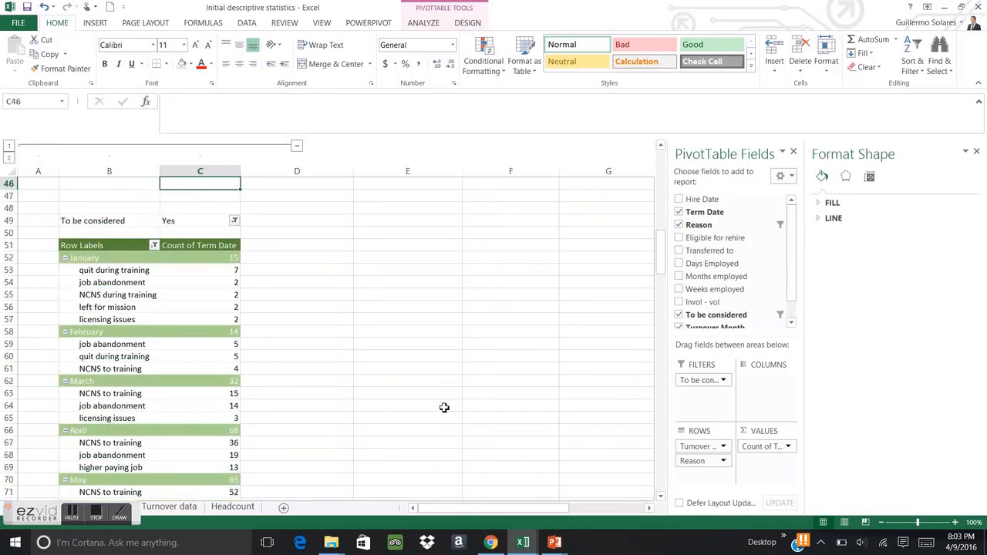
key(Up)
key(Up)
key(Up)
key(Up)
key(Up)
key(Up)
key(Up)
key(Up)
key(Up)
key(Up)
key(Up)
key(Up)
key(Up)
key(Up)
key(Up)
key(Up)
key(Up)
key(Up)
key(Up)
key(Up)
key(Down)
key(Down)
key(Down)
key(Down)
key(Down)
key(Down)
key(Down)
key(Down)
key(Down)
key(Down)
key(Down)
key(Down)
key(Down)
key(Down)
key(Down)
key(Down)
key(Down)
key(Down)
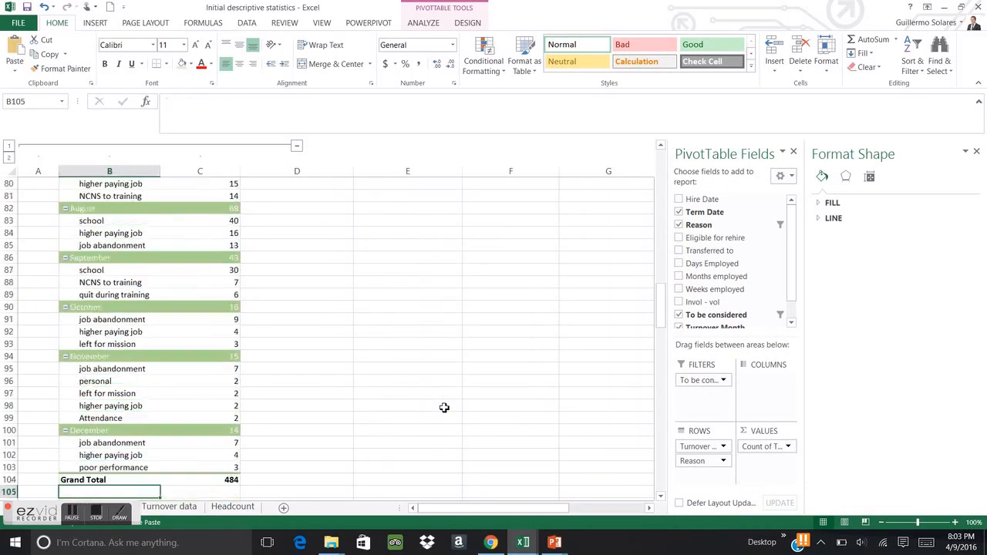
key(Down)
key(Down)
key(Down)
key(Down)
key(Down)
key(Down)
key(Down)
key(Down)
key(Down)
key(Down)
key(Down)
key(Down)
key(Down)
key(Down)
key(Down)
key(Down)
key(Up)
key(Up)
key(Up)
key(Up)
key(Up)
key(Up)
key(Up)
key(Up)
key(Up)
key(Up)
key(Up)
key(Up)
key(Up)
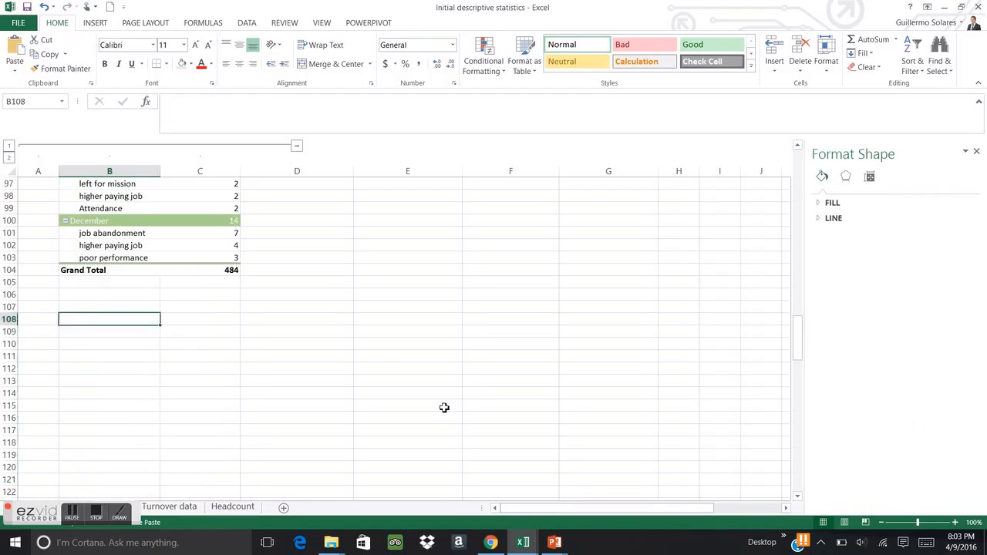
key(ctrl+v)
Split the copied monthly pivot table's termination counts into columns by the Invol - vol field
key(Down)
key(Down)
key(Down)
key(Down)
key(Down)
key(Down)
key(Down)
key(Down)
key(Down)
key(Down)
key(Down)
key(Down)
key(Down)
key(Down)
key(Down)
key(Down)
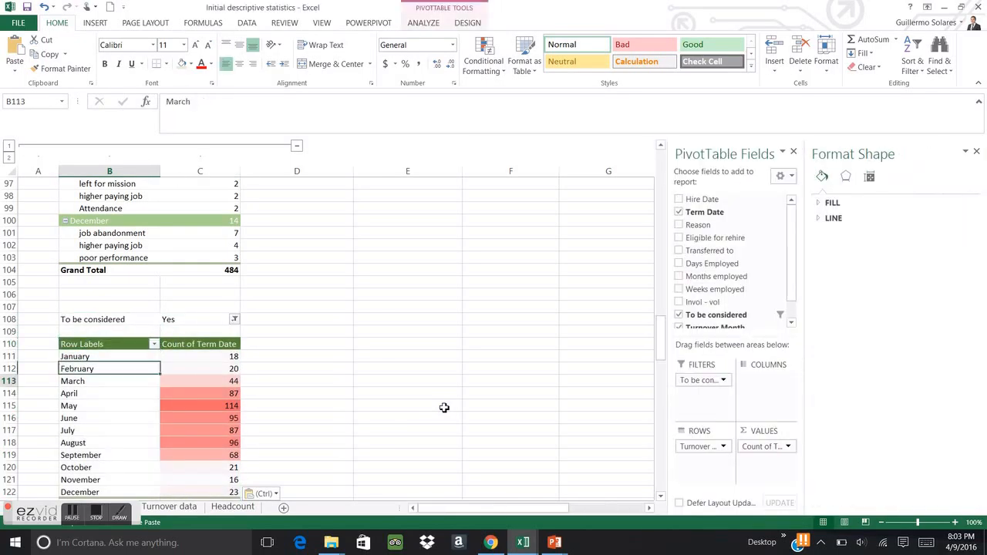
key(Up)
key(Up)
key(Up)
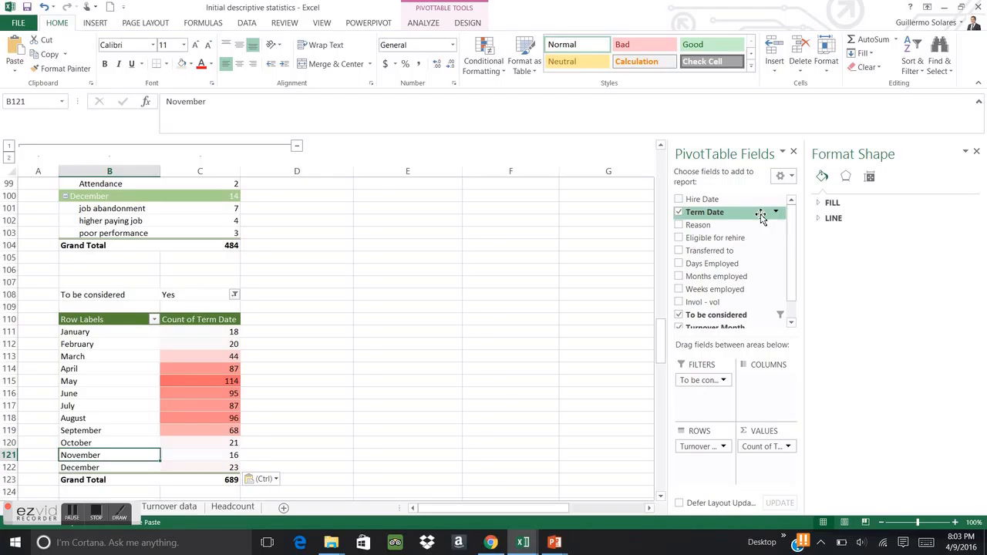
drag(789, 239, 769, 379)
click(301, 367)
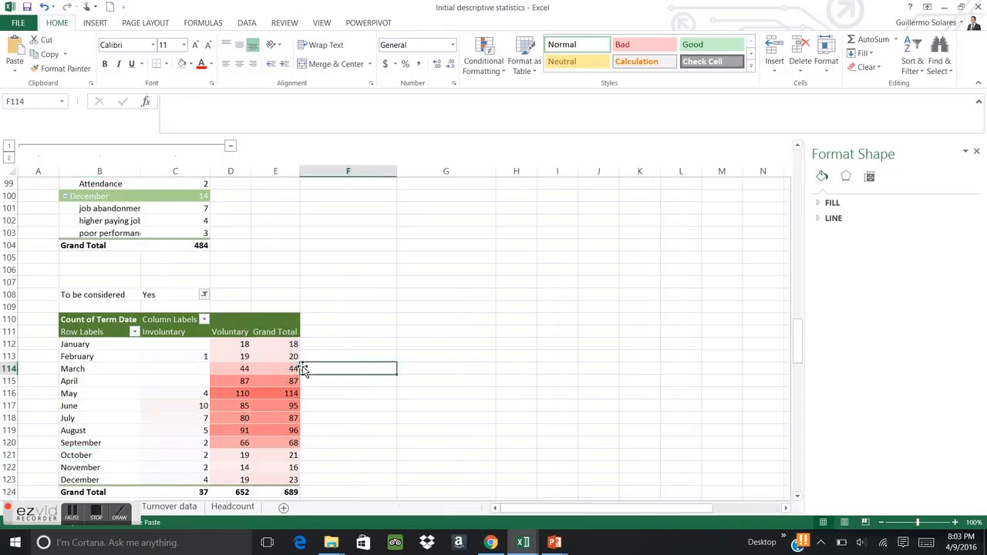
Clear the conditional formatting from the monthly involuntary, voluntary and grand total counts in C112:E123
click(230, 369)
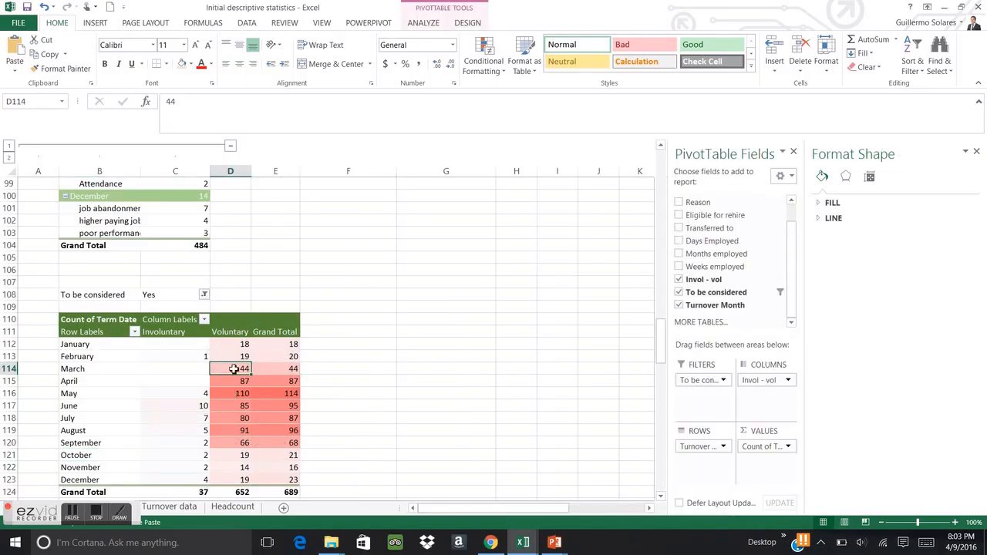
drag(201, 345, 276, 480)
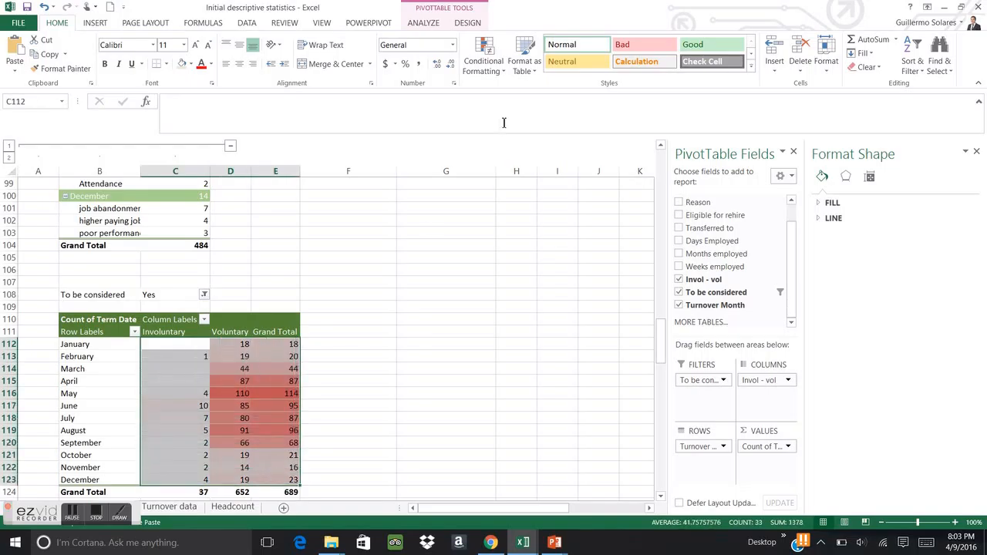
click(484, 70)
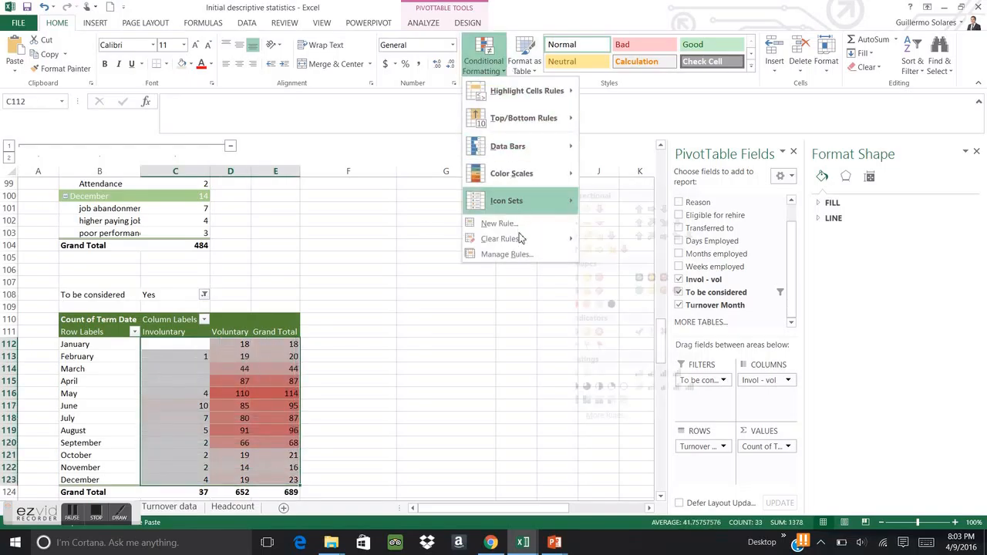
mouse_move(540, 239)
click(604, 240)
click(357, 357)
click(239, 430)
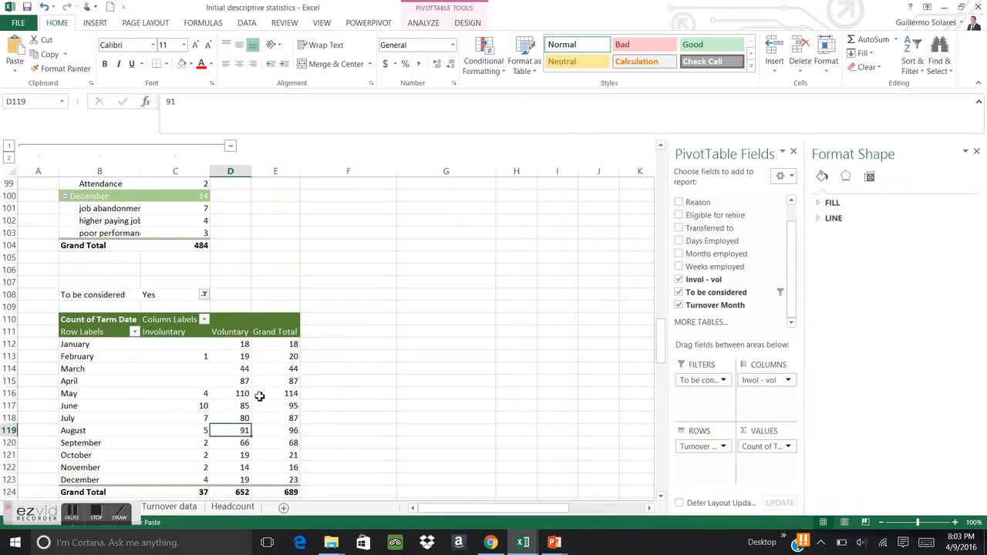
click(260, 395)
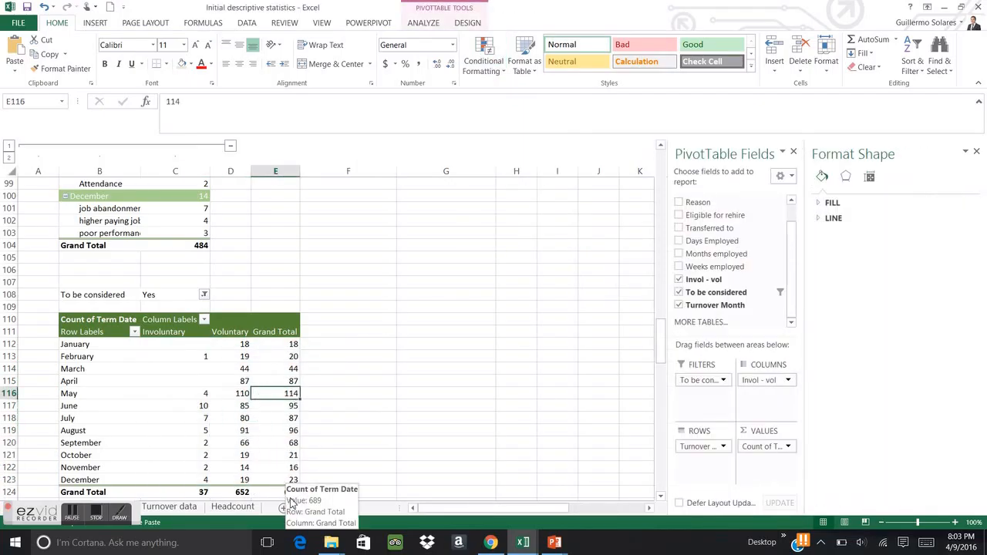
Look over the May voluntary and involuntary counts, and the monthly turnover table and Turnover 2015 chart above
key(Left)
key(Down)
key(Up)
key(Up)
key(Down)
key(Left)
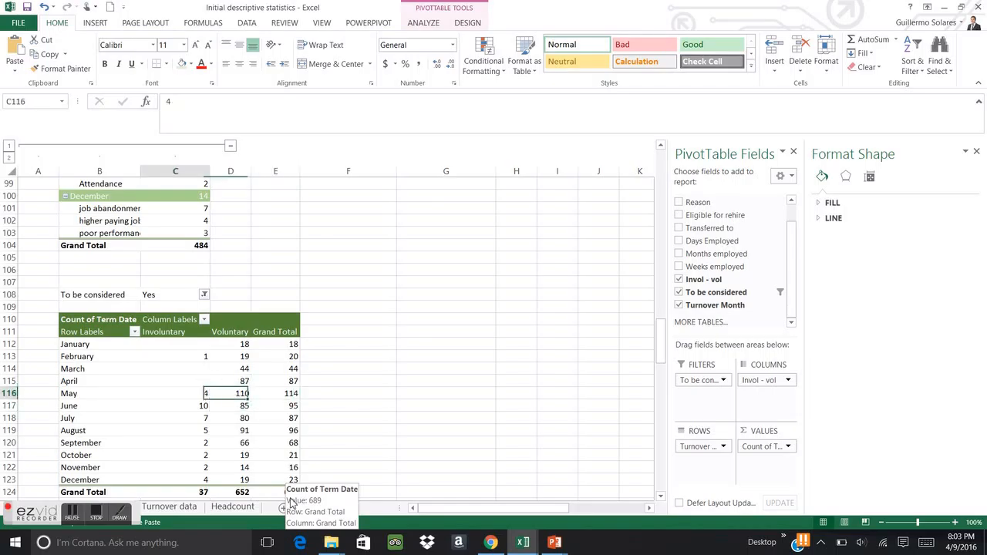
key(ctrl+Right)
key(ctrl+Up)
key(ctrl+Up)
key(ctrl+Up)
key(ctrl+Up)
key(ctrl+Up)
key(ctrl+Up)
key(Right)
key(Right)
key(Right)
key(Right)
key(Right)
key(Right)
key(Right)
key(Right)
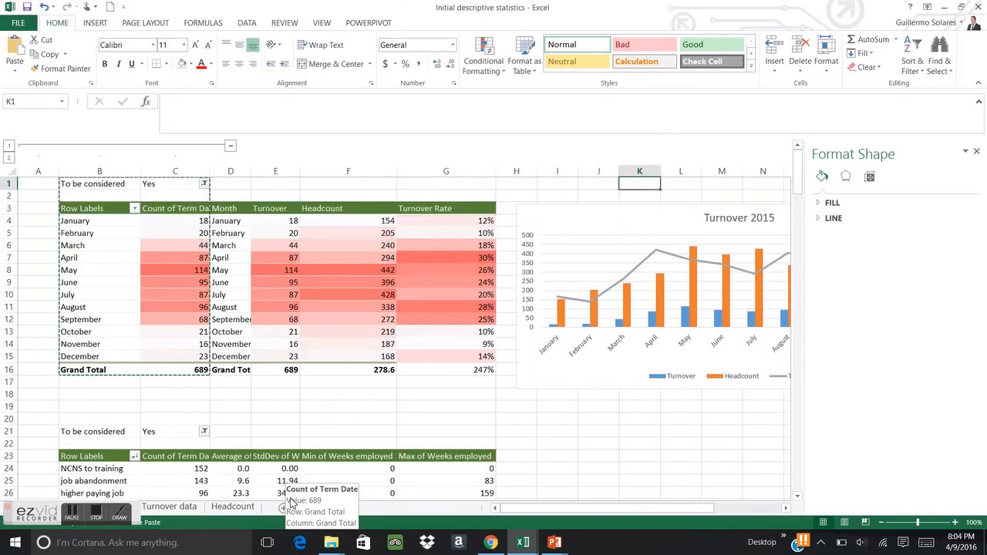
key(Right)
key(Left)
key(Left)
key(Left)
key(Left)
key(Left)
key(Left)
key(Left)
key(Left)
key(Left)
key(Left)
key(Left)
key(Left)
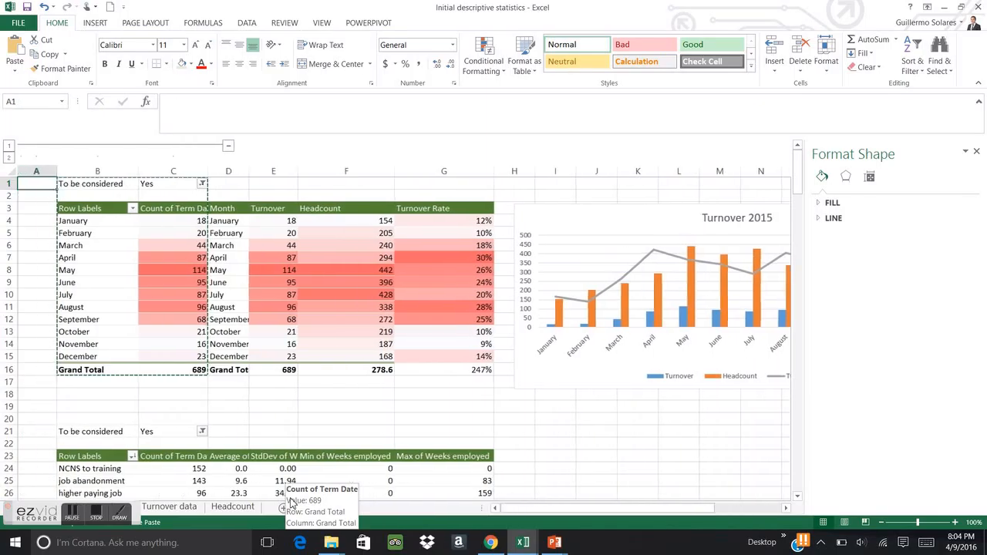
Examine the termination reasons and their weeks-employed statistics in the pivot table below the monthly turnover table
key(Right)
key(Down)
key(Down)
key(Down)
key(Down)
key(Down)
key(Down)
key(Down)
key(Down)
key(Down)
key(Down)
key(Down)
key(Down)
key(Down)
key(Down)
key(Down)
key(Down)
key(Down)
key(Down)
key(Down)
key(Down)
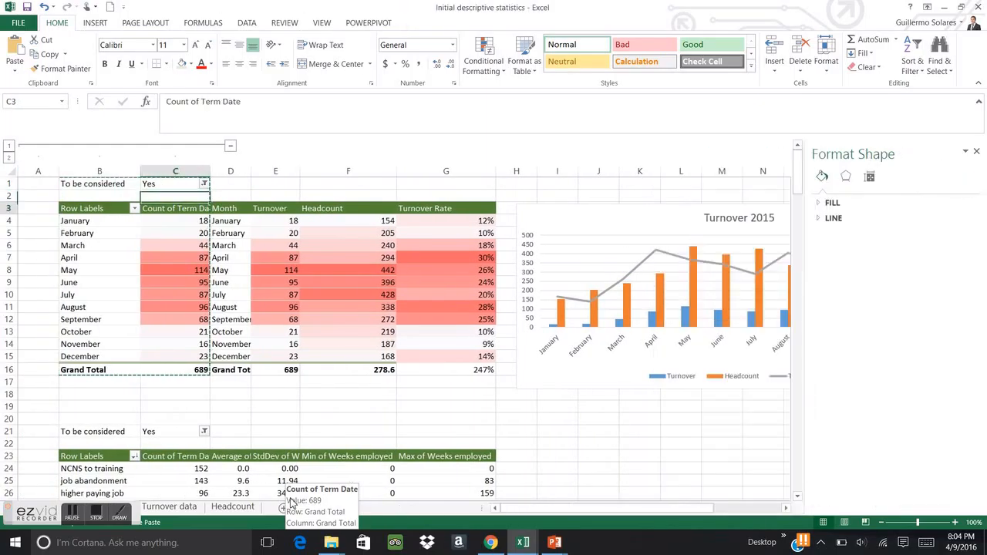
key(Down)
key(Down)
key(Down)
key(Down)
key(Down)
key(Down)
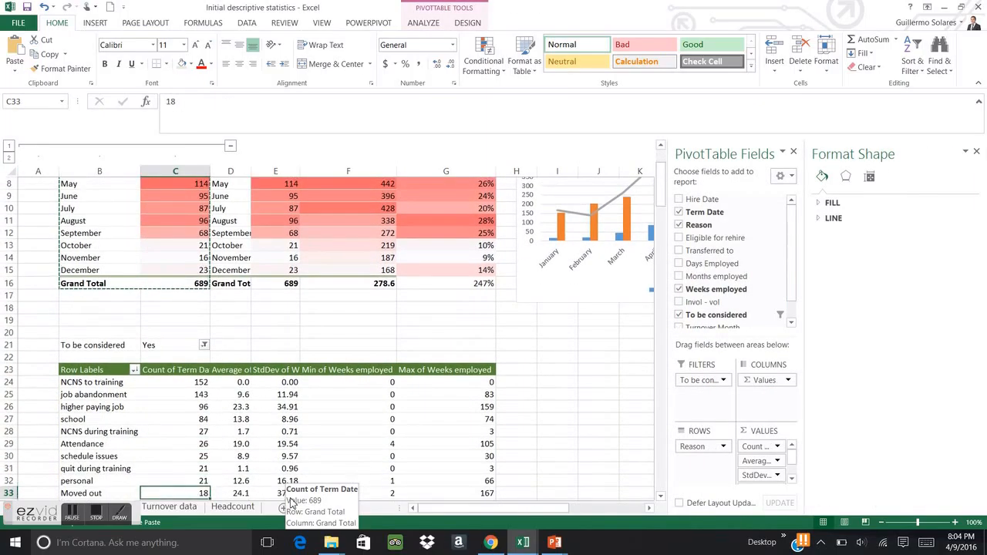
key(Up)
key(Up)
key(Up)
key(Up)
key(Up)
key(Up)
key(Up)
key(Up)
key(Up)
key(Up)
key(Up)
key(Up)
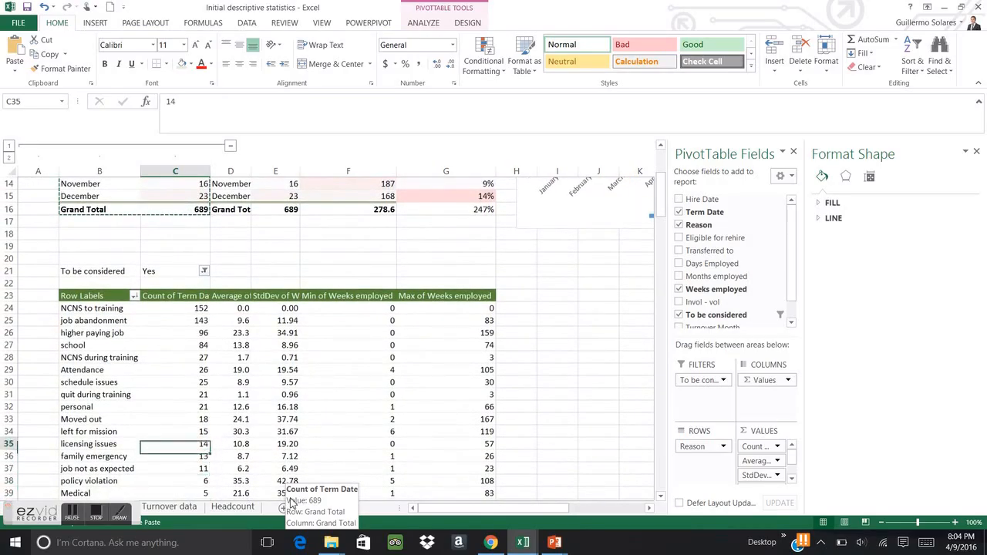
Shade the rows for the four most frequent reasons, NCNS to training through school, with a gray fill across B24:G27
key(Left)
key(Left)
key(Up)
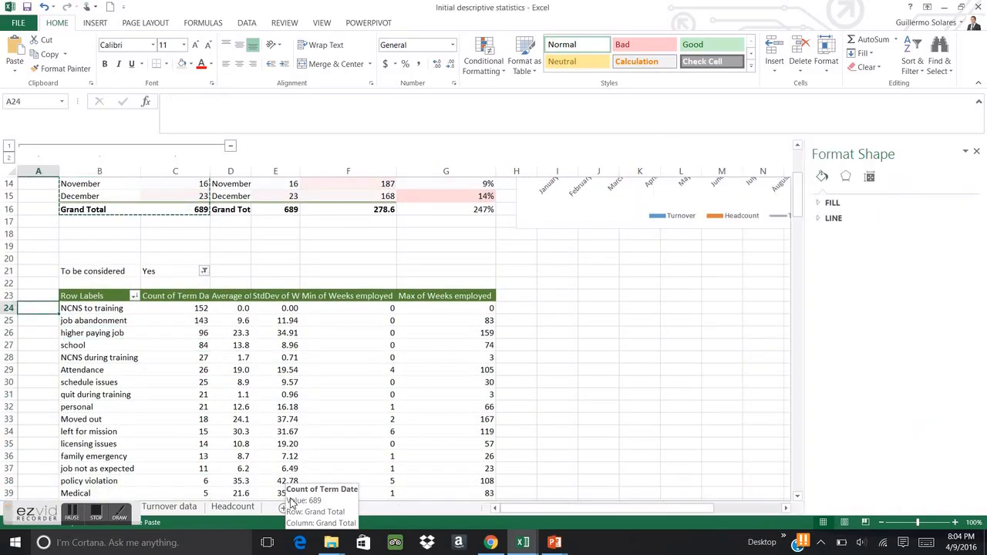
key(Right)
key(shift+Right)
key(shift+Right)
key(shift+Right)
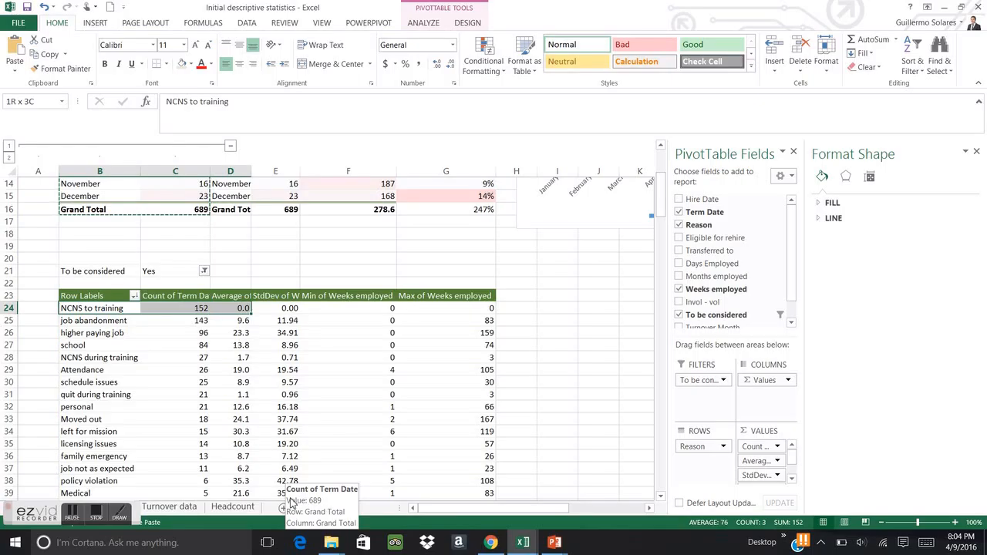
key(shift+Down)
key(shift+Down)
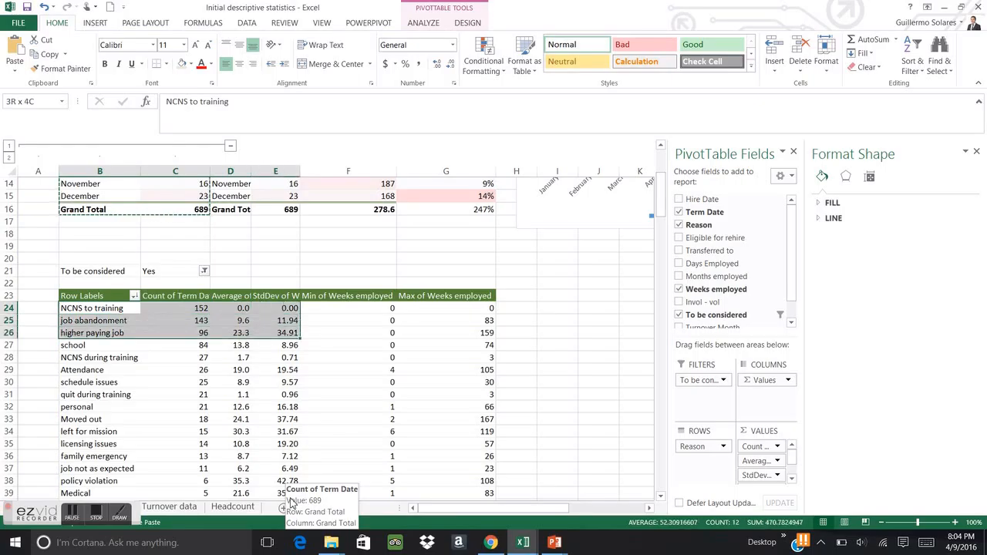
key(shift+Down)
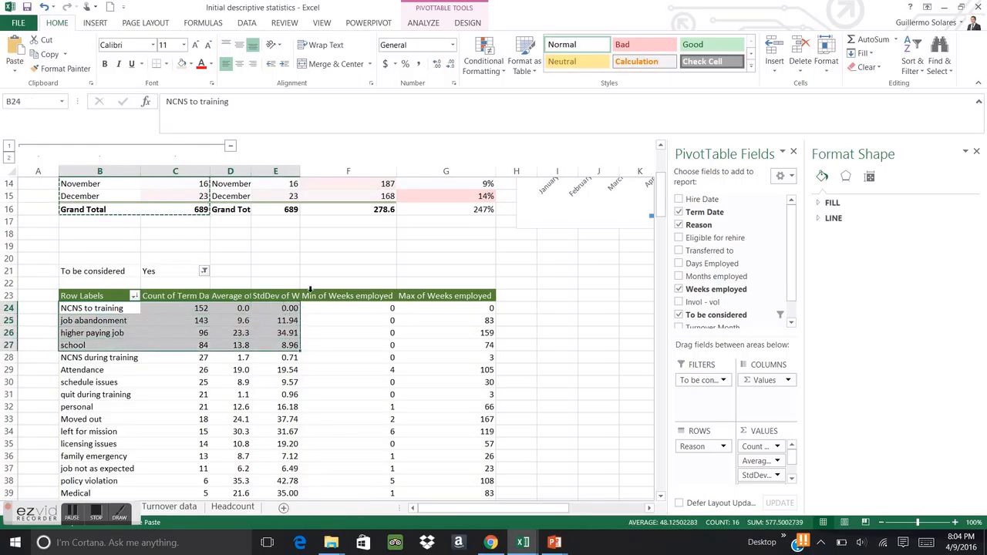
key(shift+Right)
key(shift+Right)
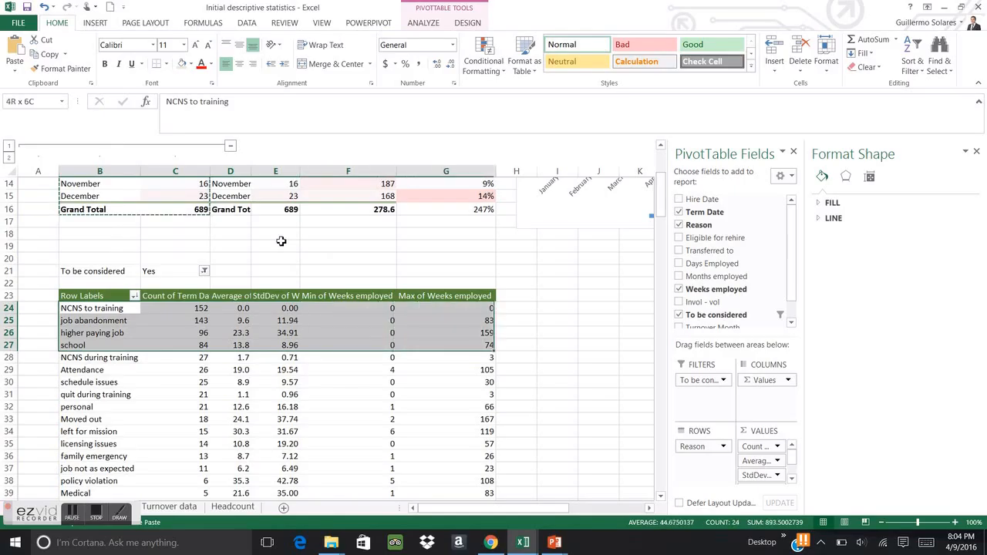
click(192, 66)
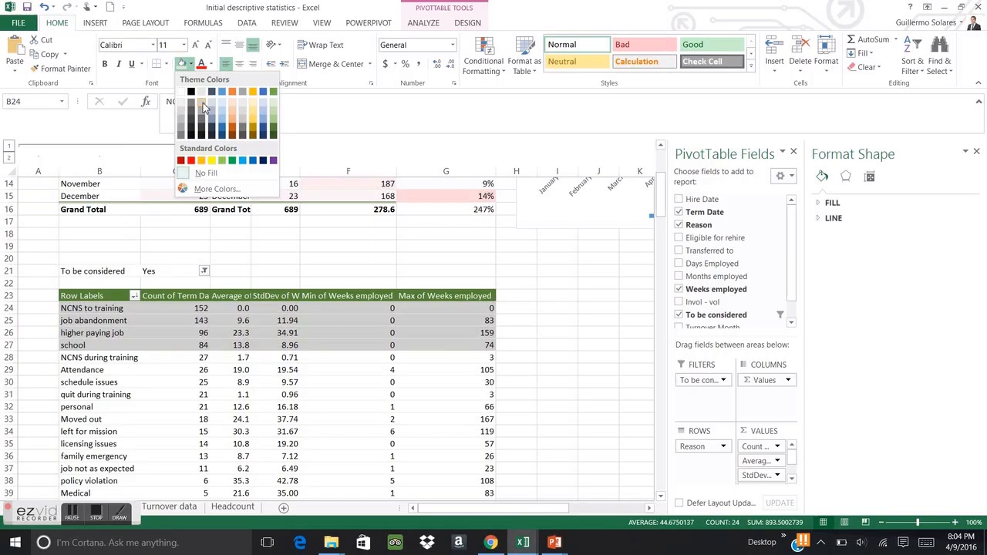
click(205, 104)
click(247, 379)
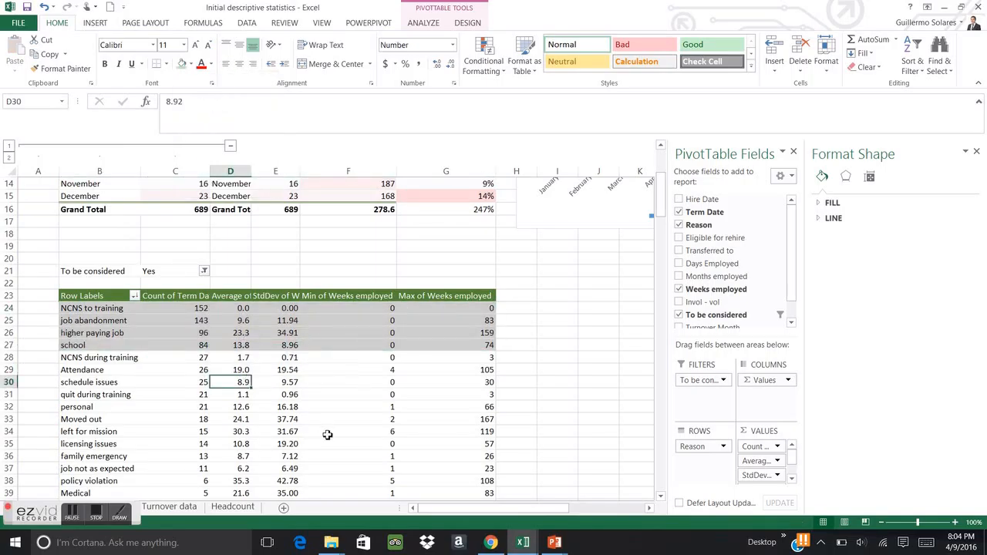